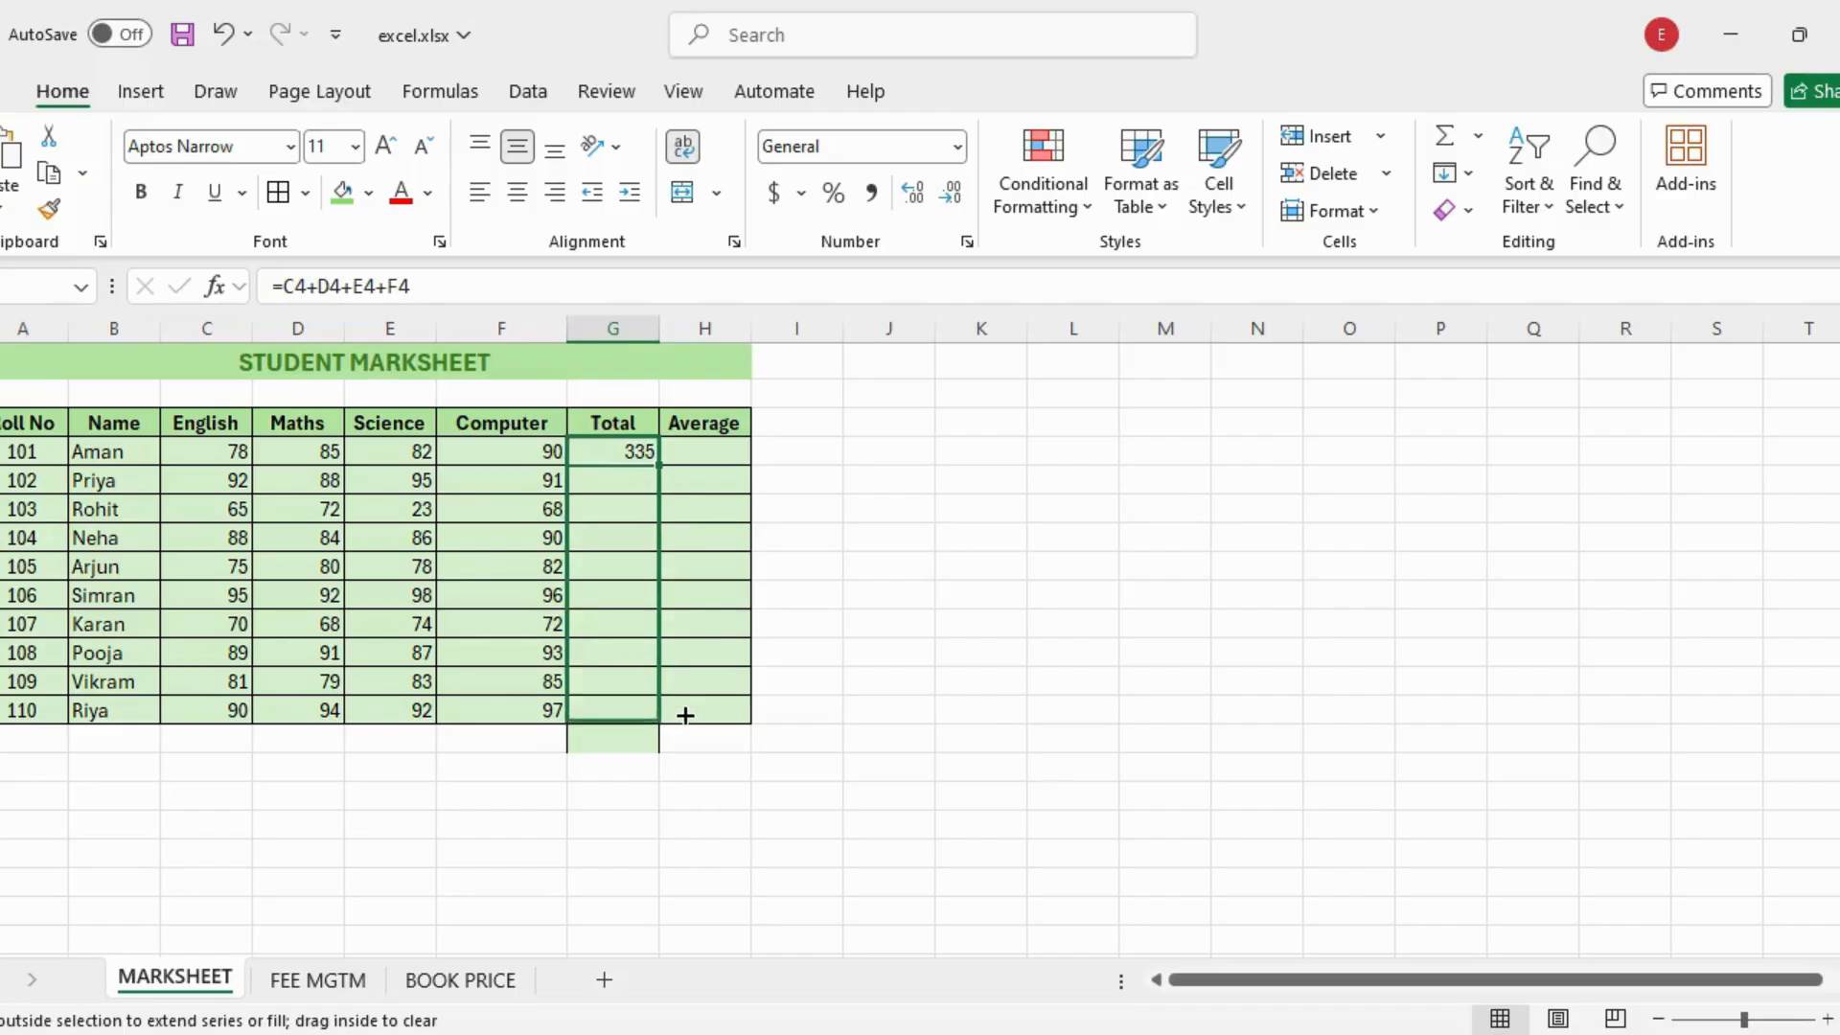
Inspect the filled-down Total formulas in G5 through G7 and the cells they reference.
click(614, 771)
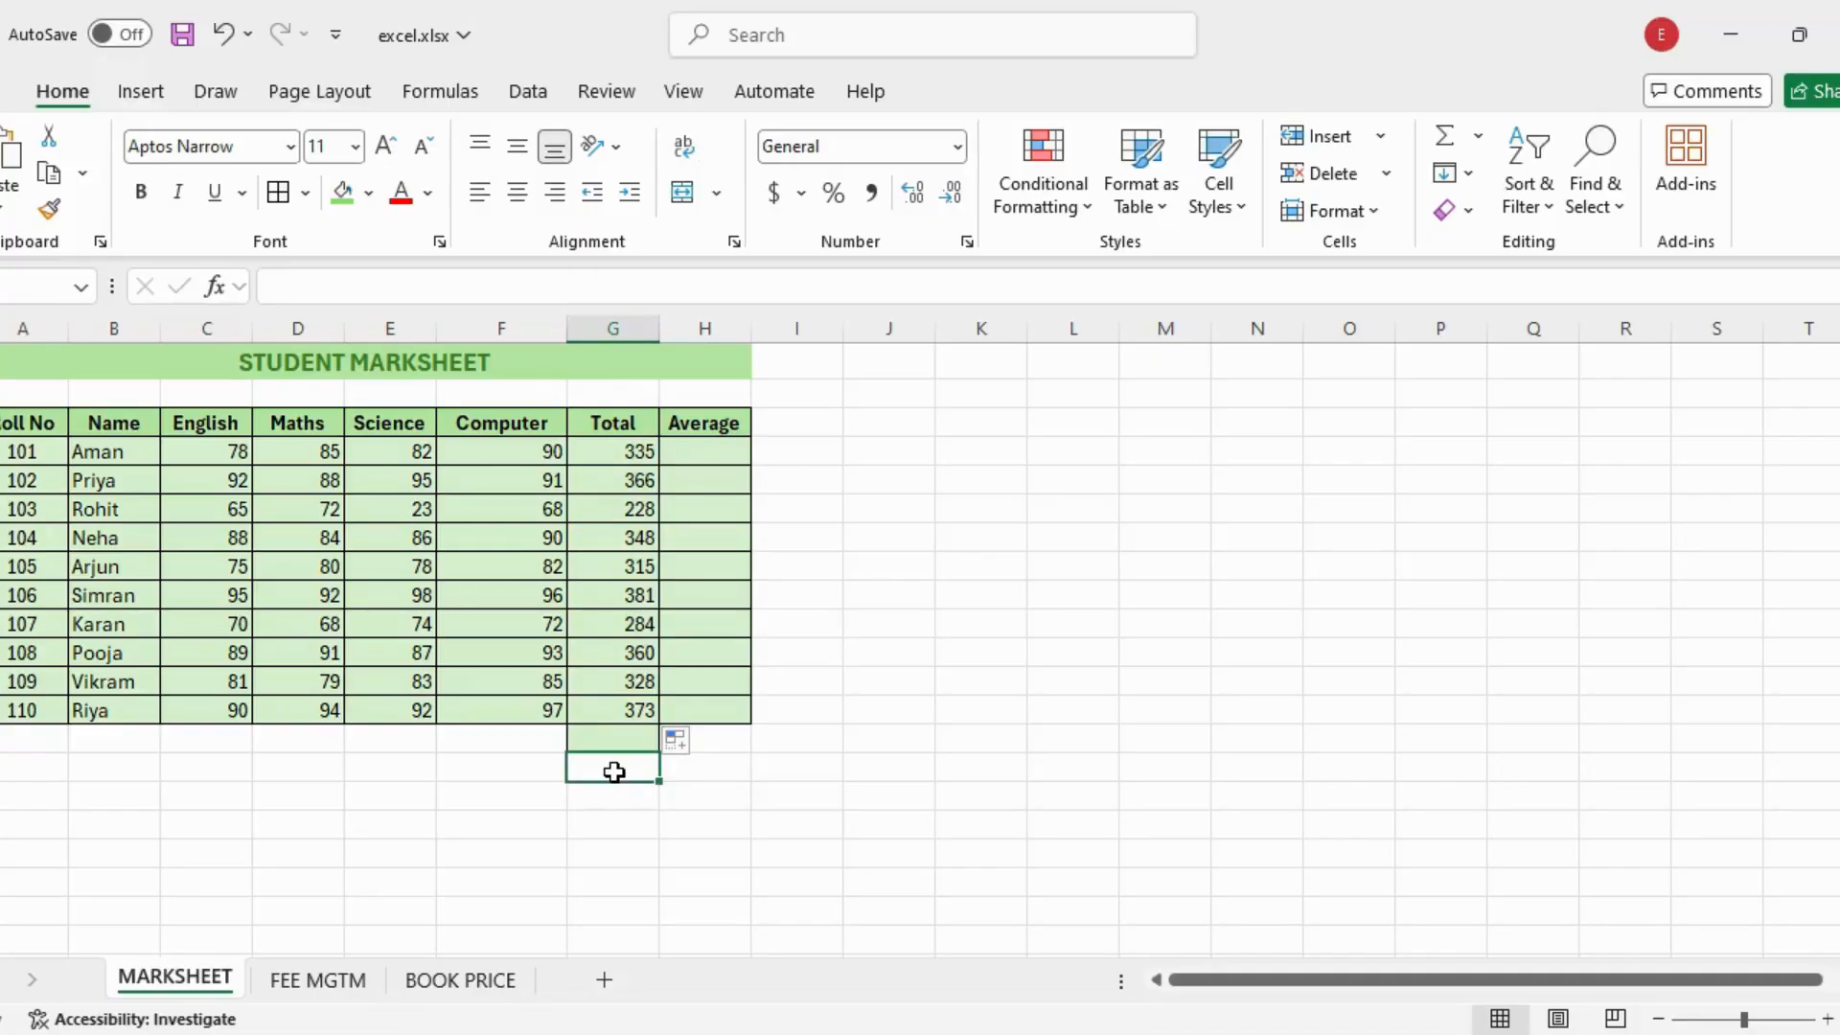
click(640, 481)
drag(453, 285, 272, 288)
double_click(624, 482)
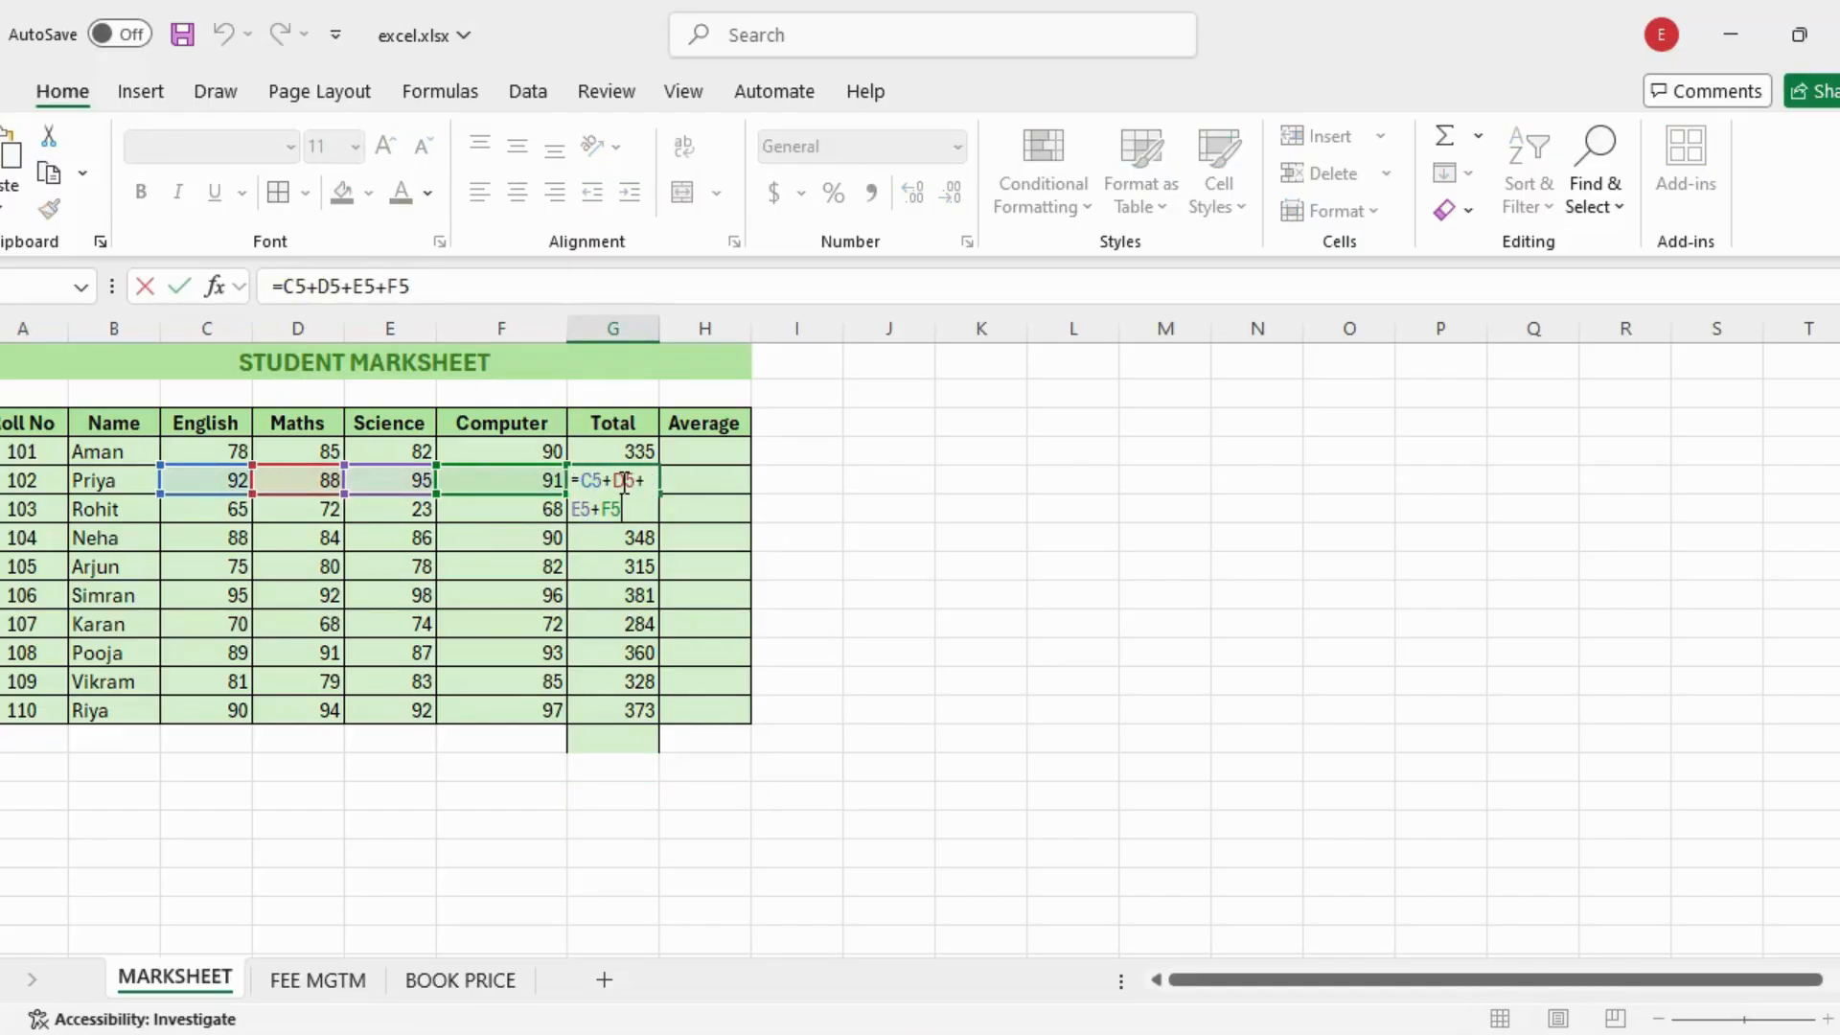
click(629, 509)
click(629, 538)
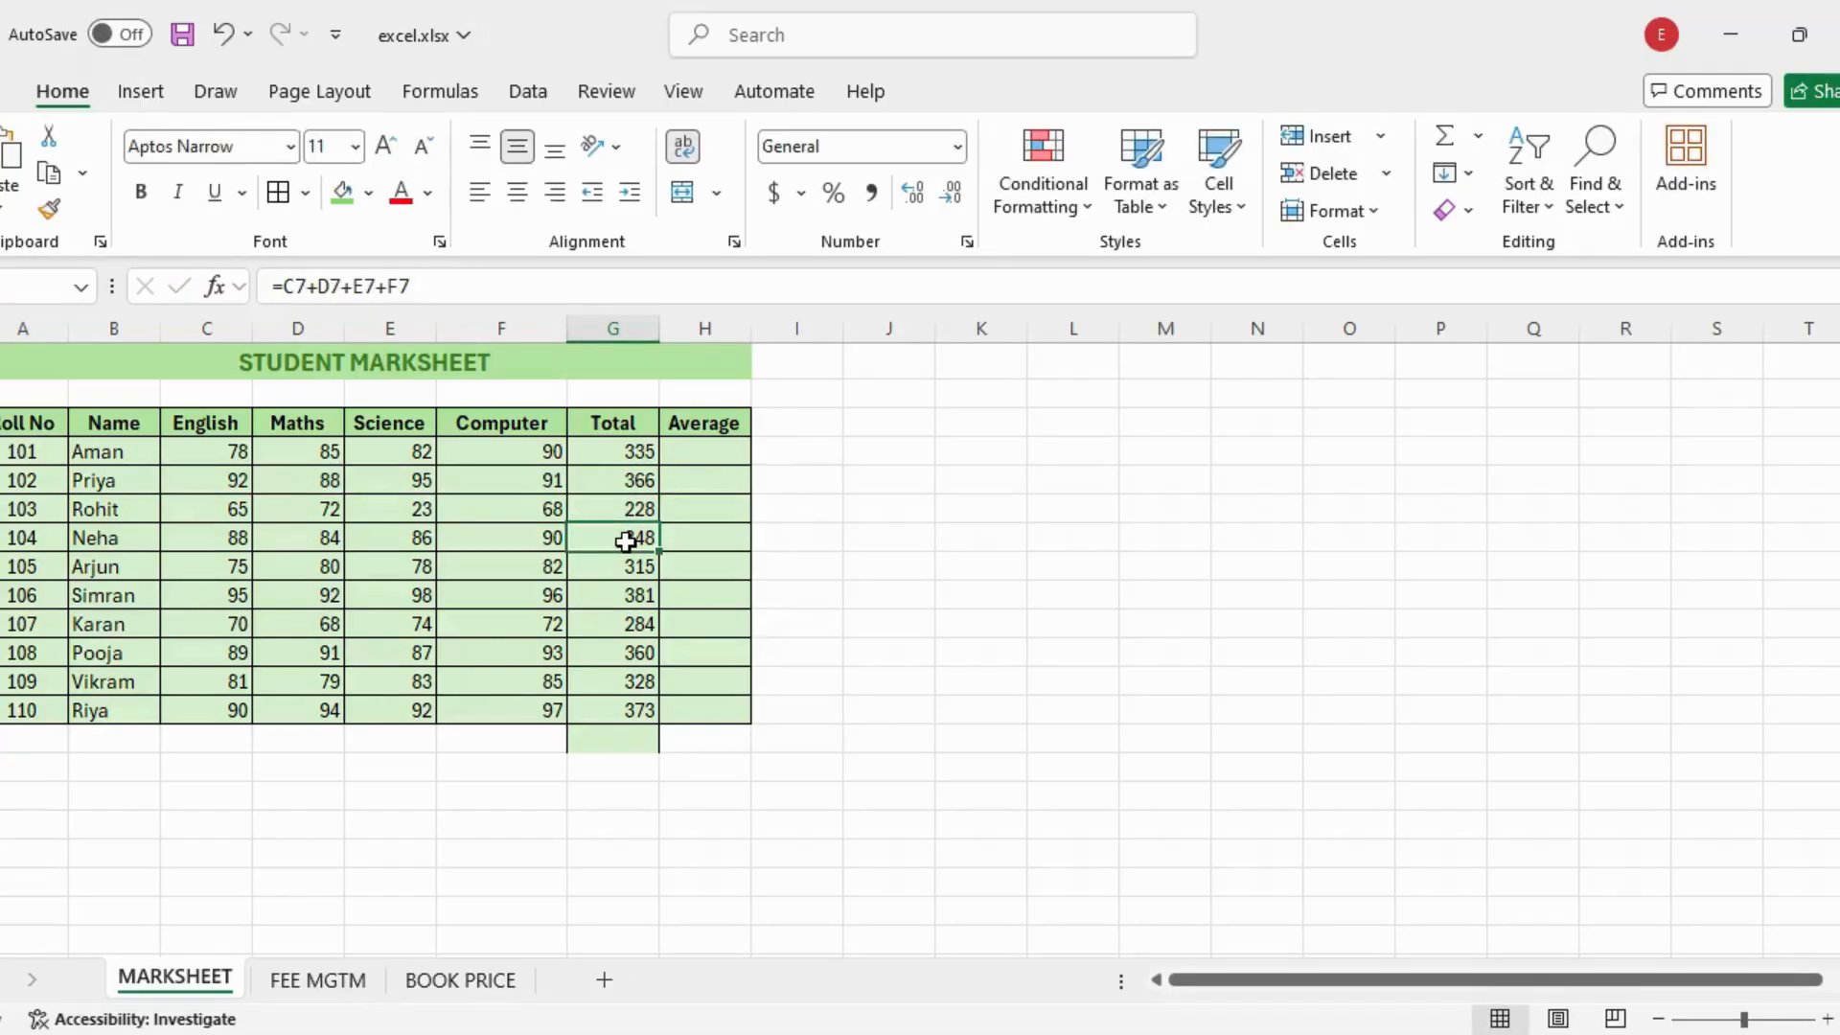
drag(428, 286, 272, 288)
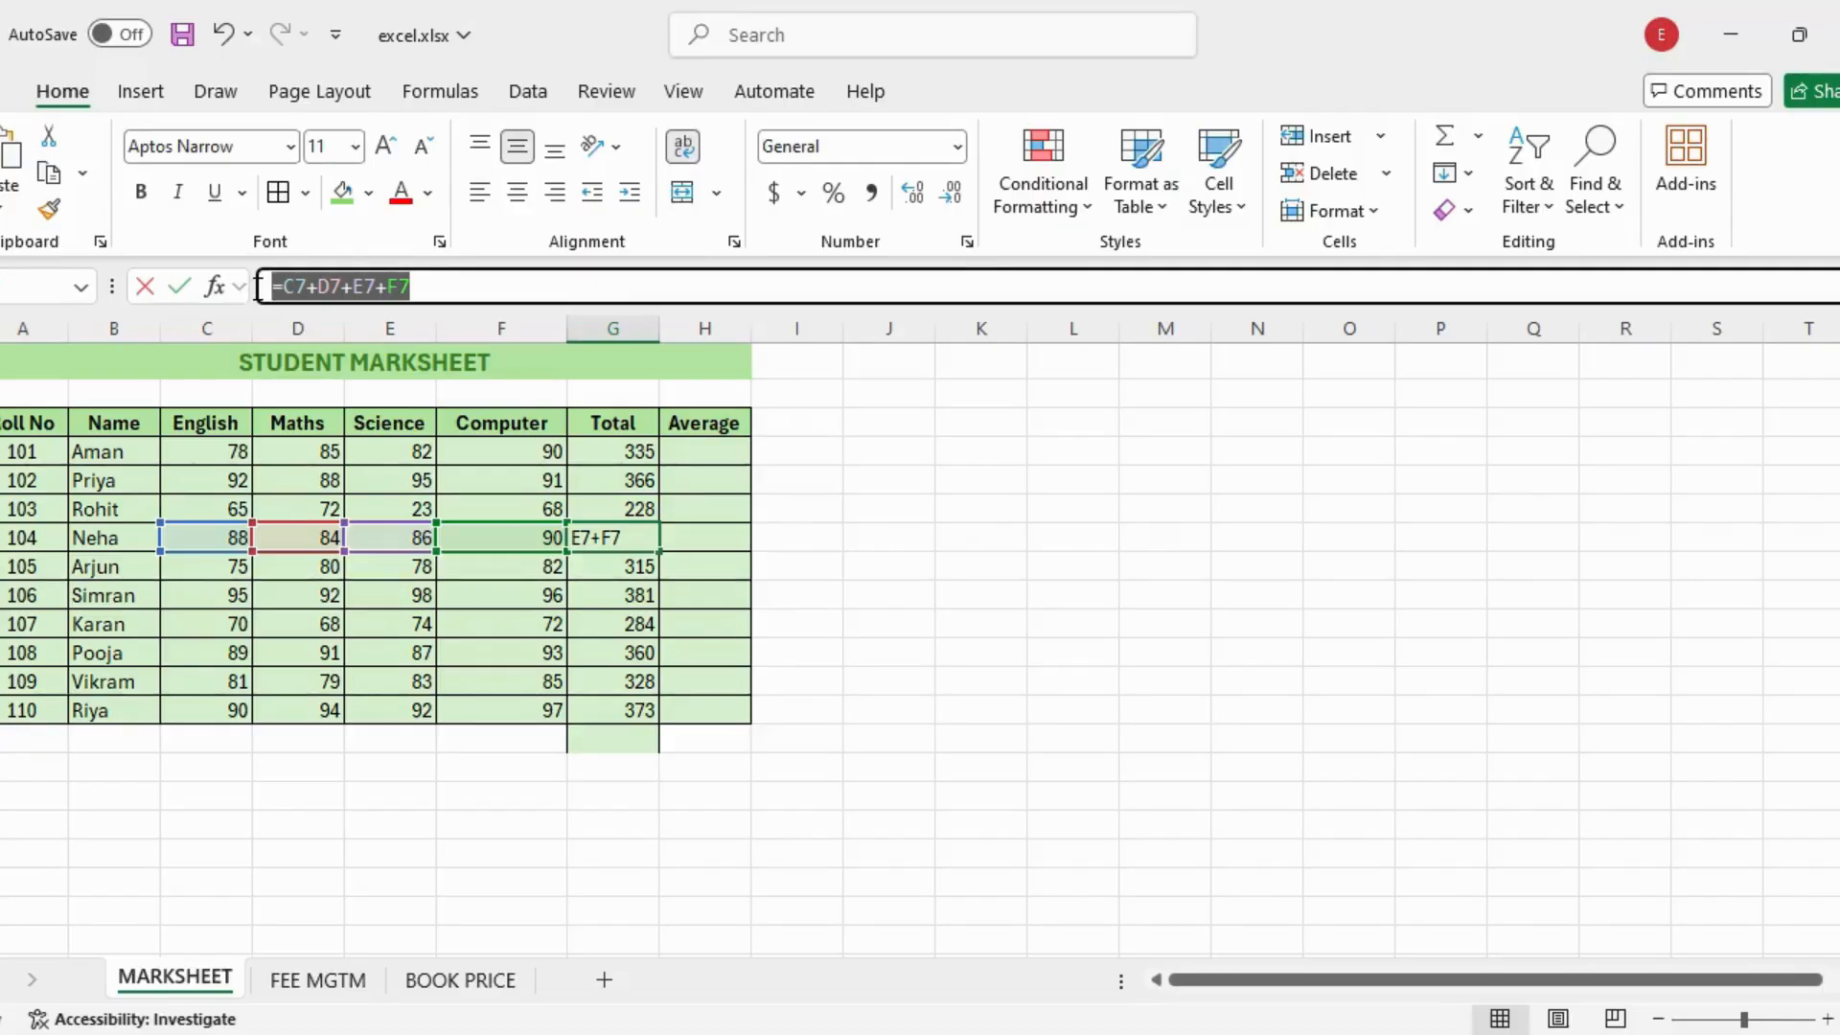
double_click(627, 537)
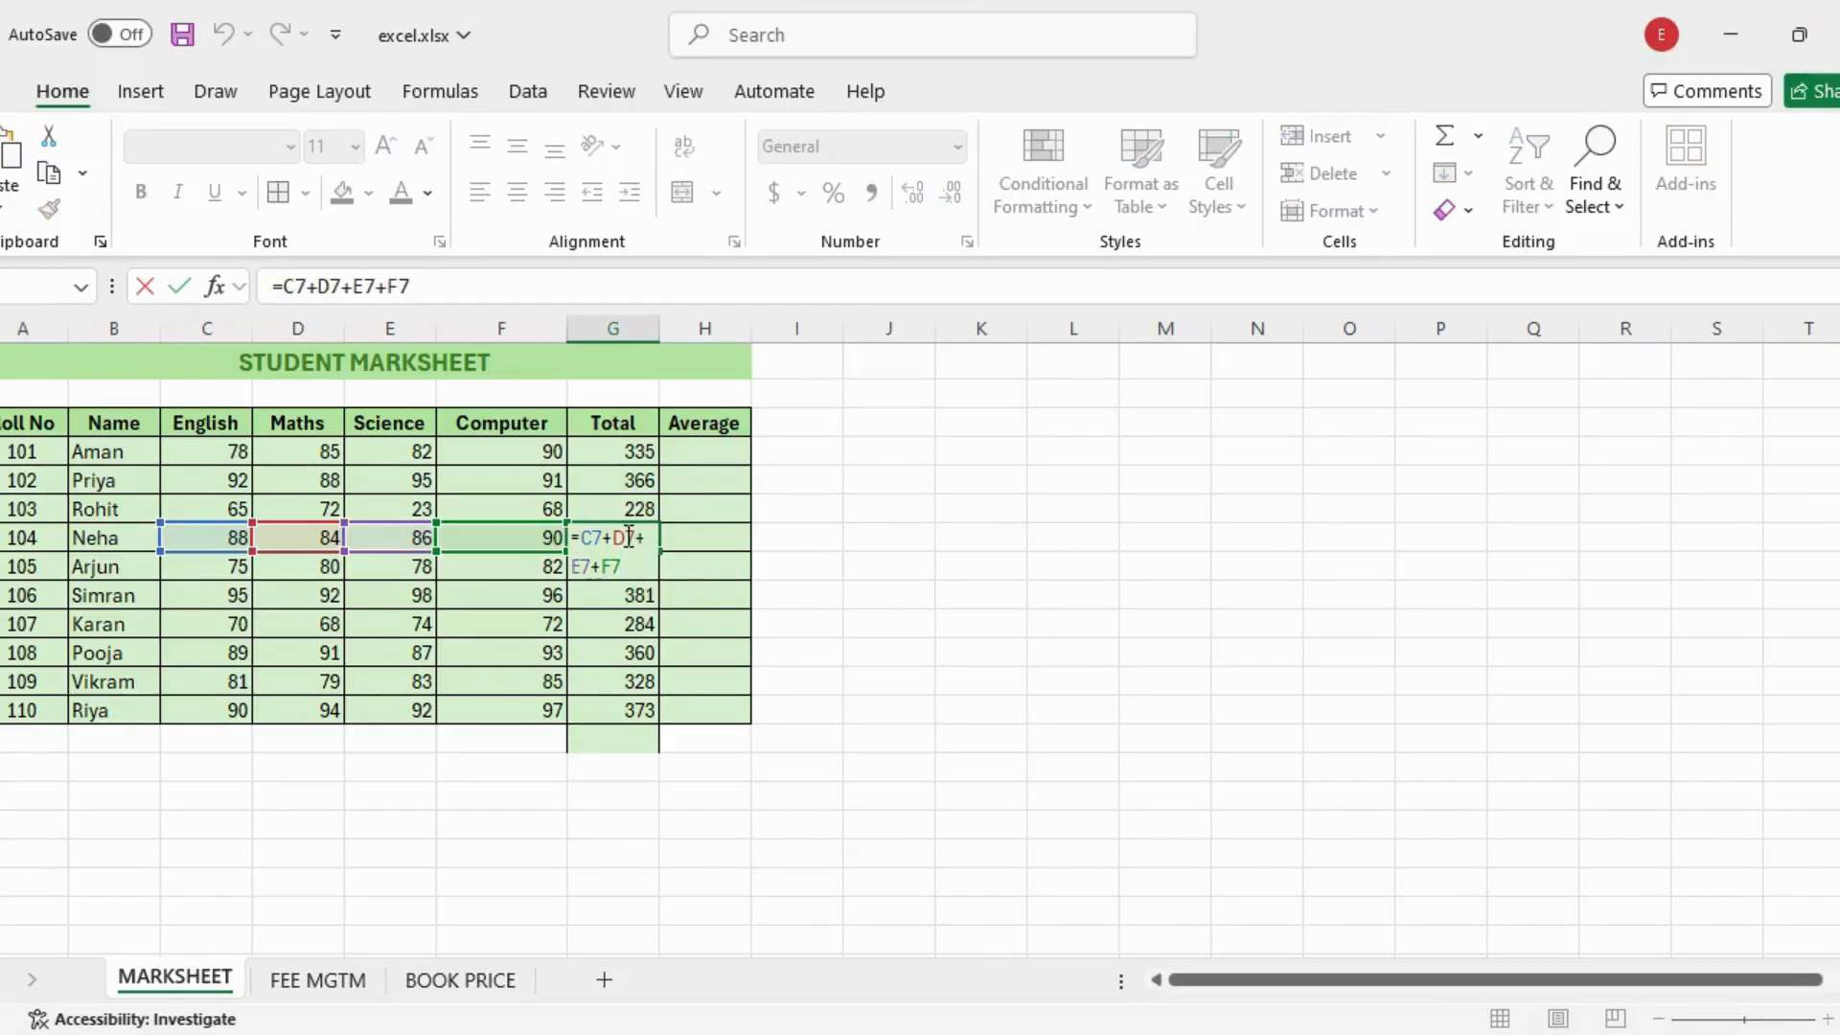
key(Return)
Enter the label "Relative Reference" in cell F16 below the marksheet table.
click(525, 808)
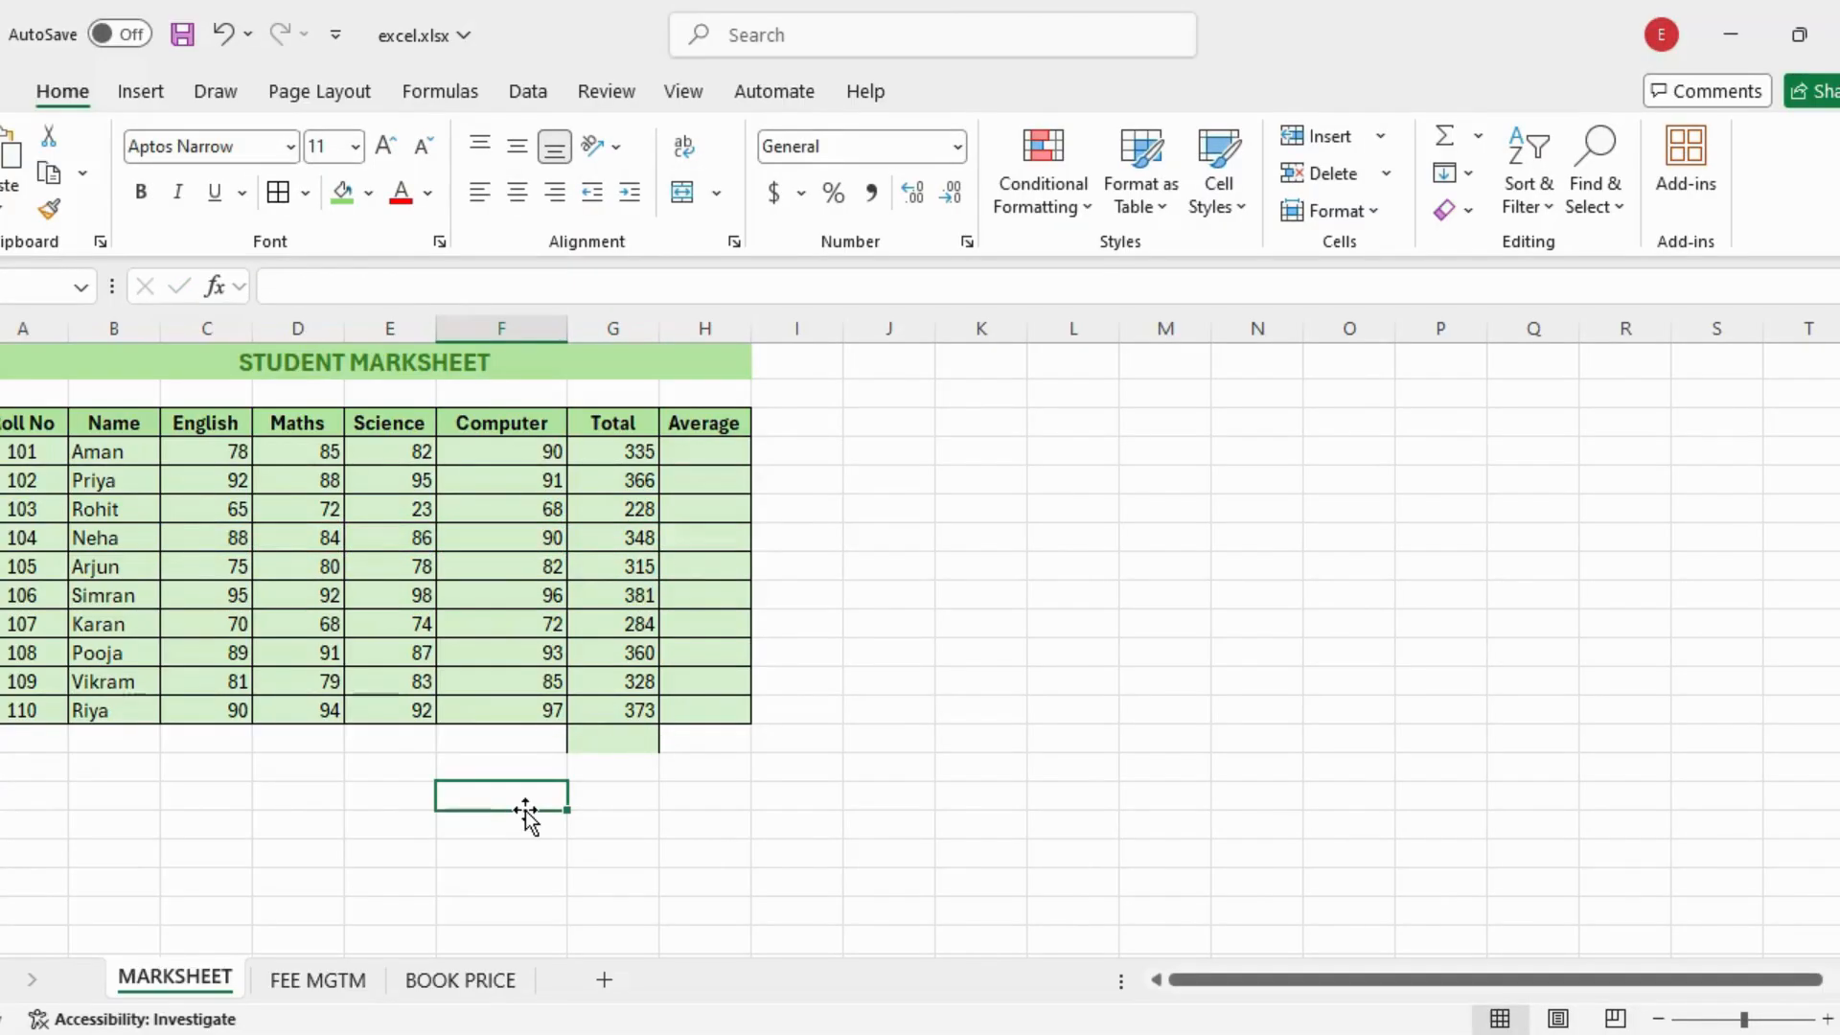
text(Relat)
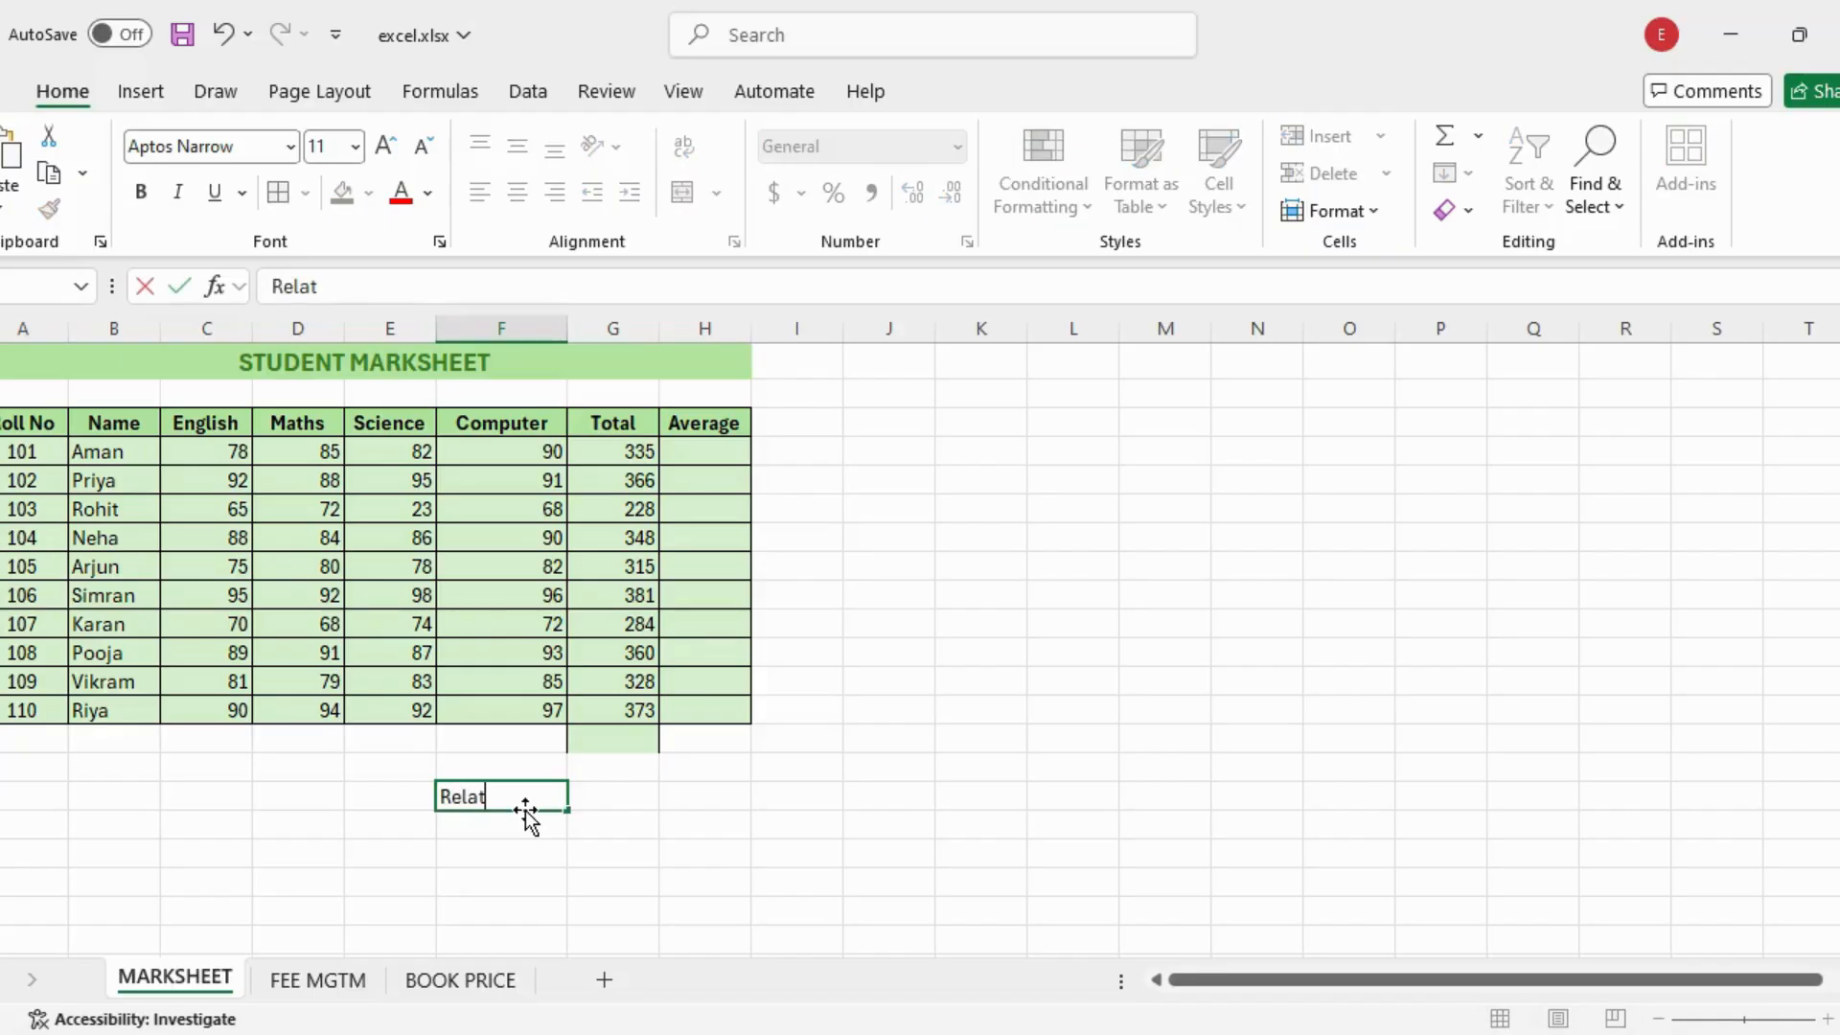
text(ive Reference)
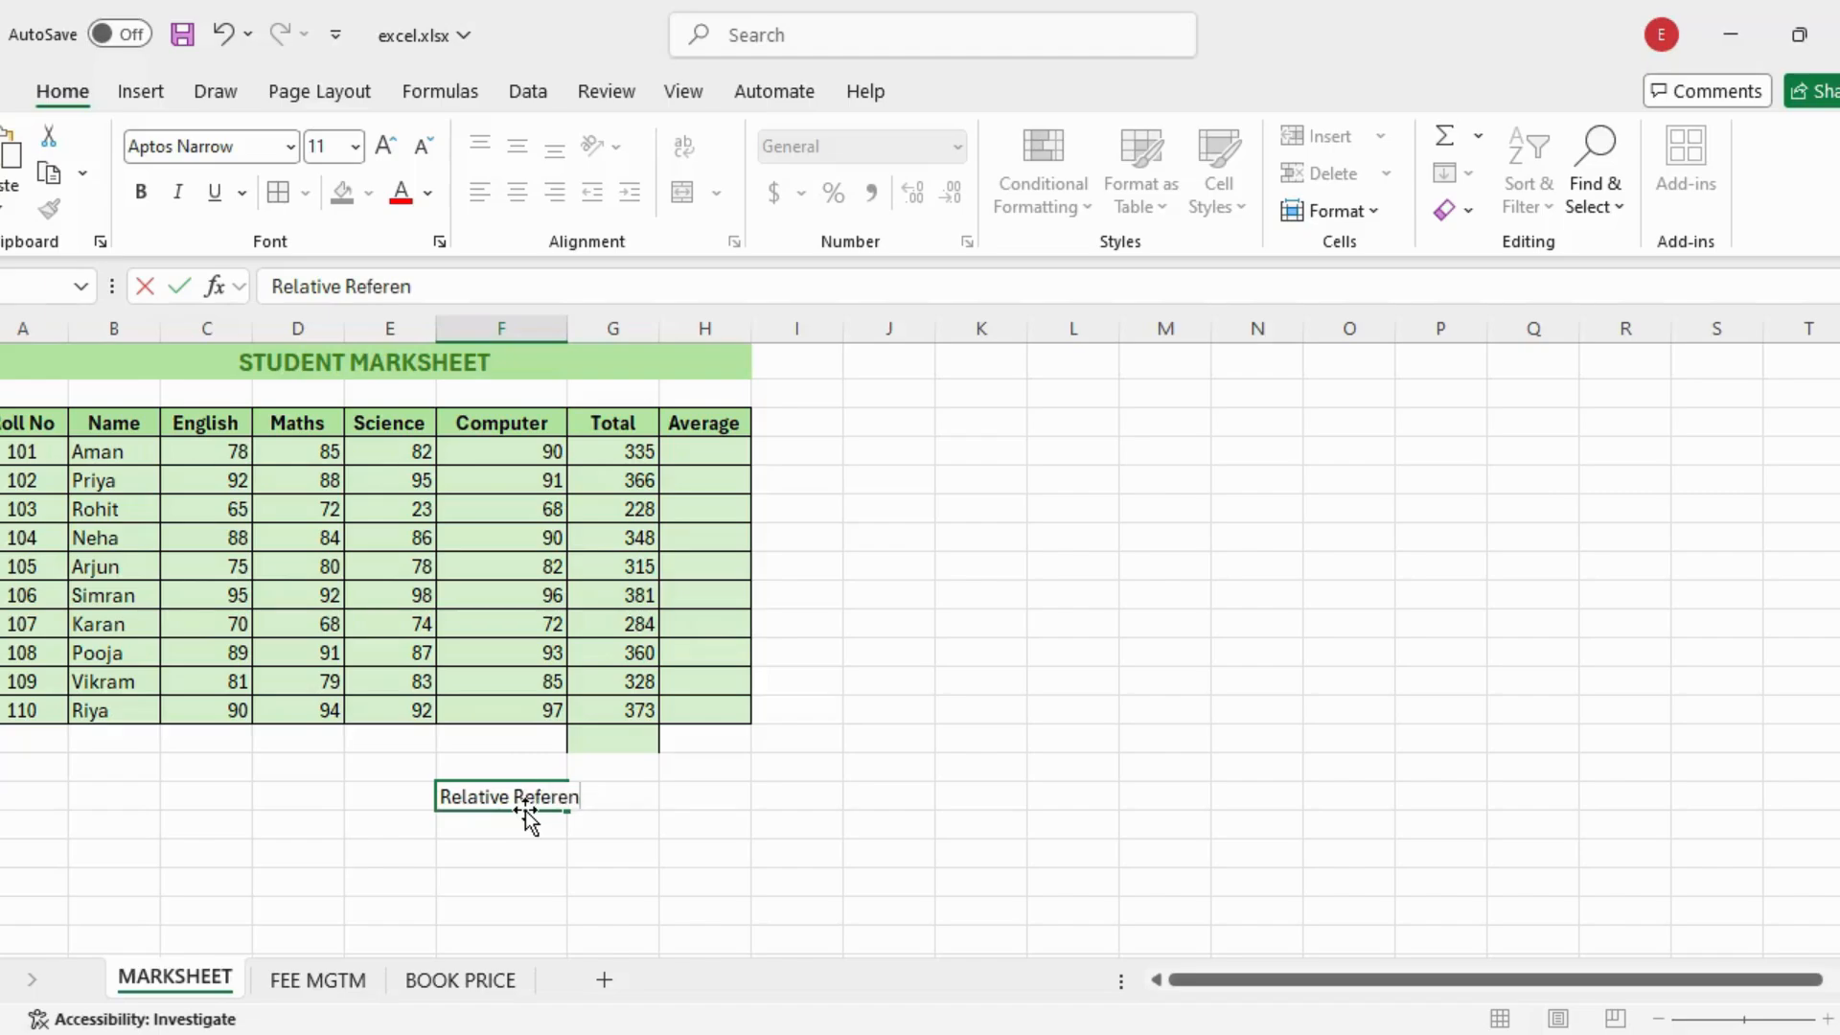
click(617, 822)
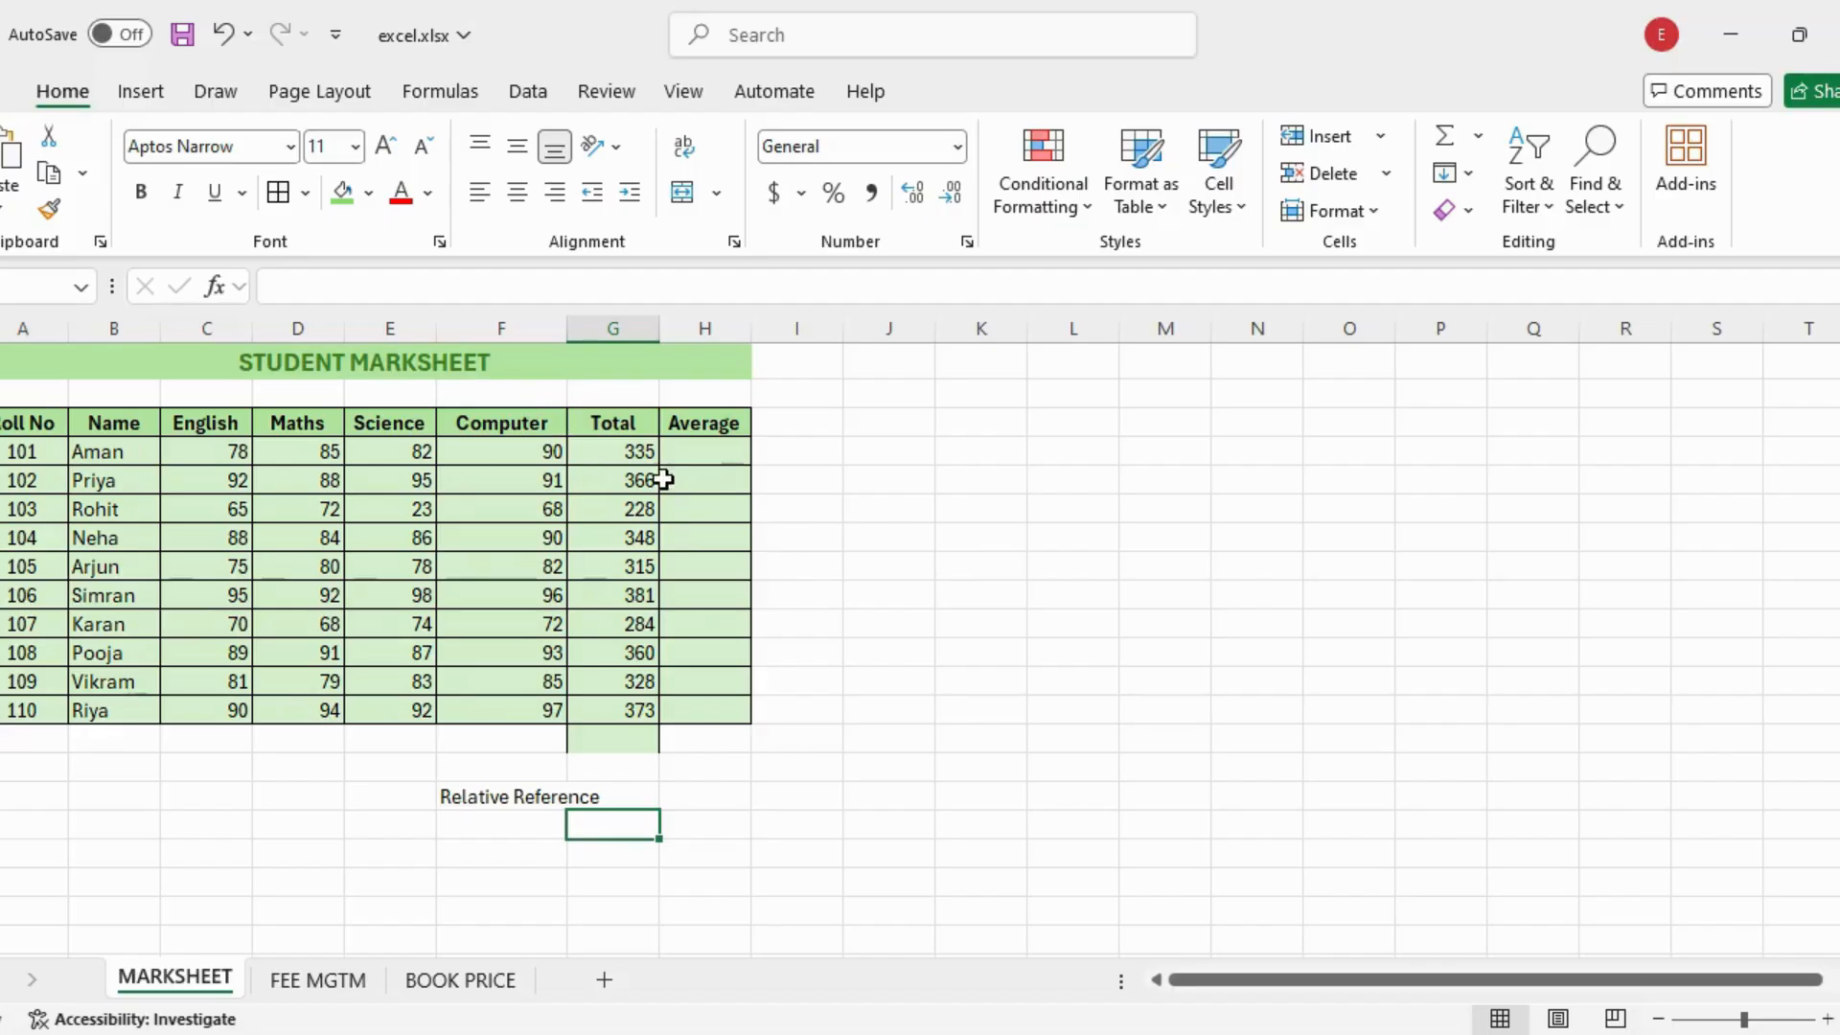
Examine the individual cell references in the G4 Total formula and compare them with the formulas in G5, G9 and G10.
click(616, 458)
drag(412, 287, 355, 288)
click(319, 286)
click(401, 288)
double_click(400, 287)
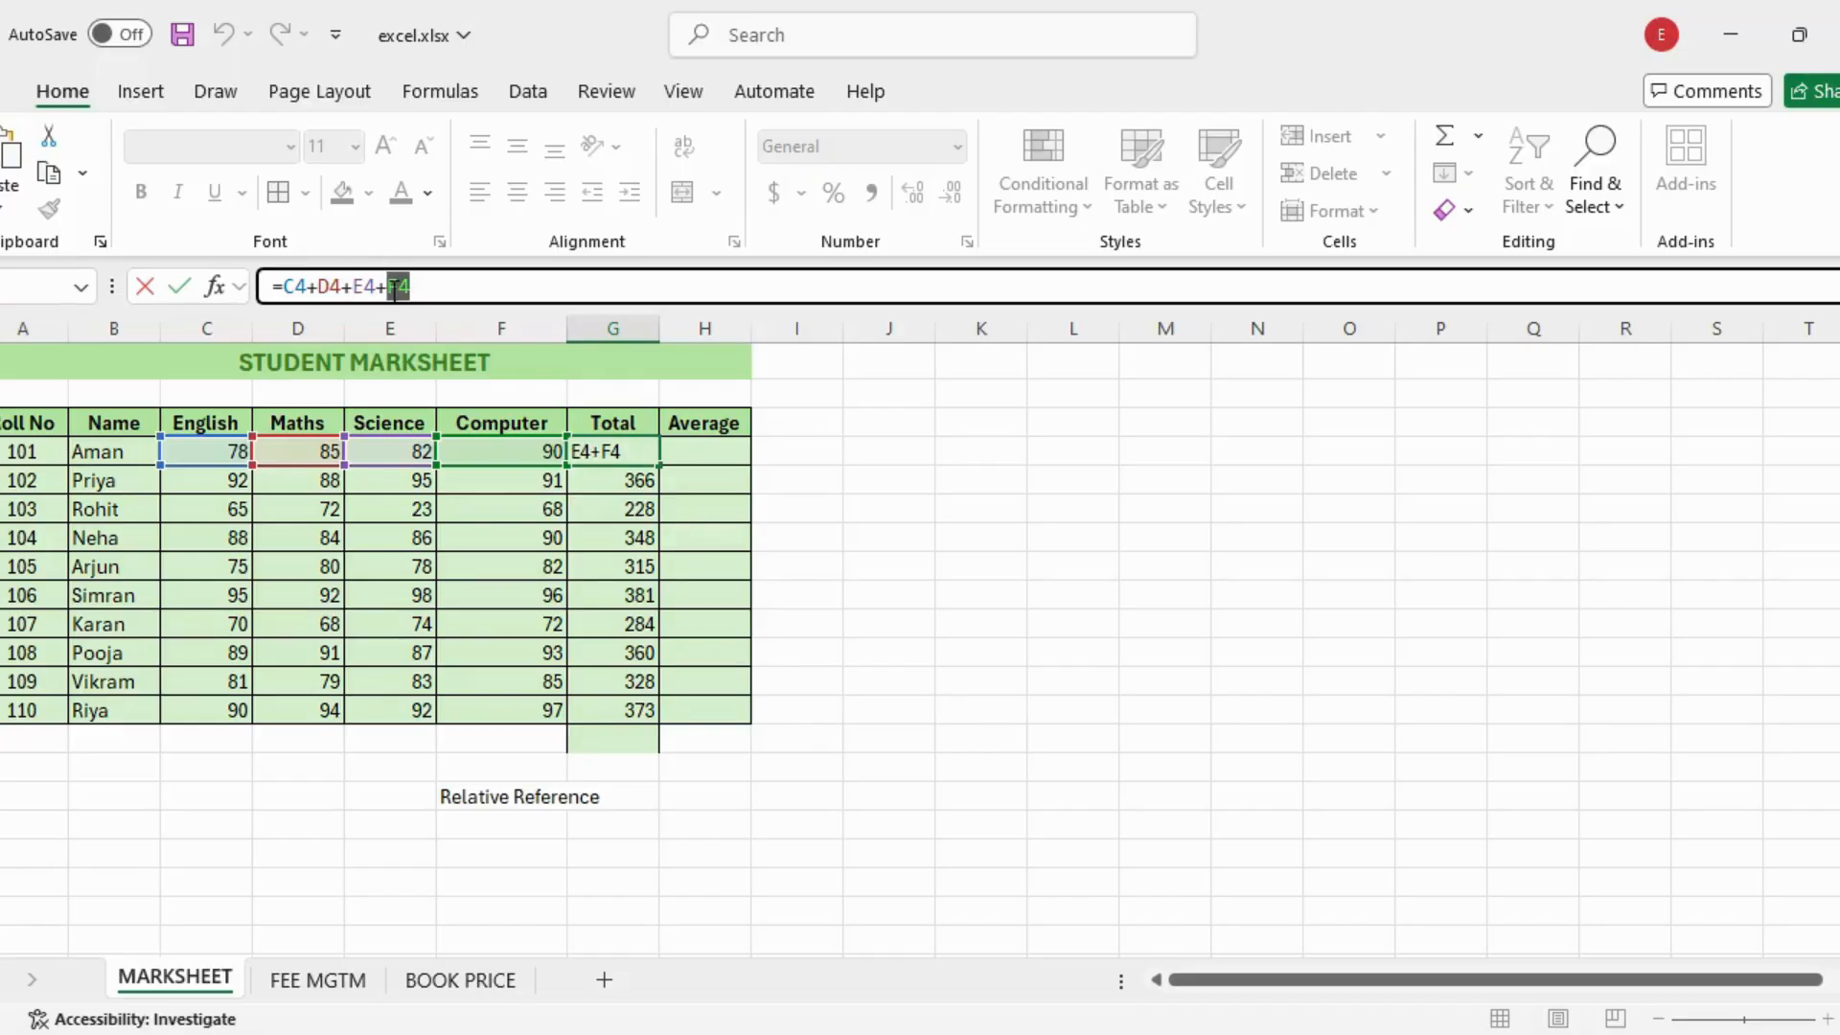
click(439, 288)
click(637, 450)
key(Return)
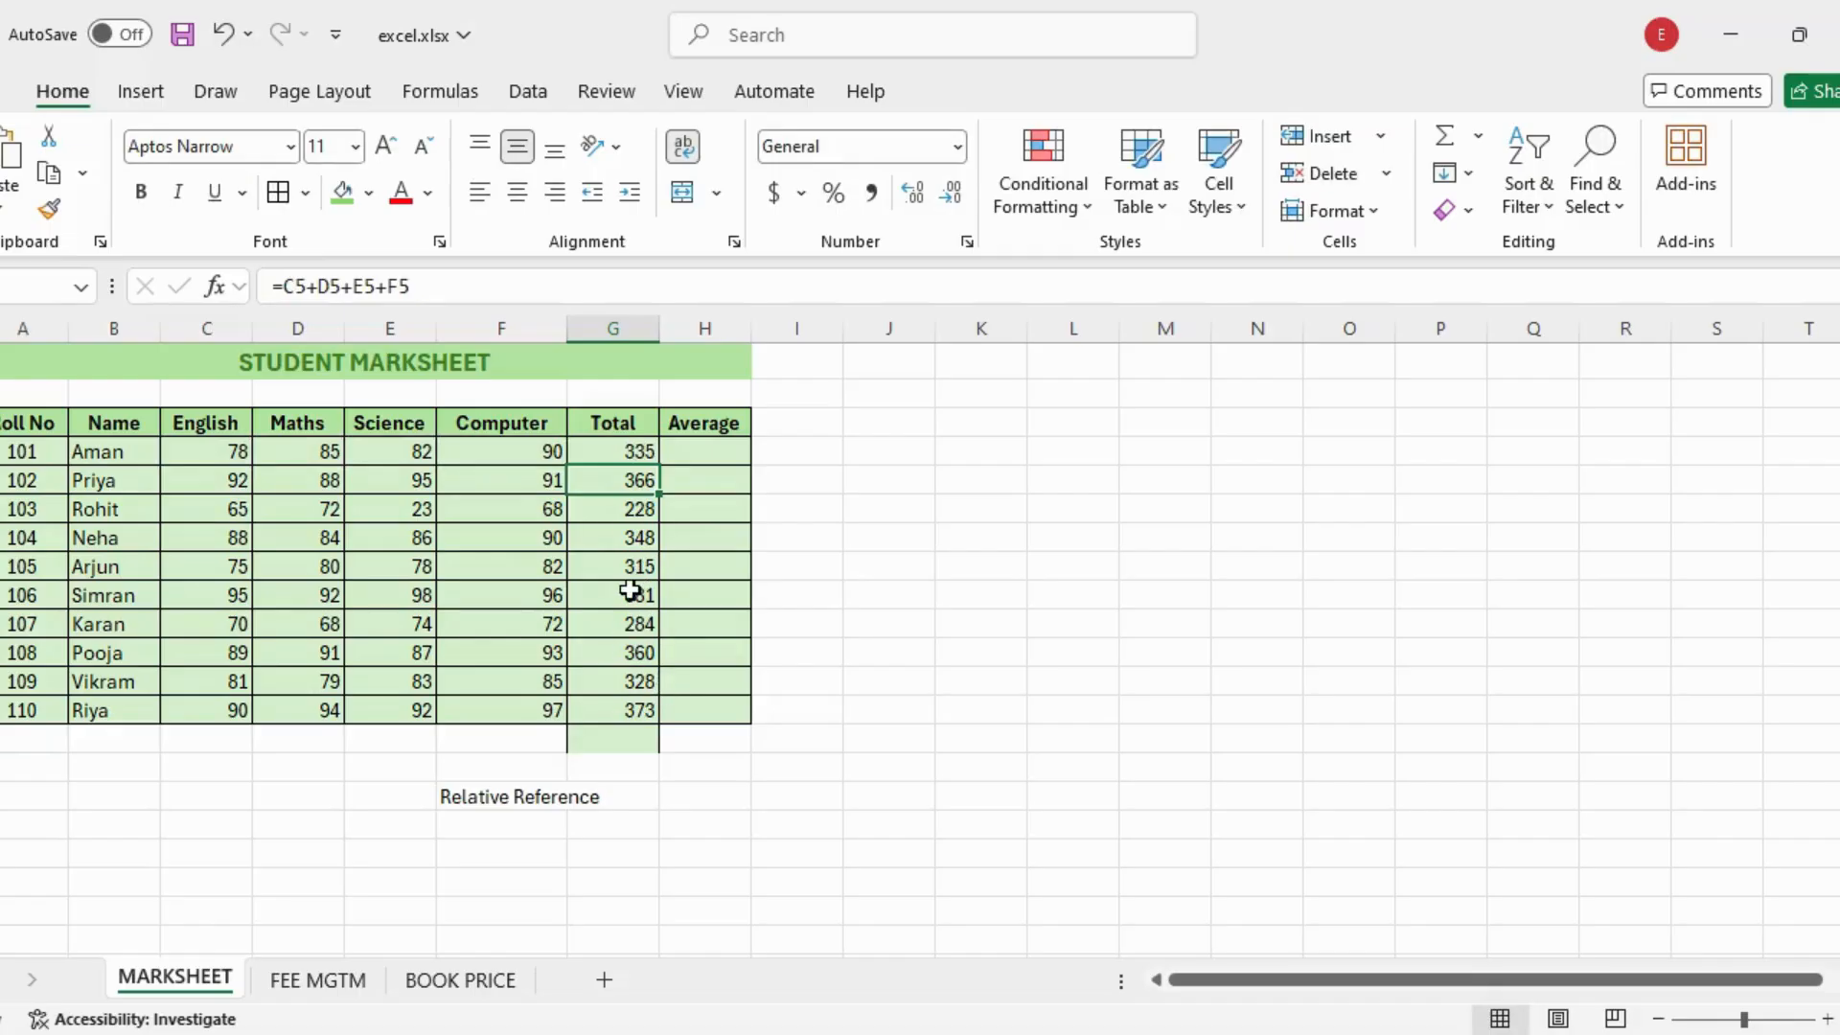
click(635, 598)
click(641, 634)
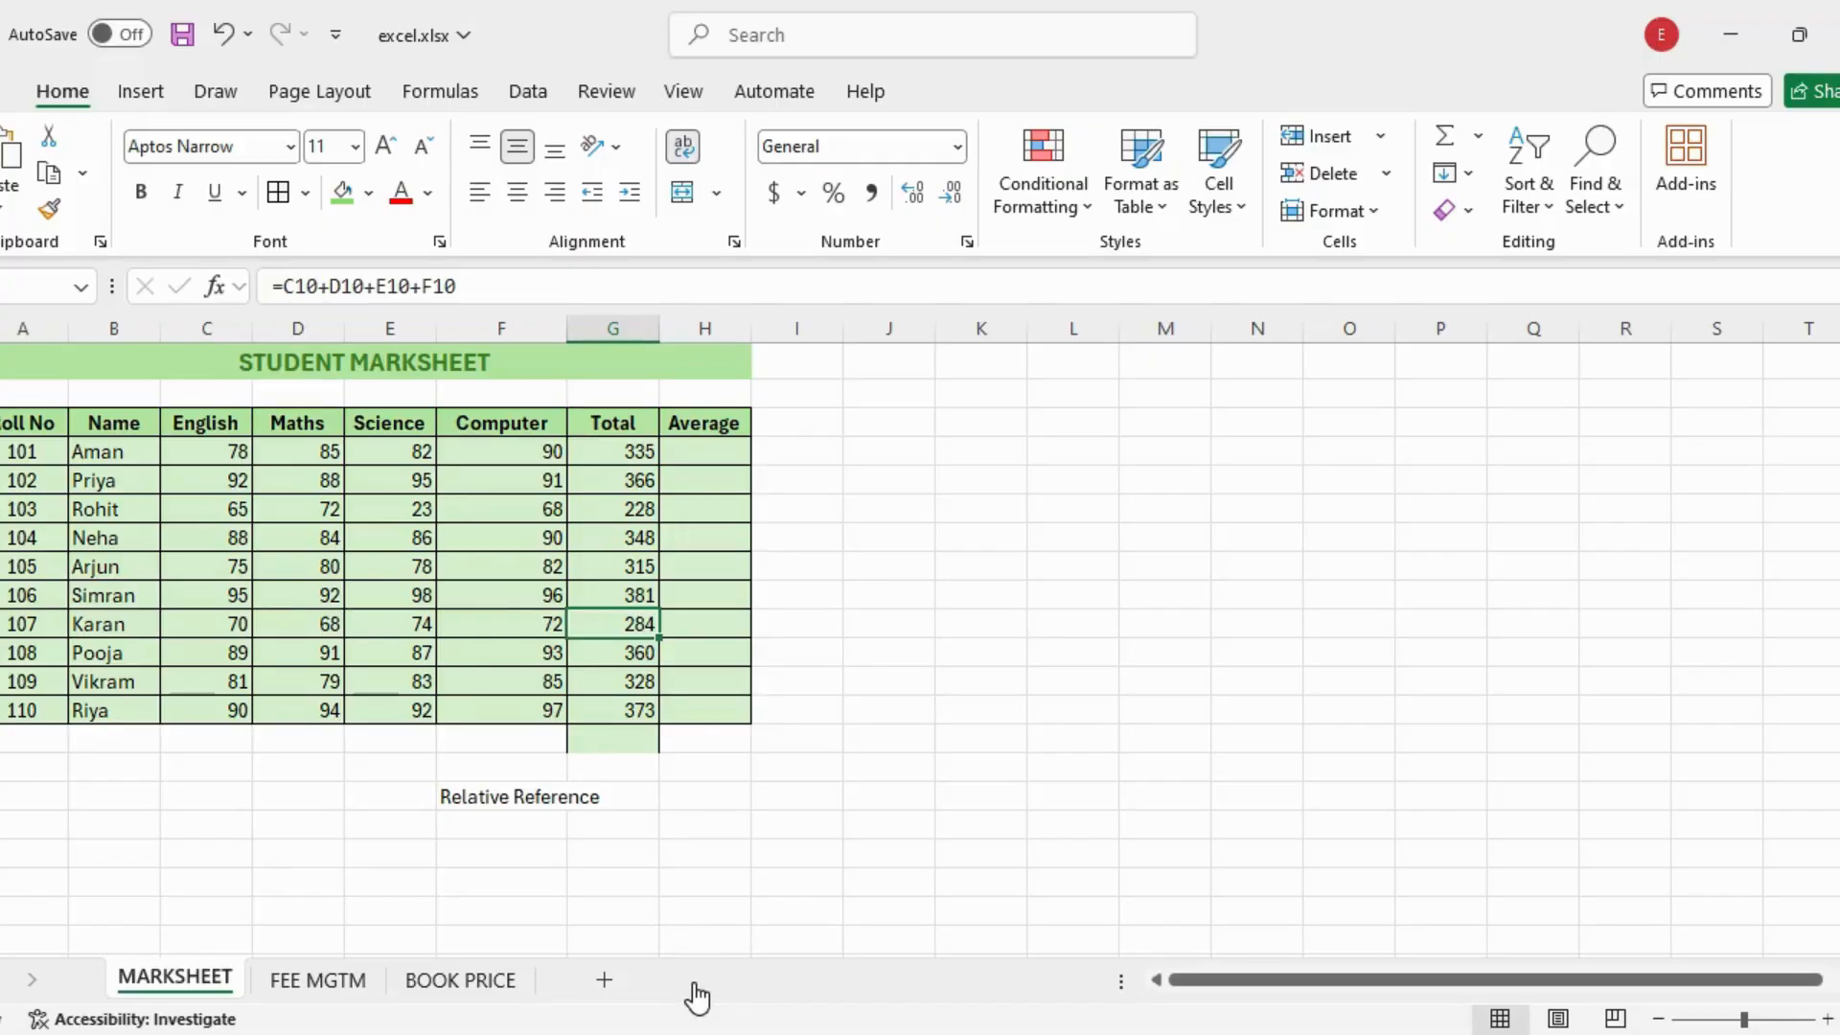
Review the G4 Total formula again alongside the Relative Reference label below the table.
click(474, 797)
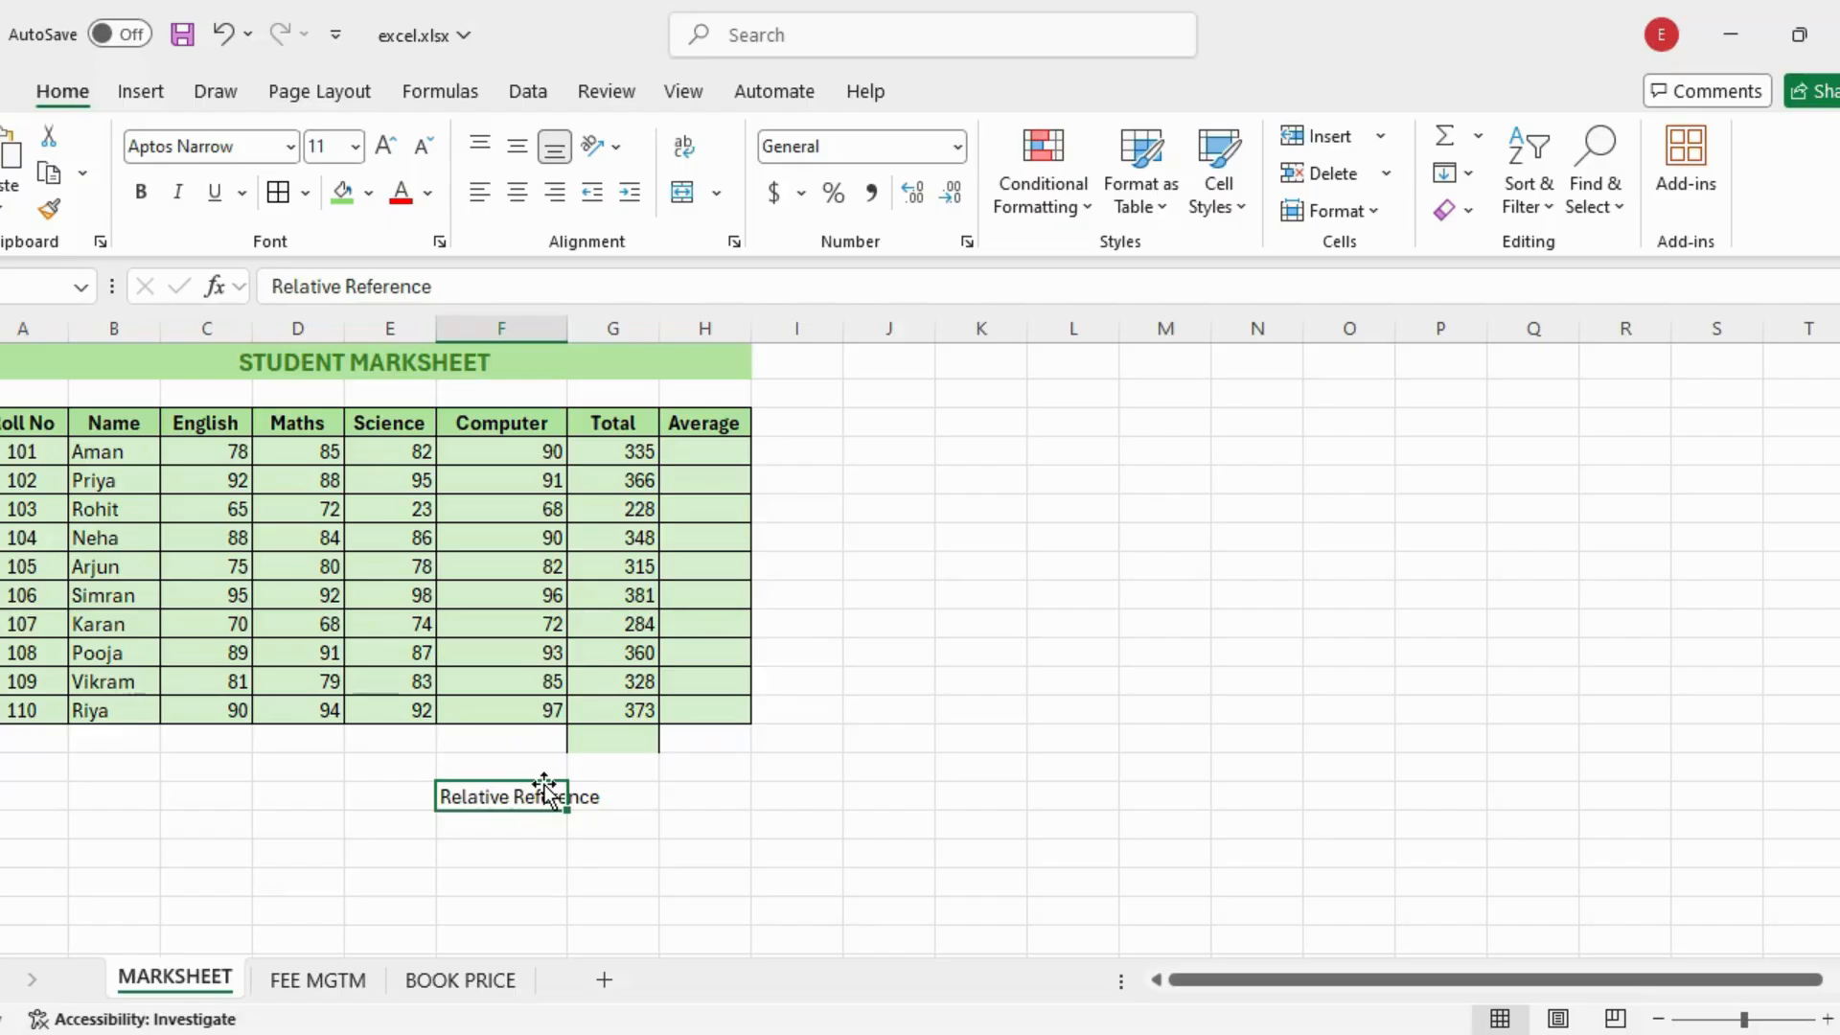
click(690, 987)
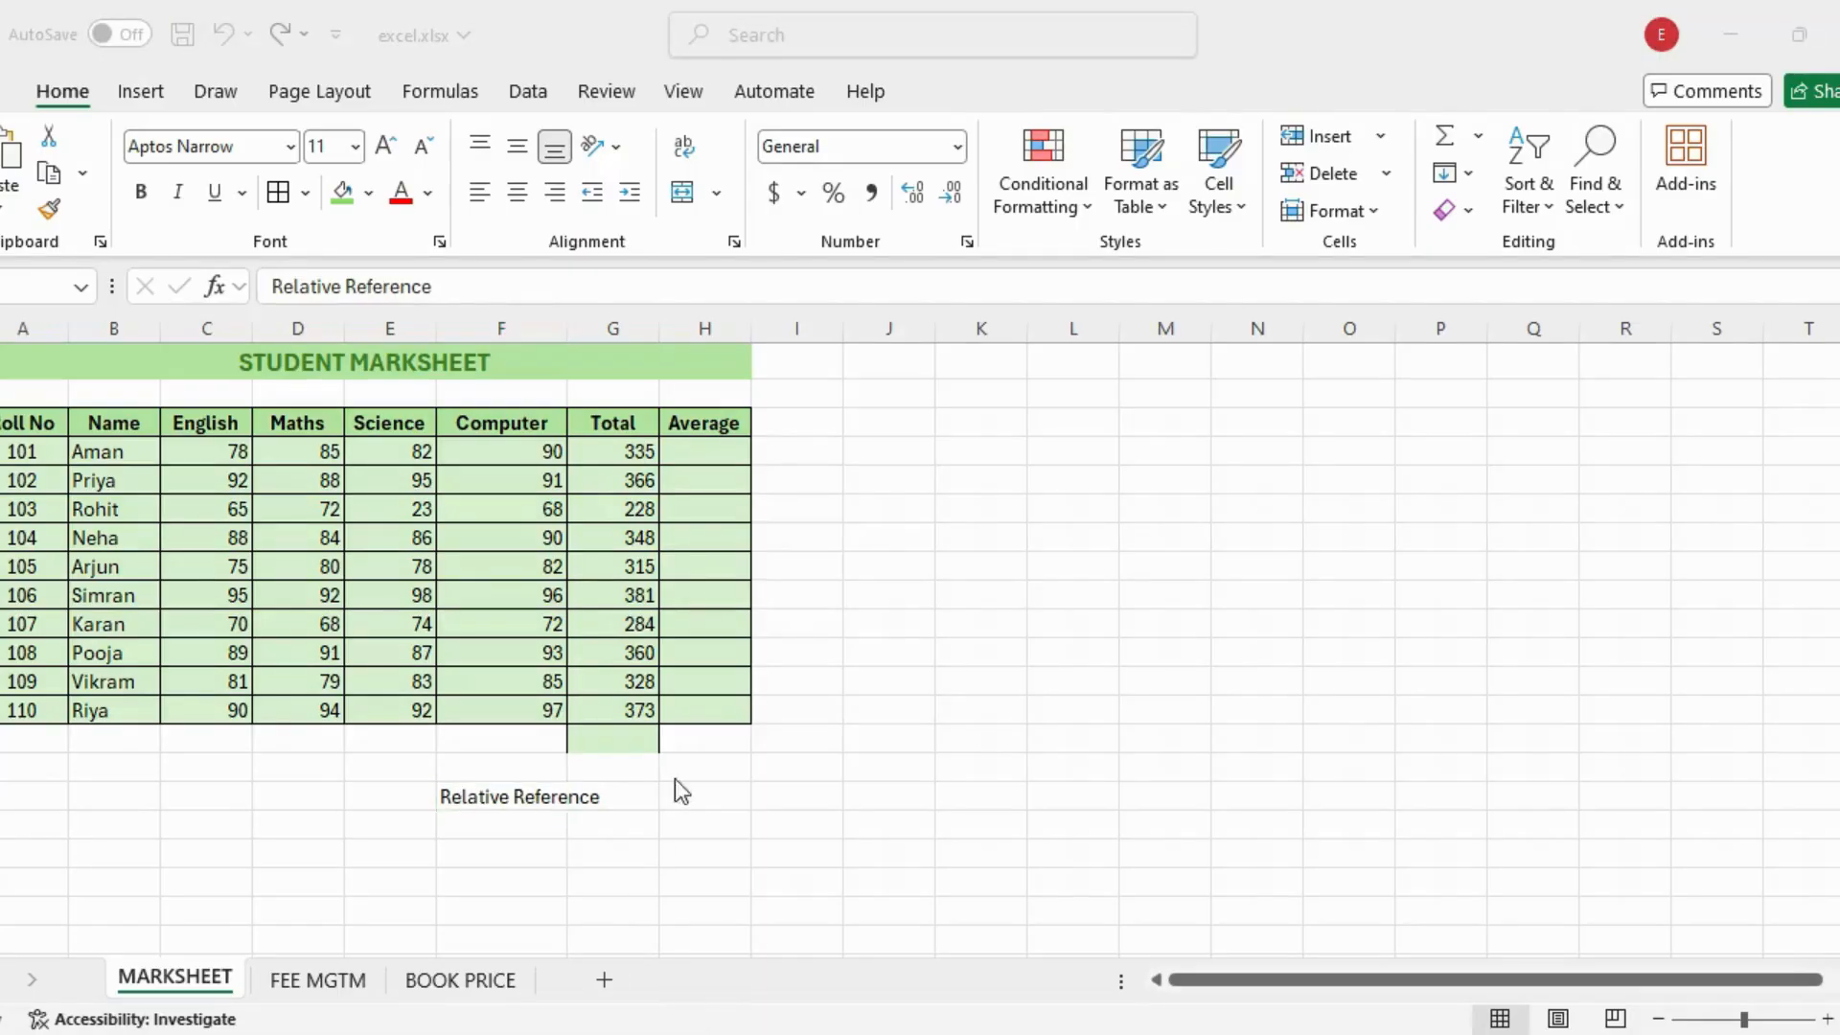
click(613, 467)
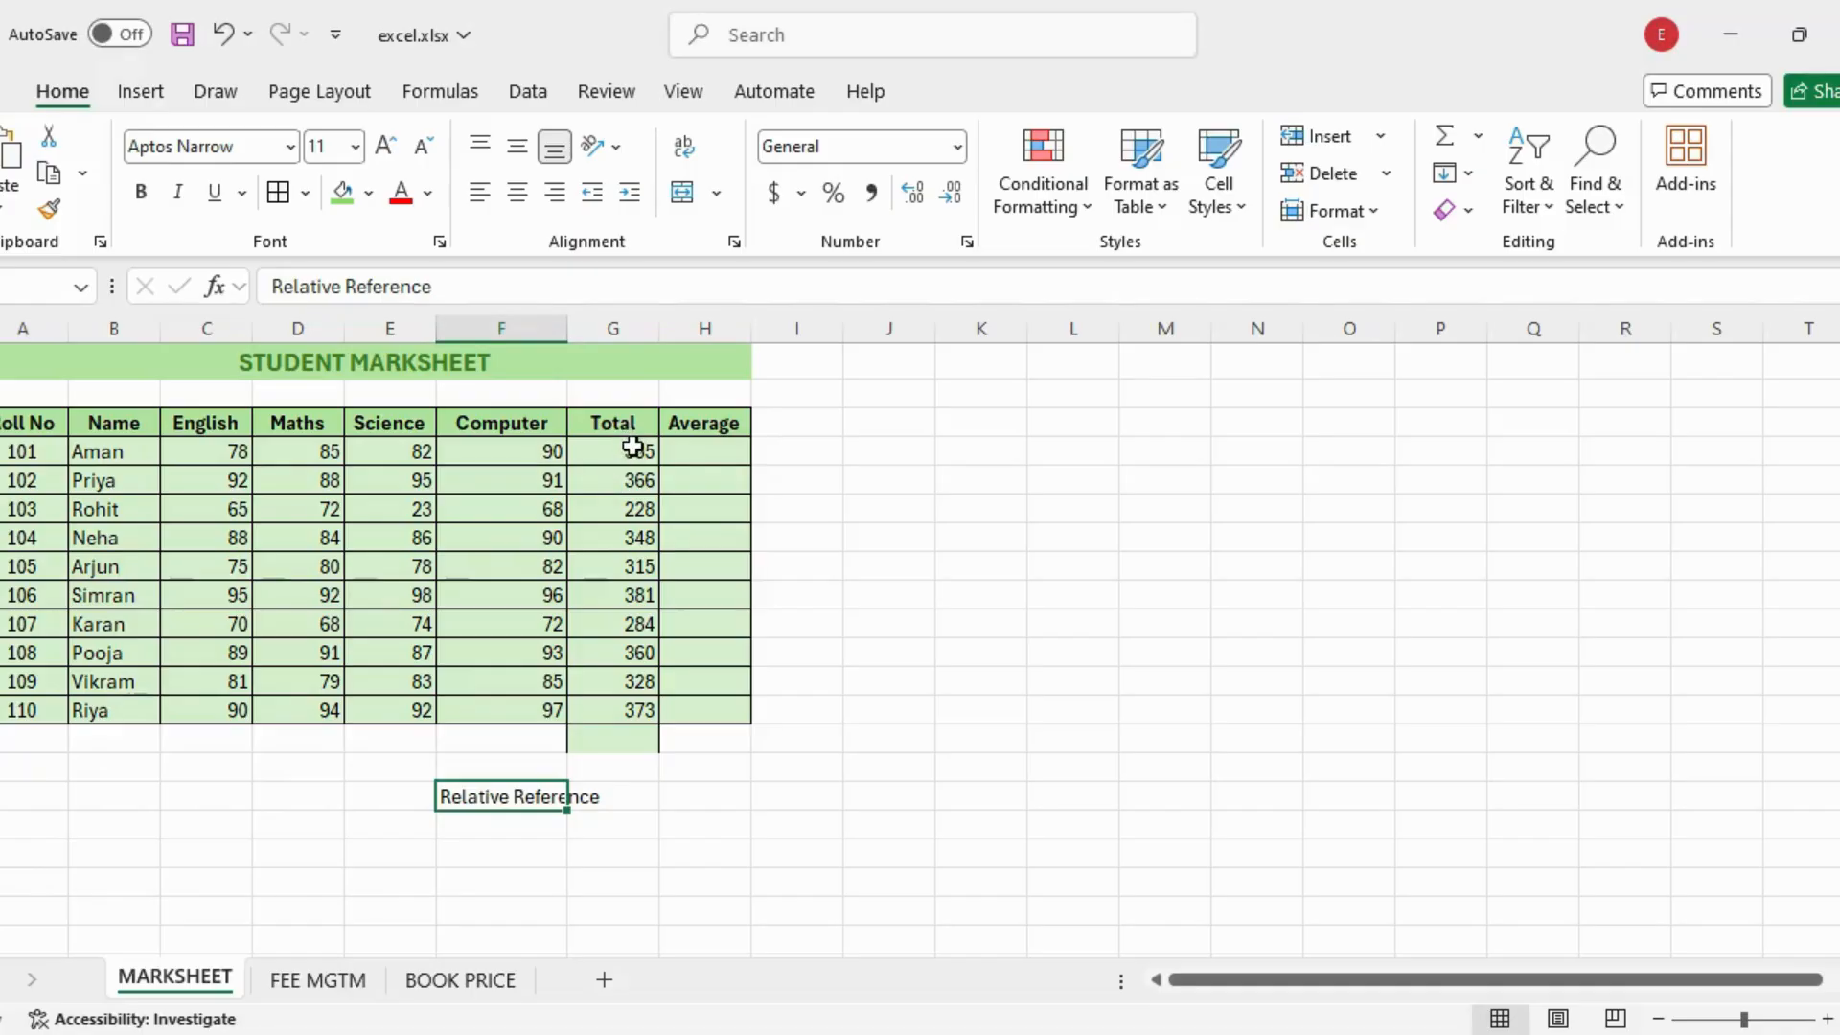
click(628, 446)
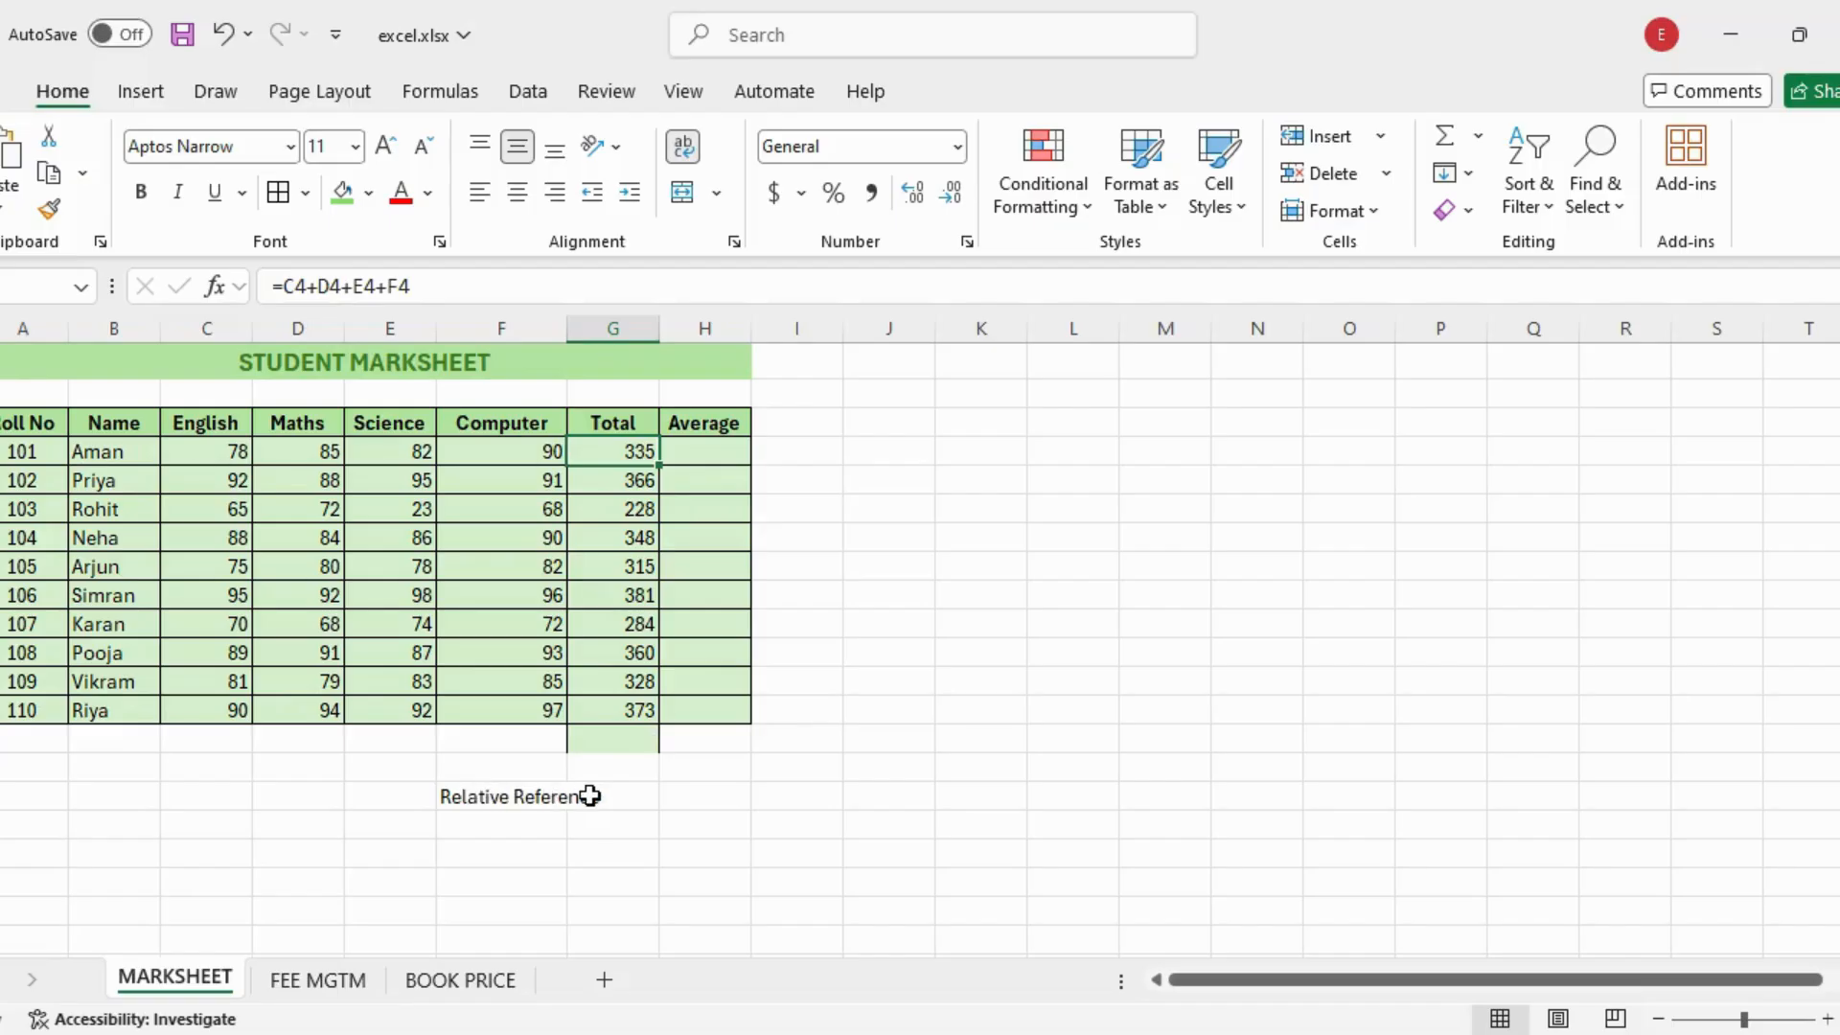
drag(436, 287, 279, 278)
click(469, 289)
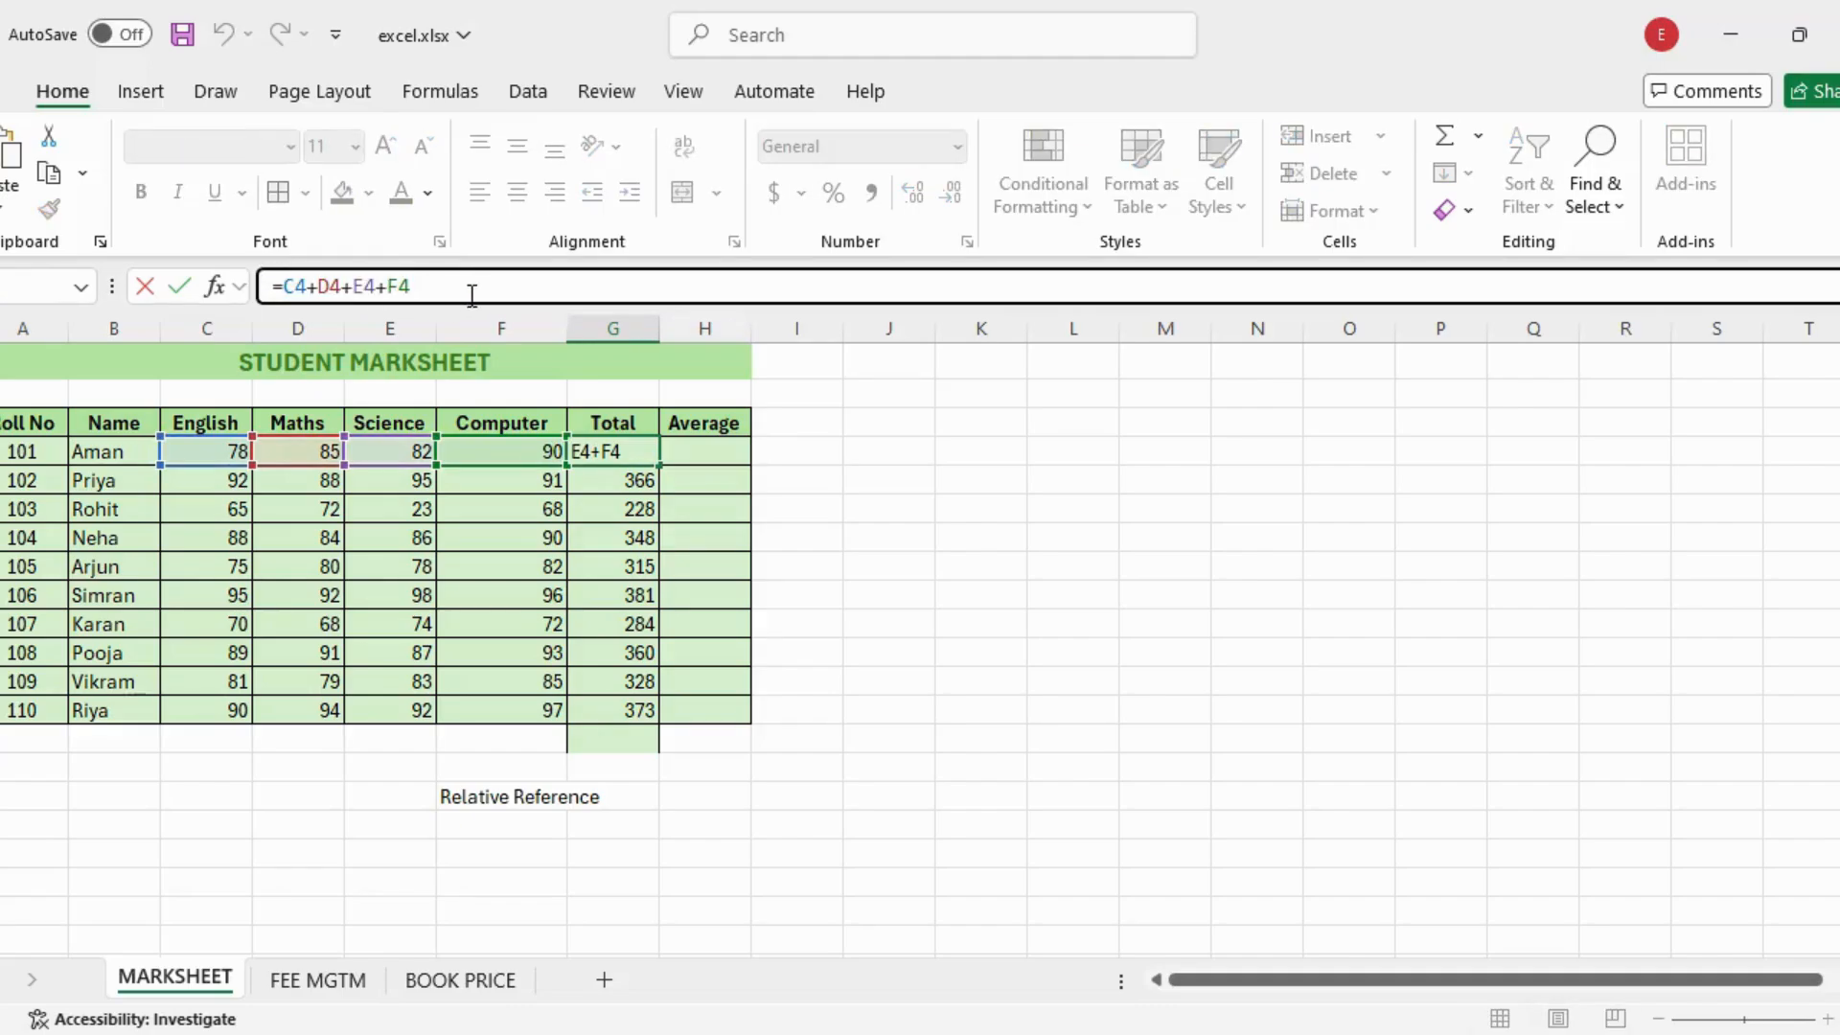
key(Return)
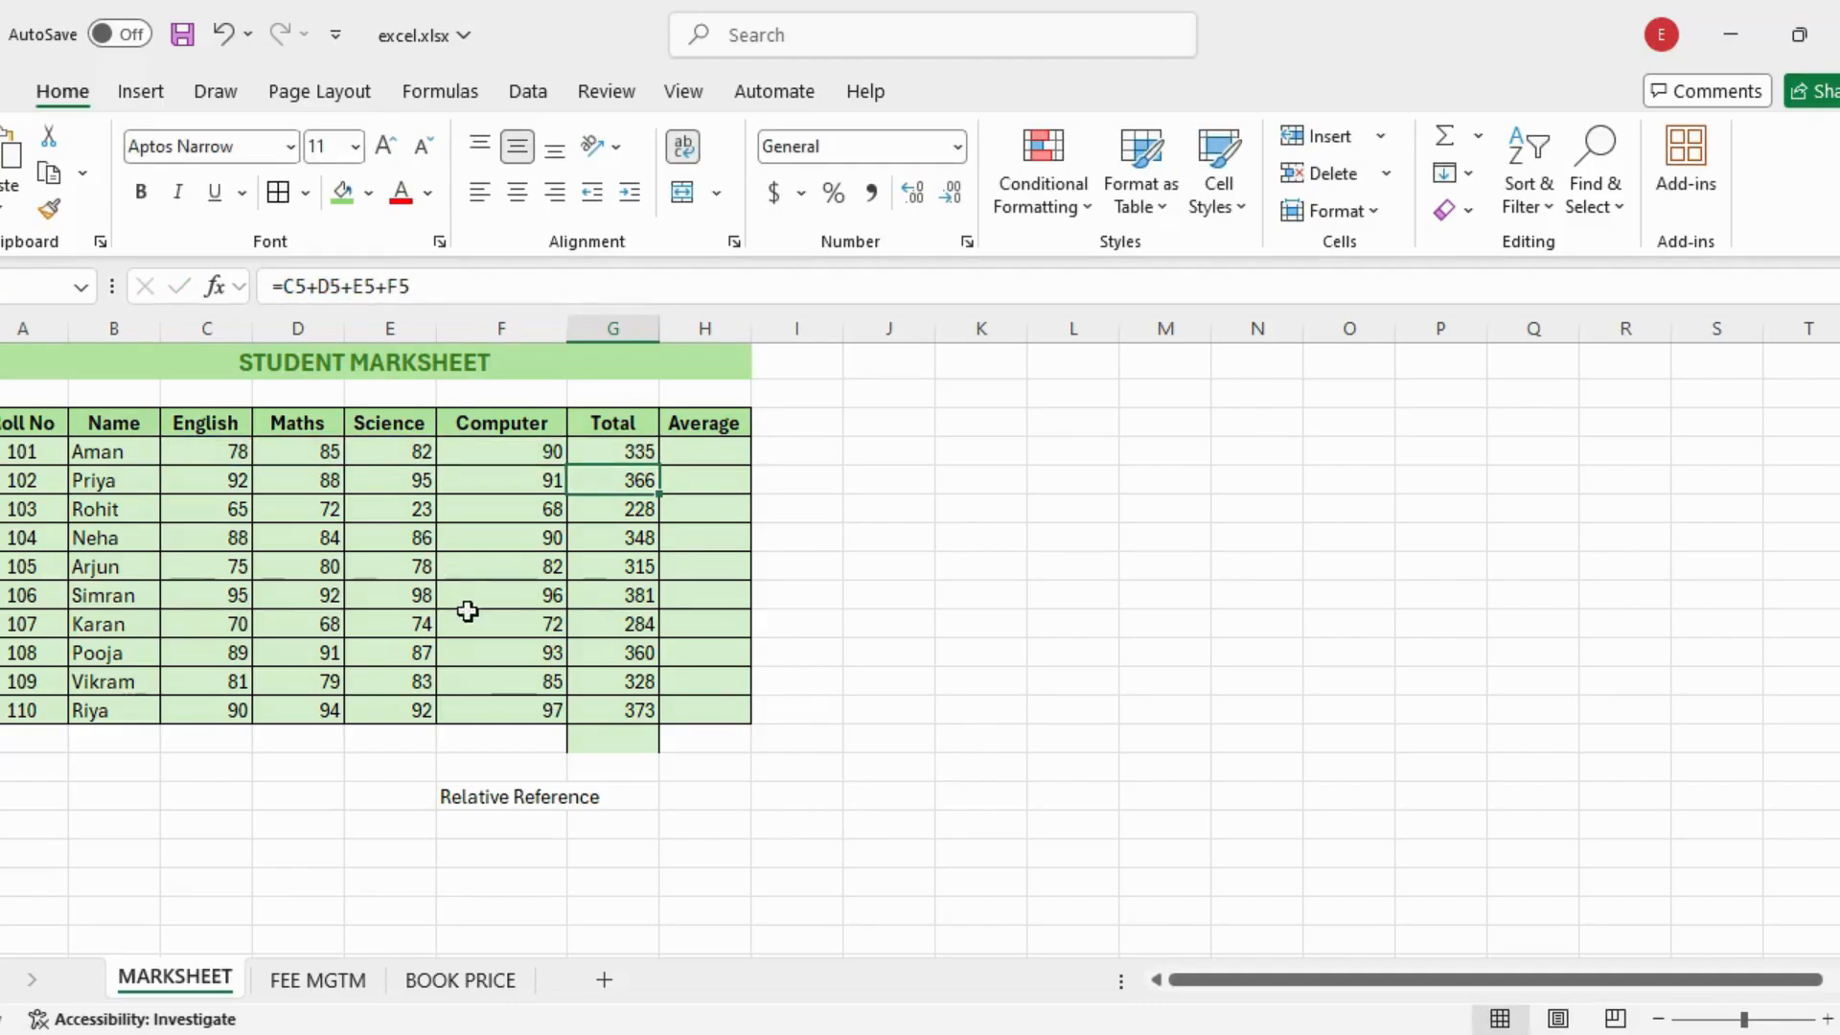
click(487, 788)
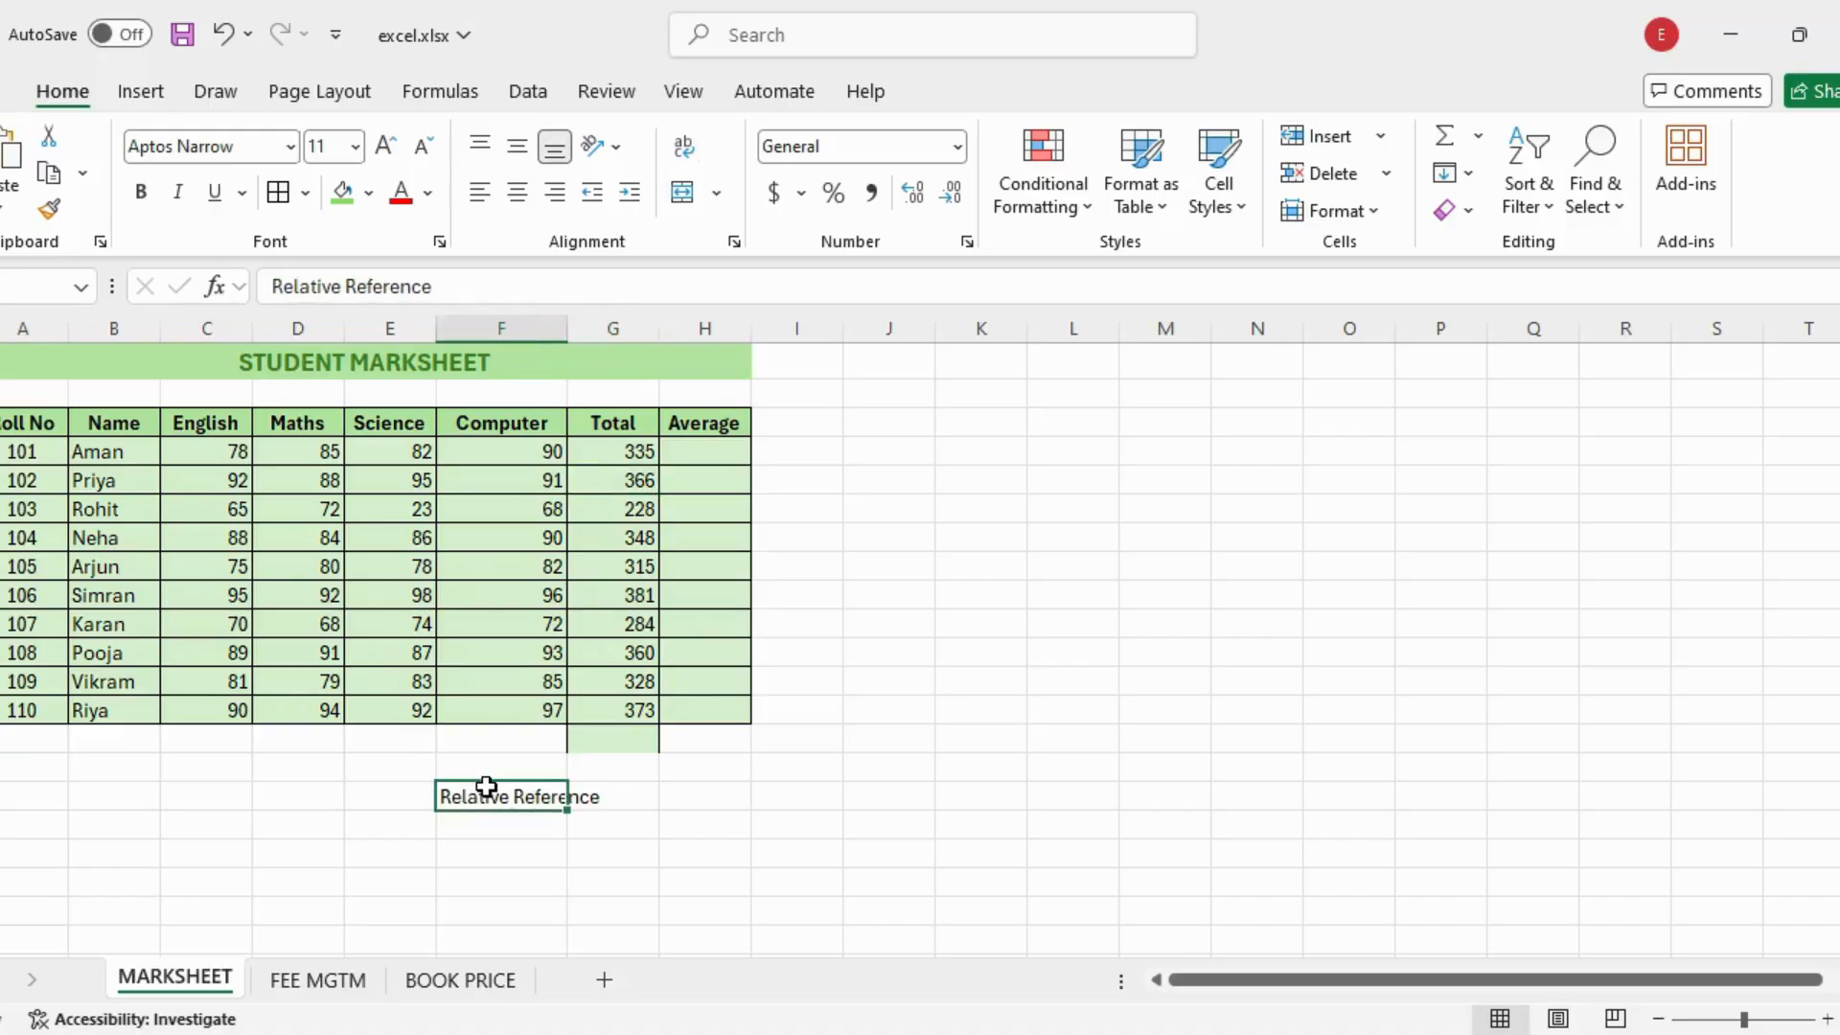
click(607, 801)
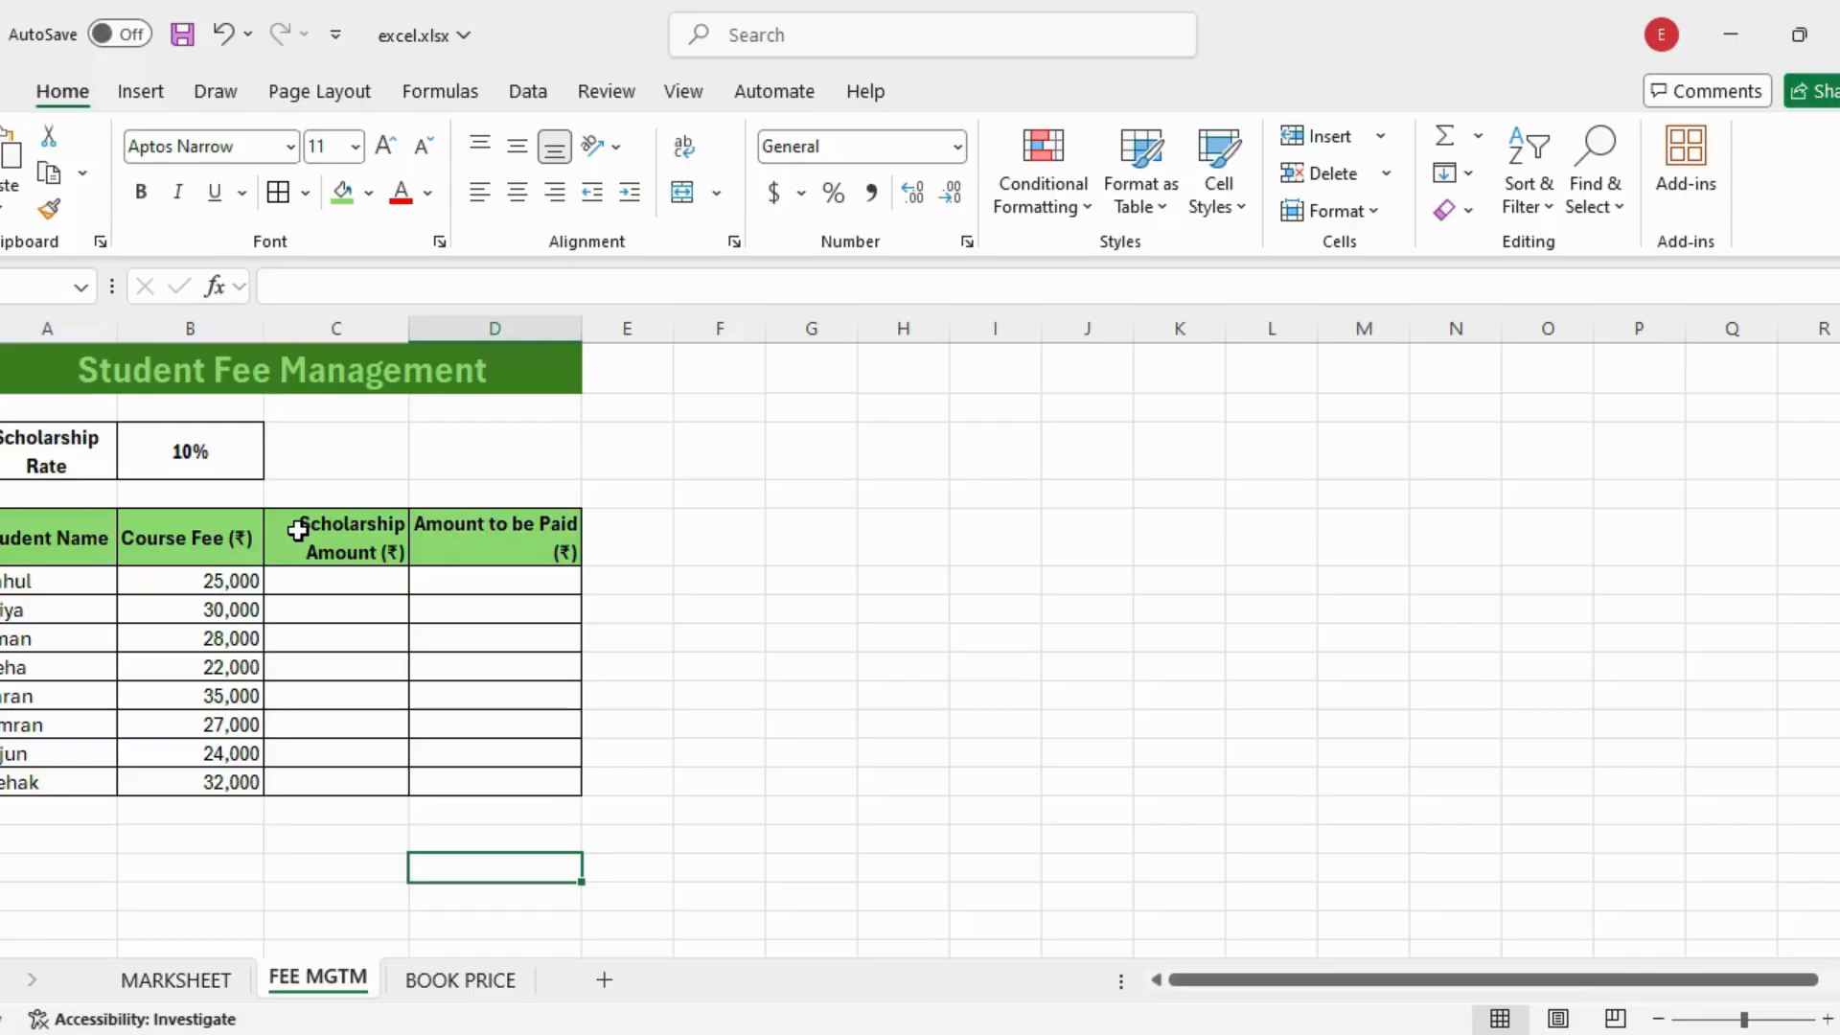
Review the Student Fee Management column headings and the scholarship rate cell B3.
click(30, 534)
click(216, 533)
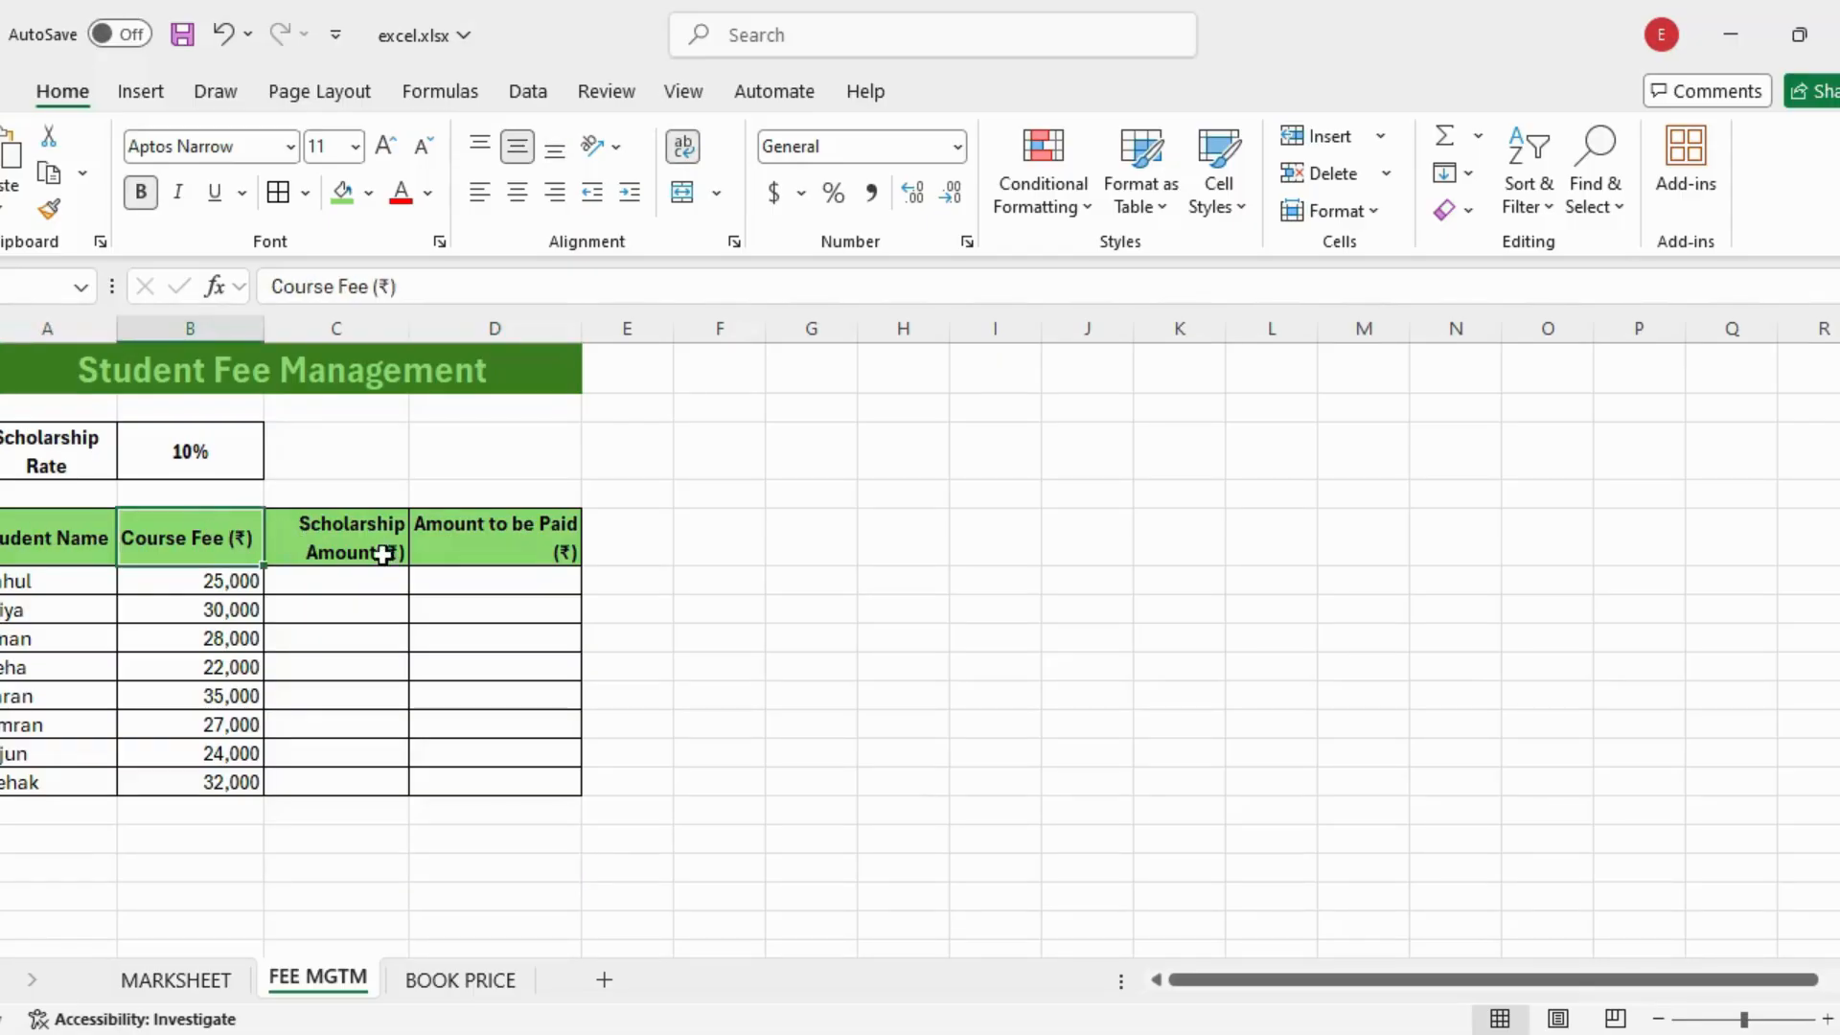
click(379, 532)
click(488, 539)
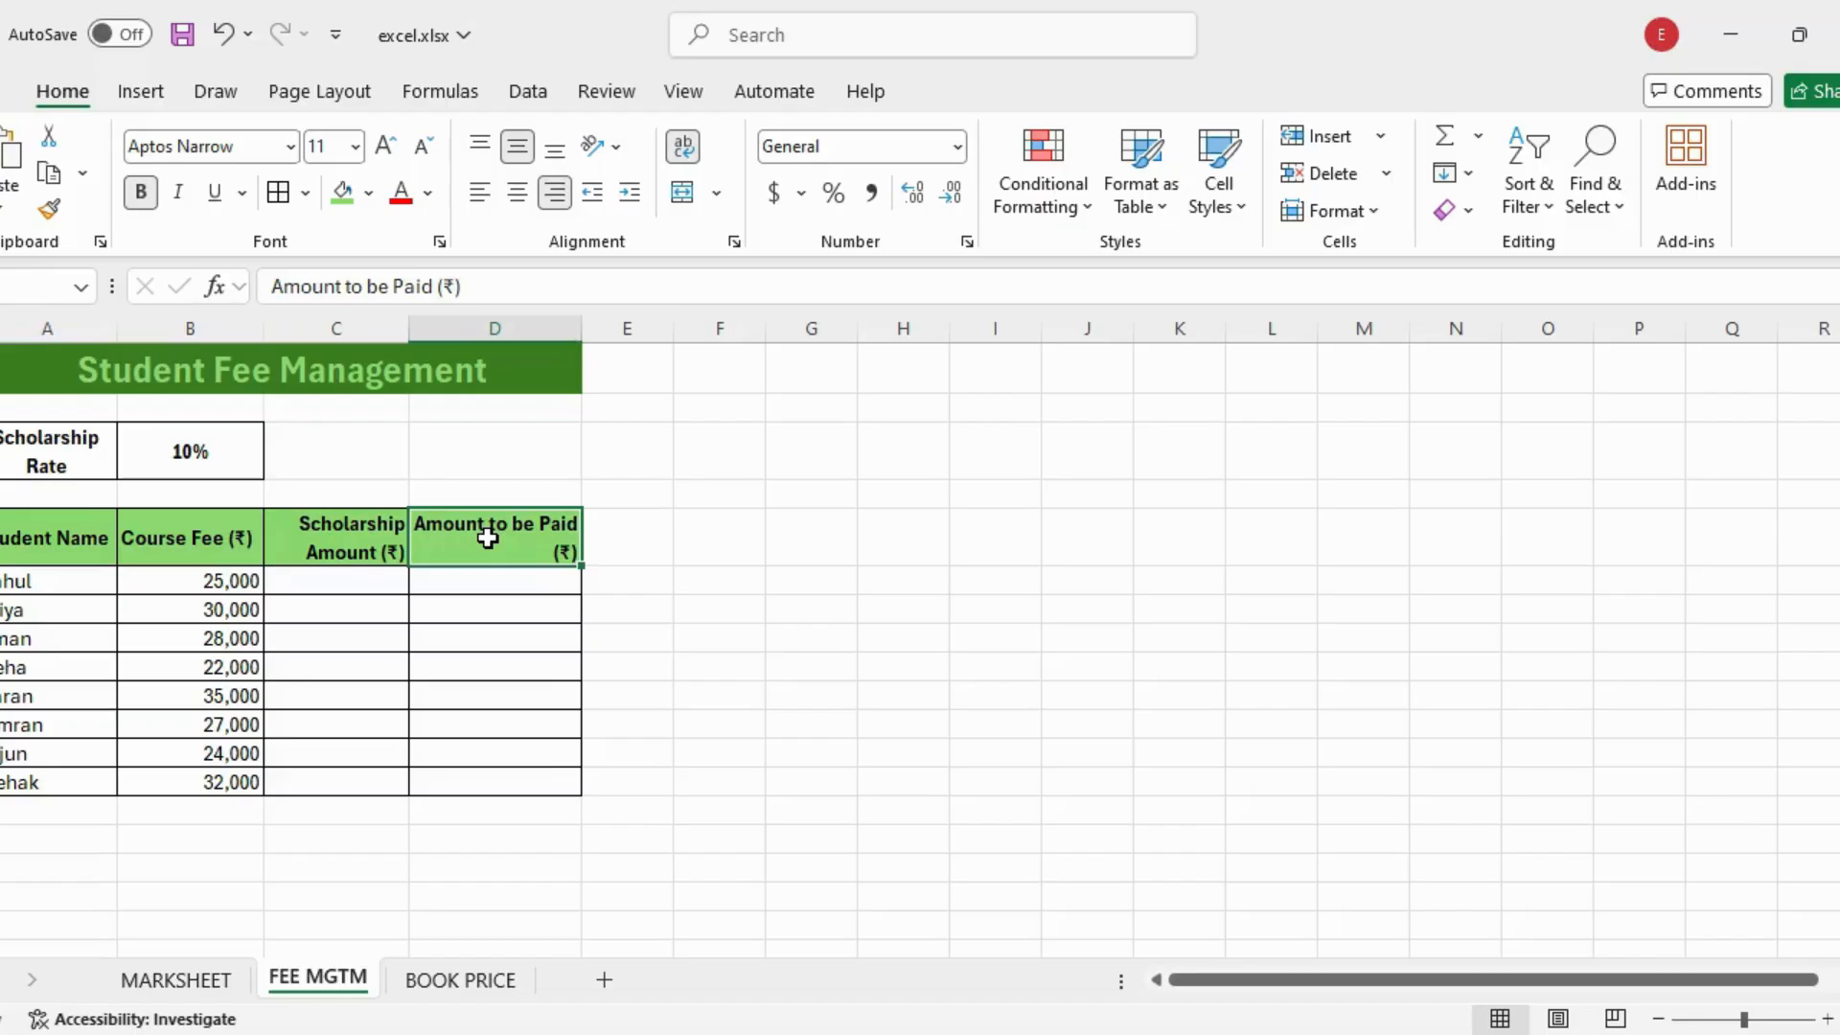
click(202, 450)
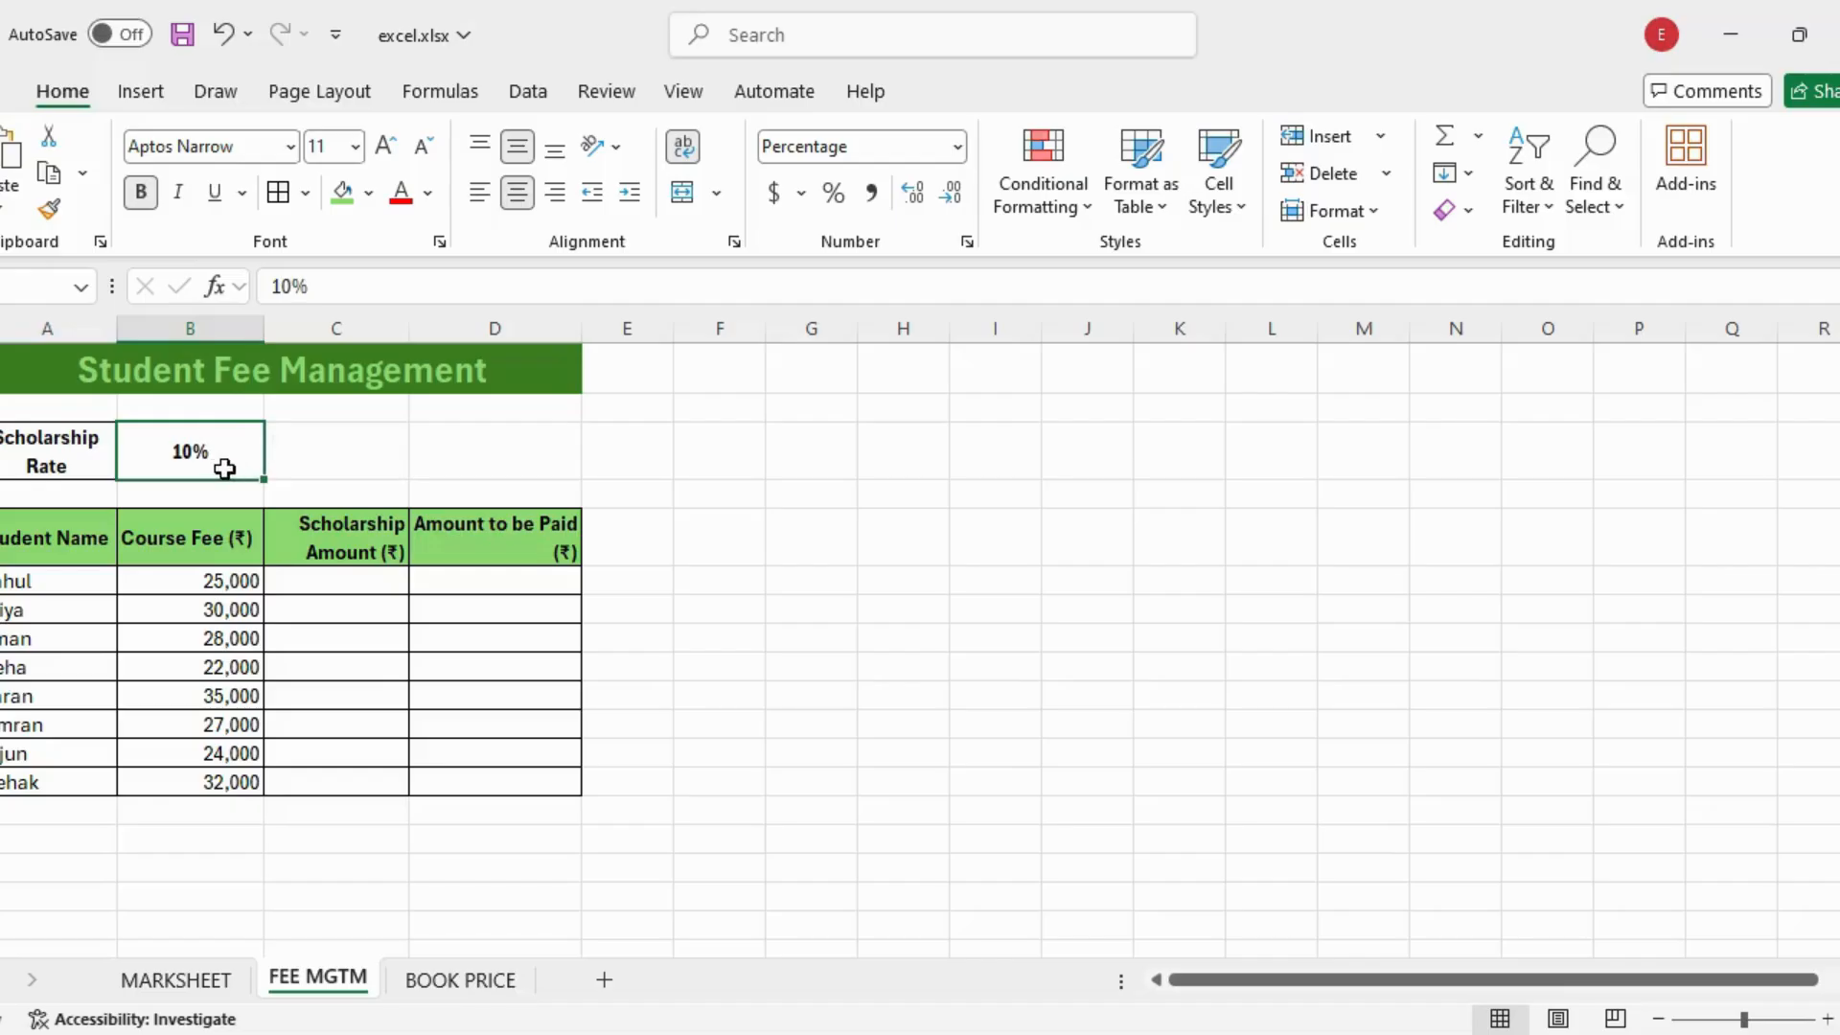
Calculate the first student's scholarship amount in C6 with =B6*B3 and fill the formula down to C13.
click(345, 580)
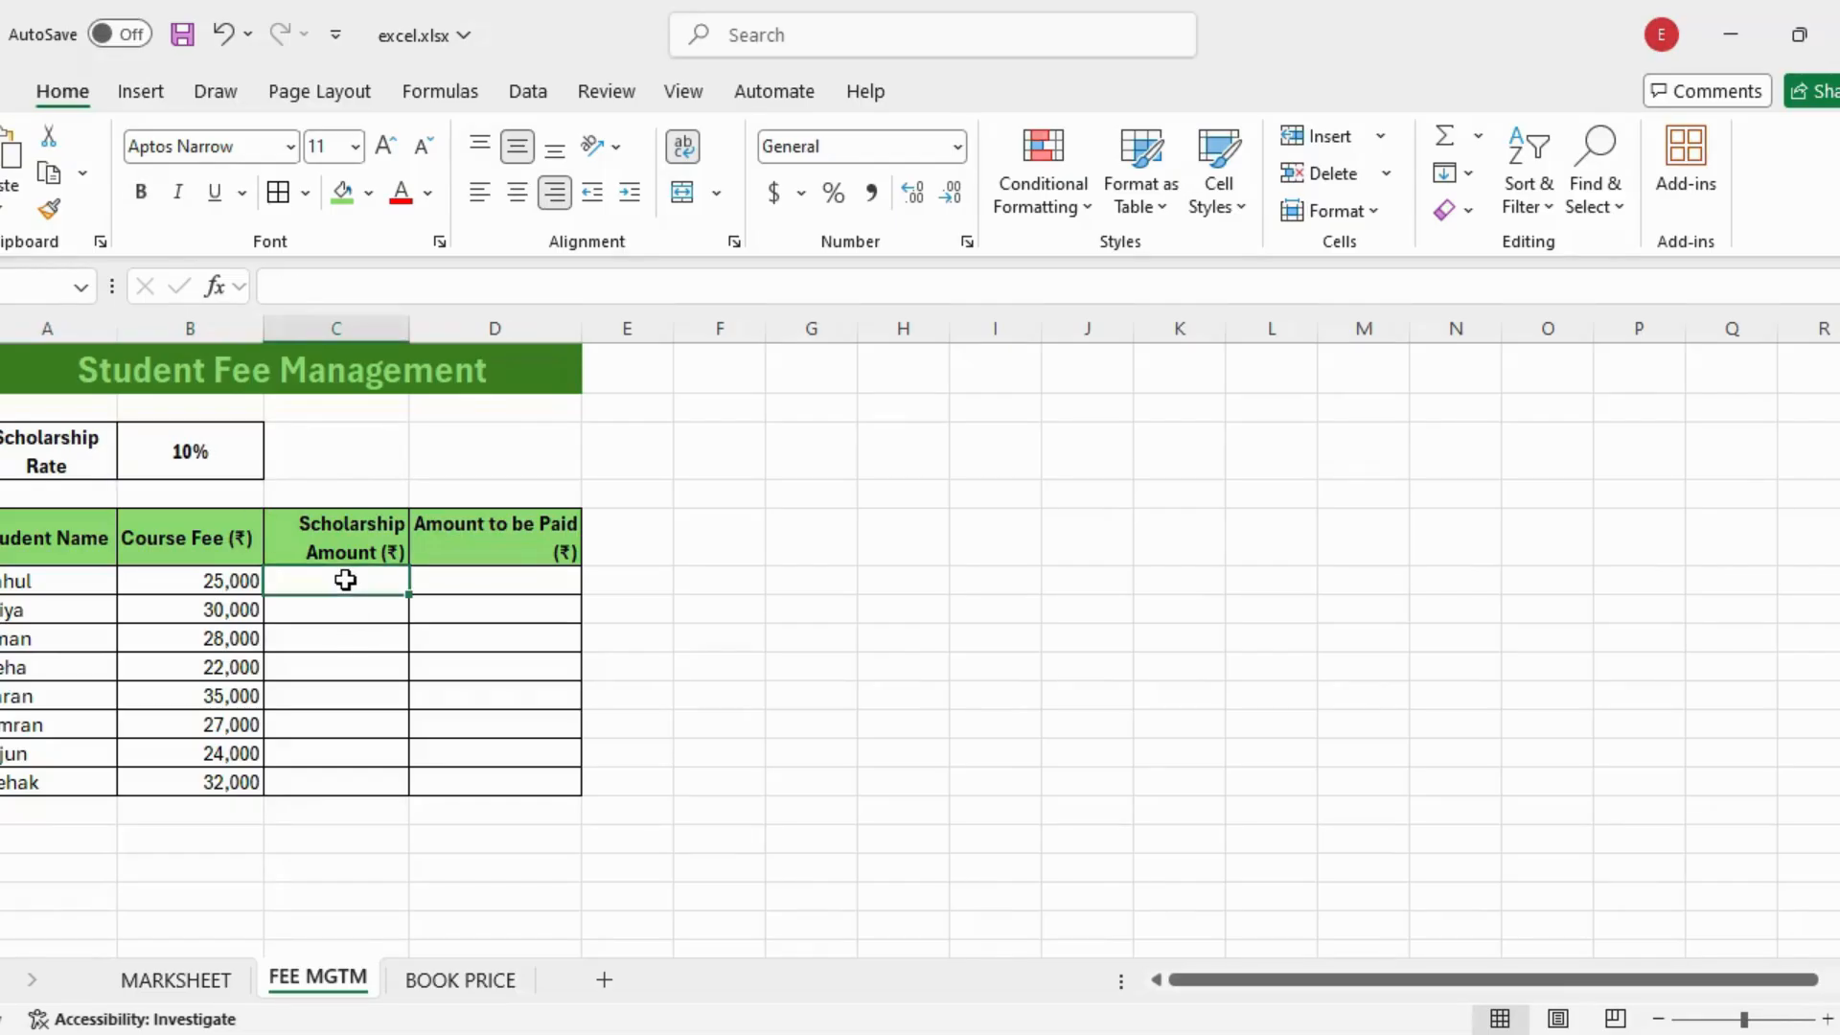
text(=)
click(232, 582)
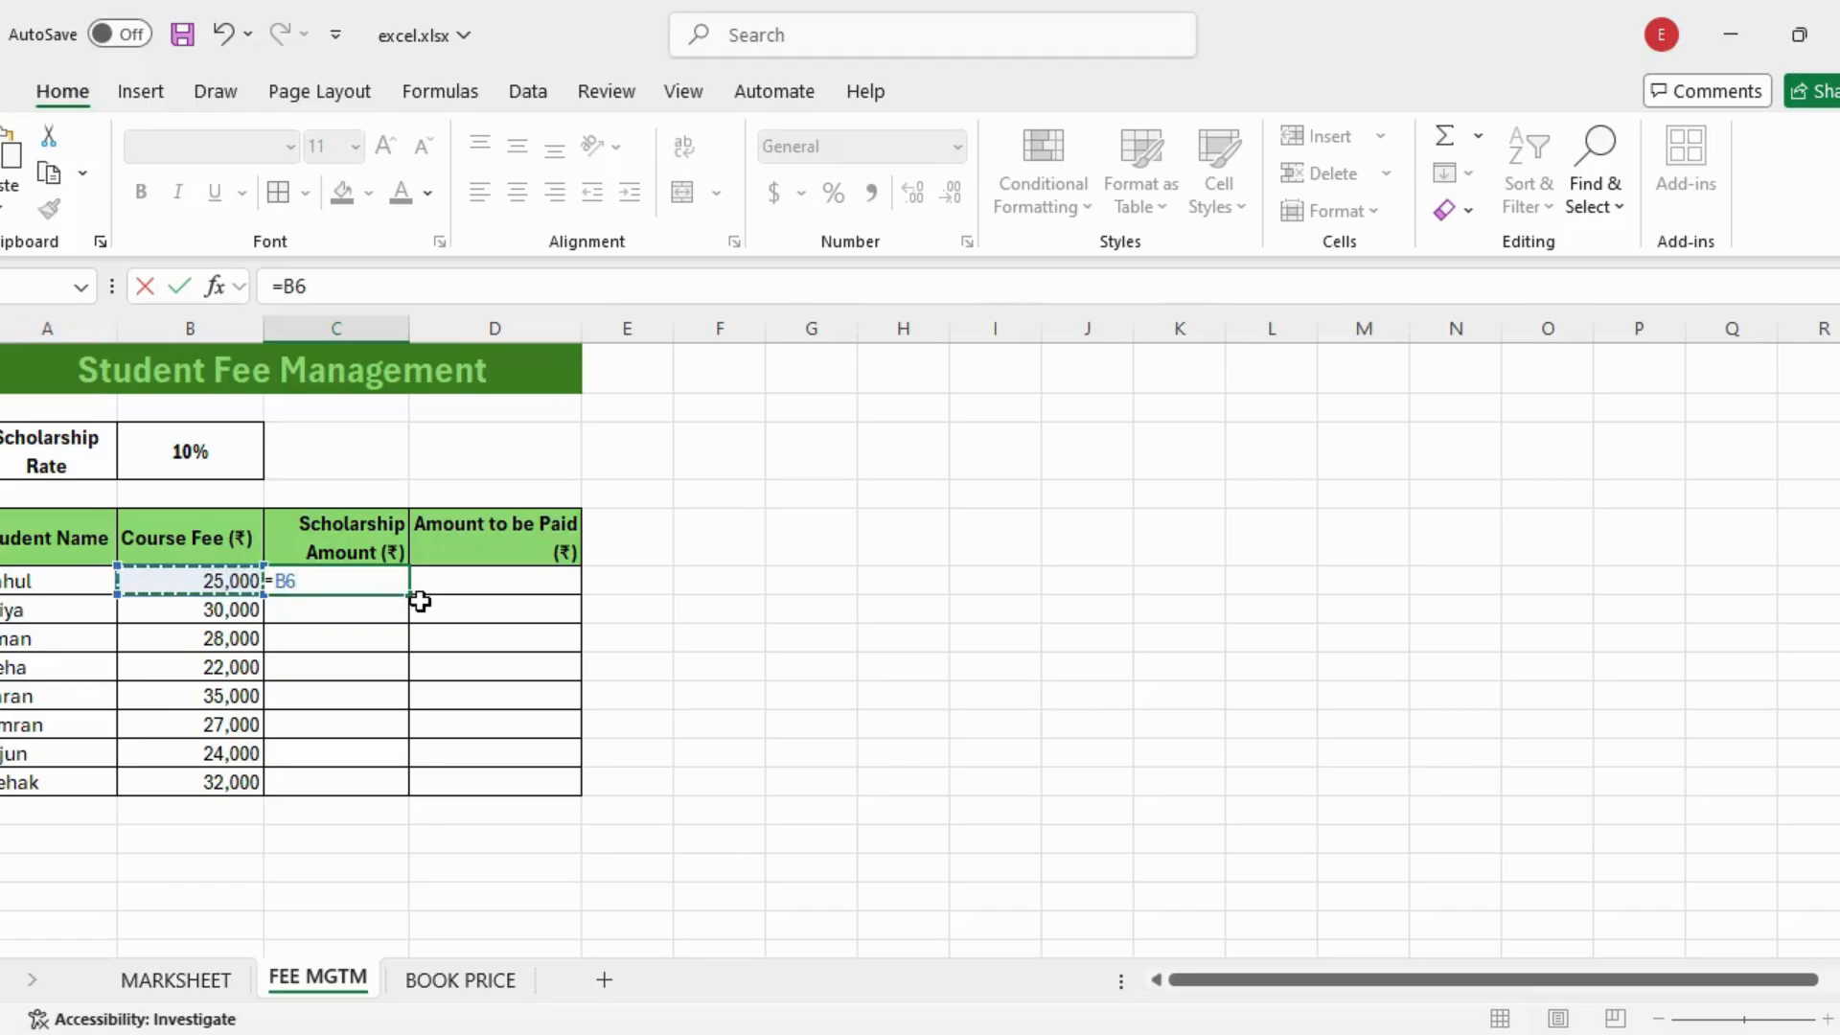
text(*)
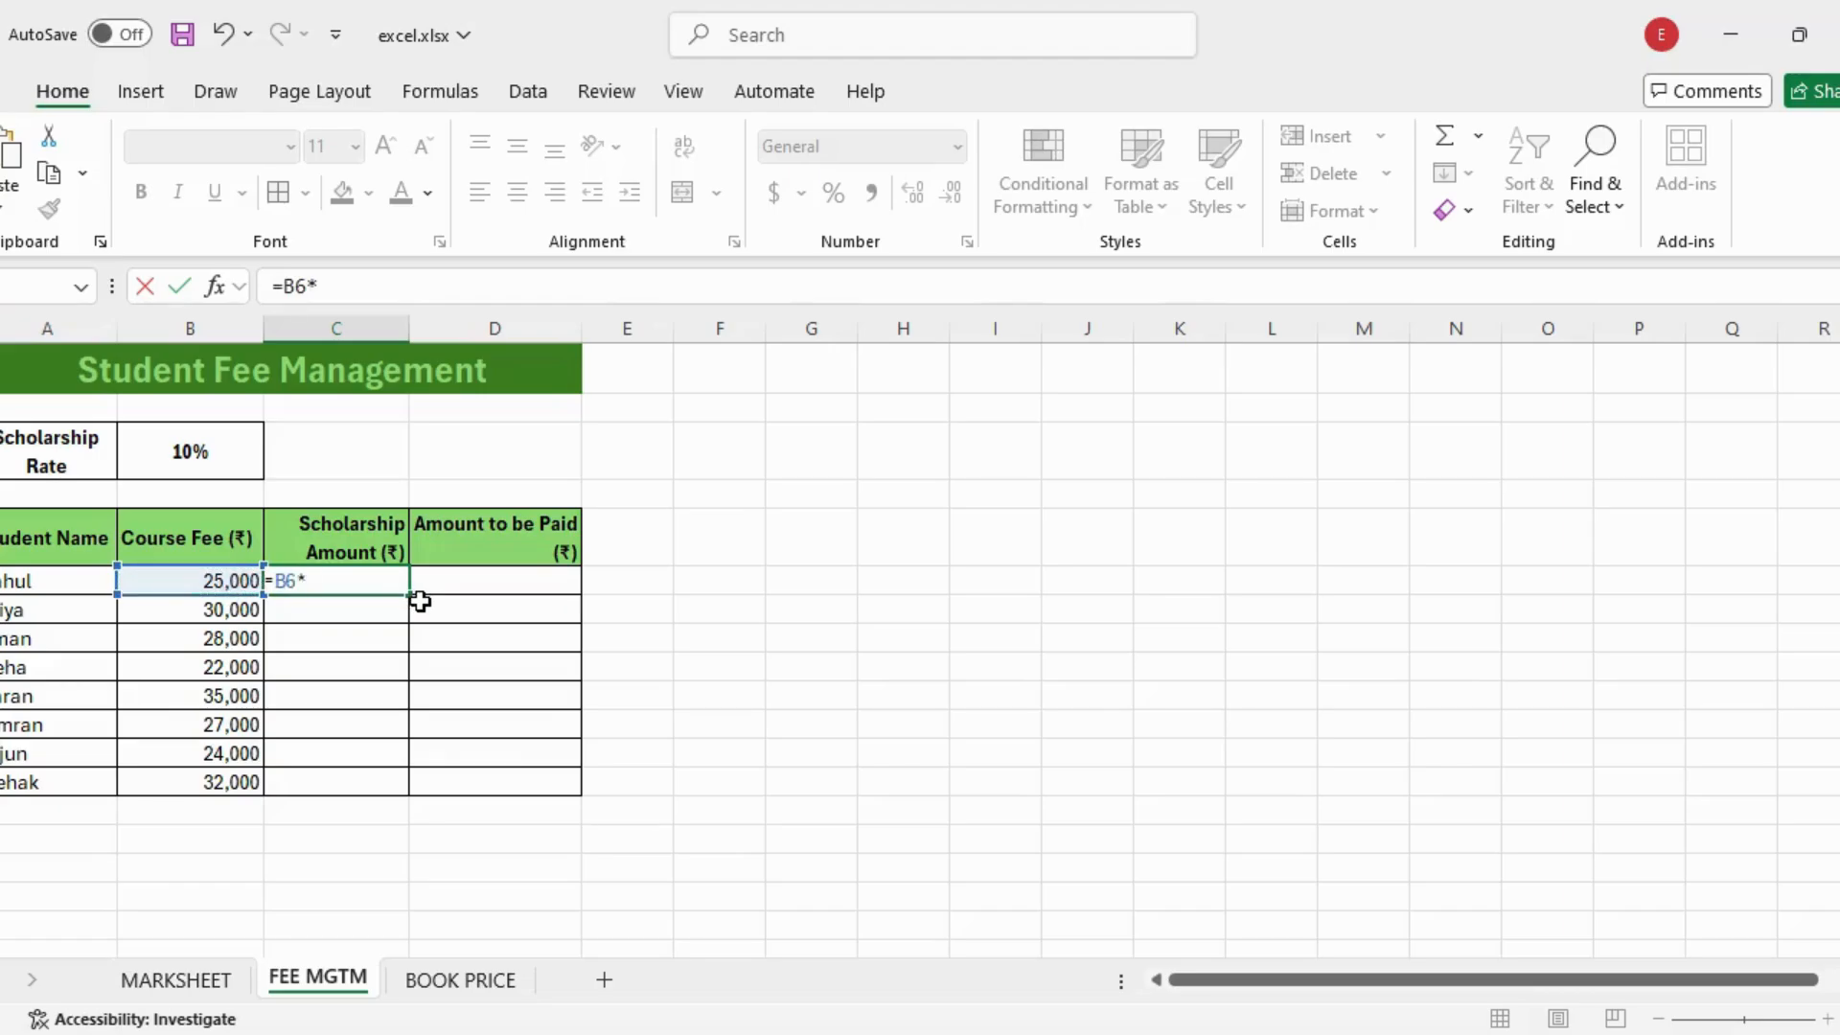
click(206, 441)
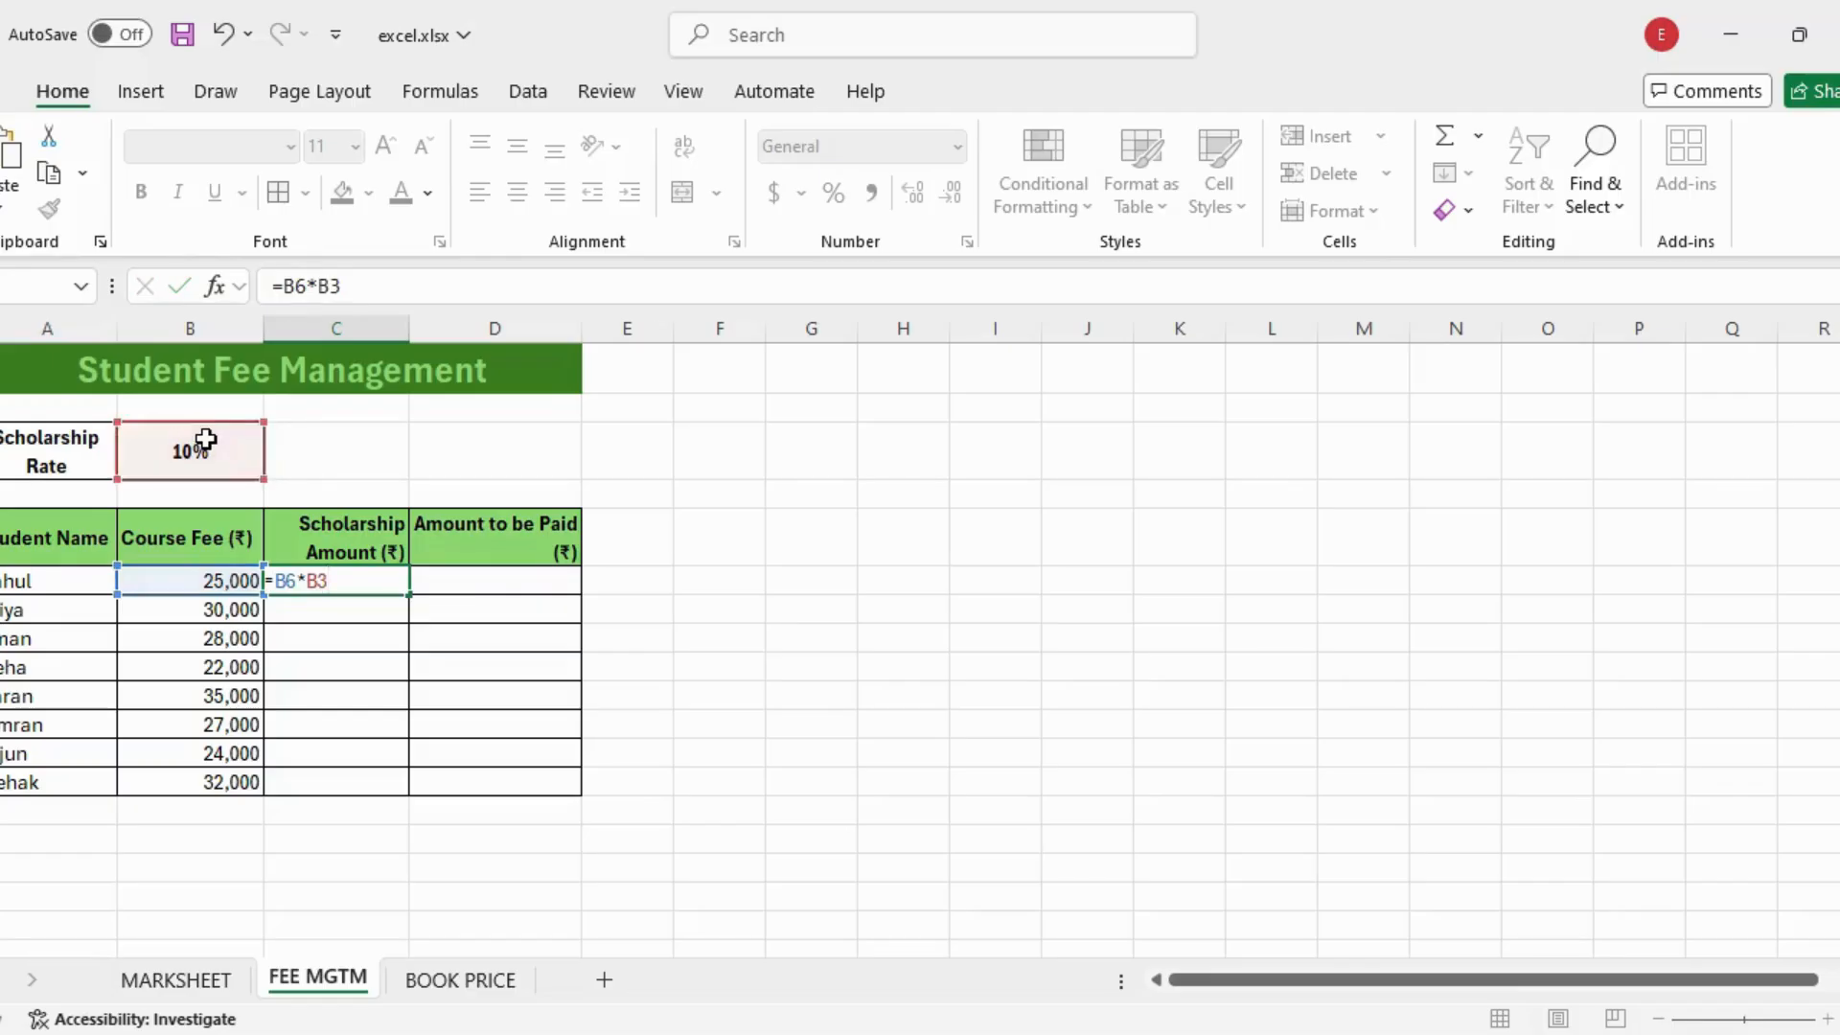
key(Return)
click(374, 580)
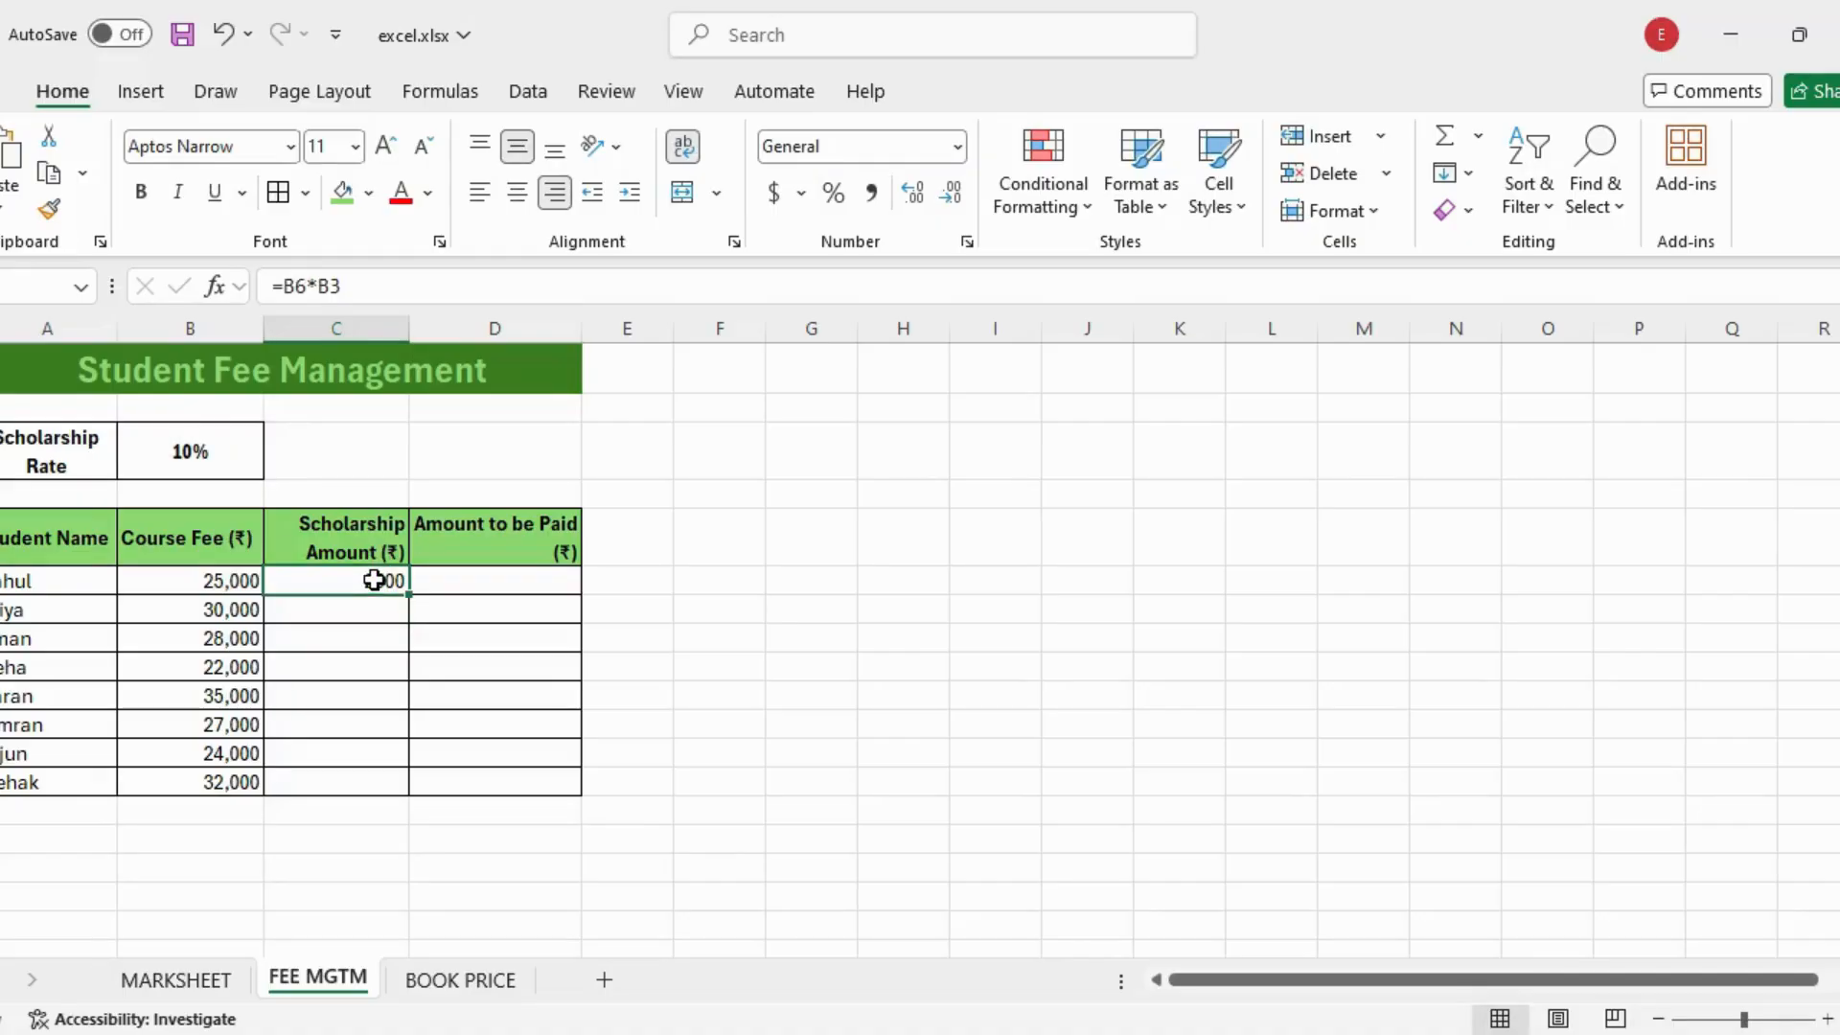
drag(407, 596, 413, 796)
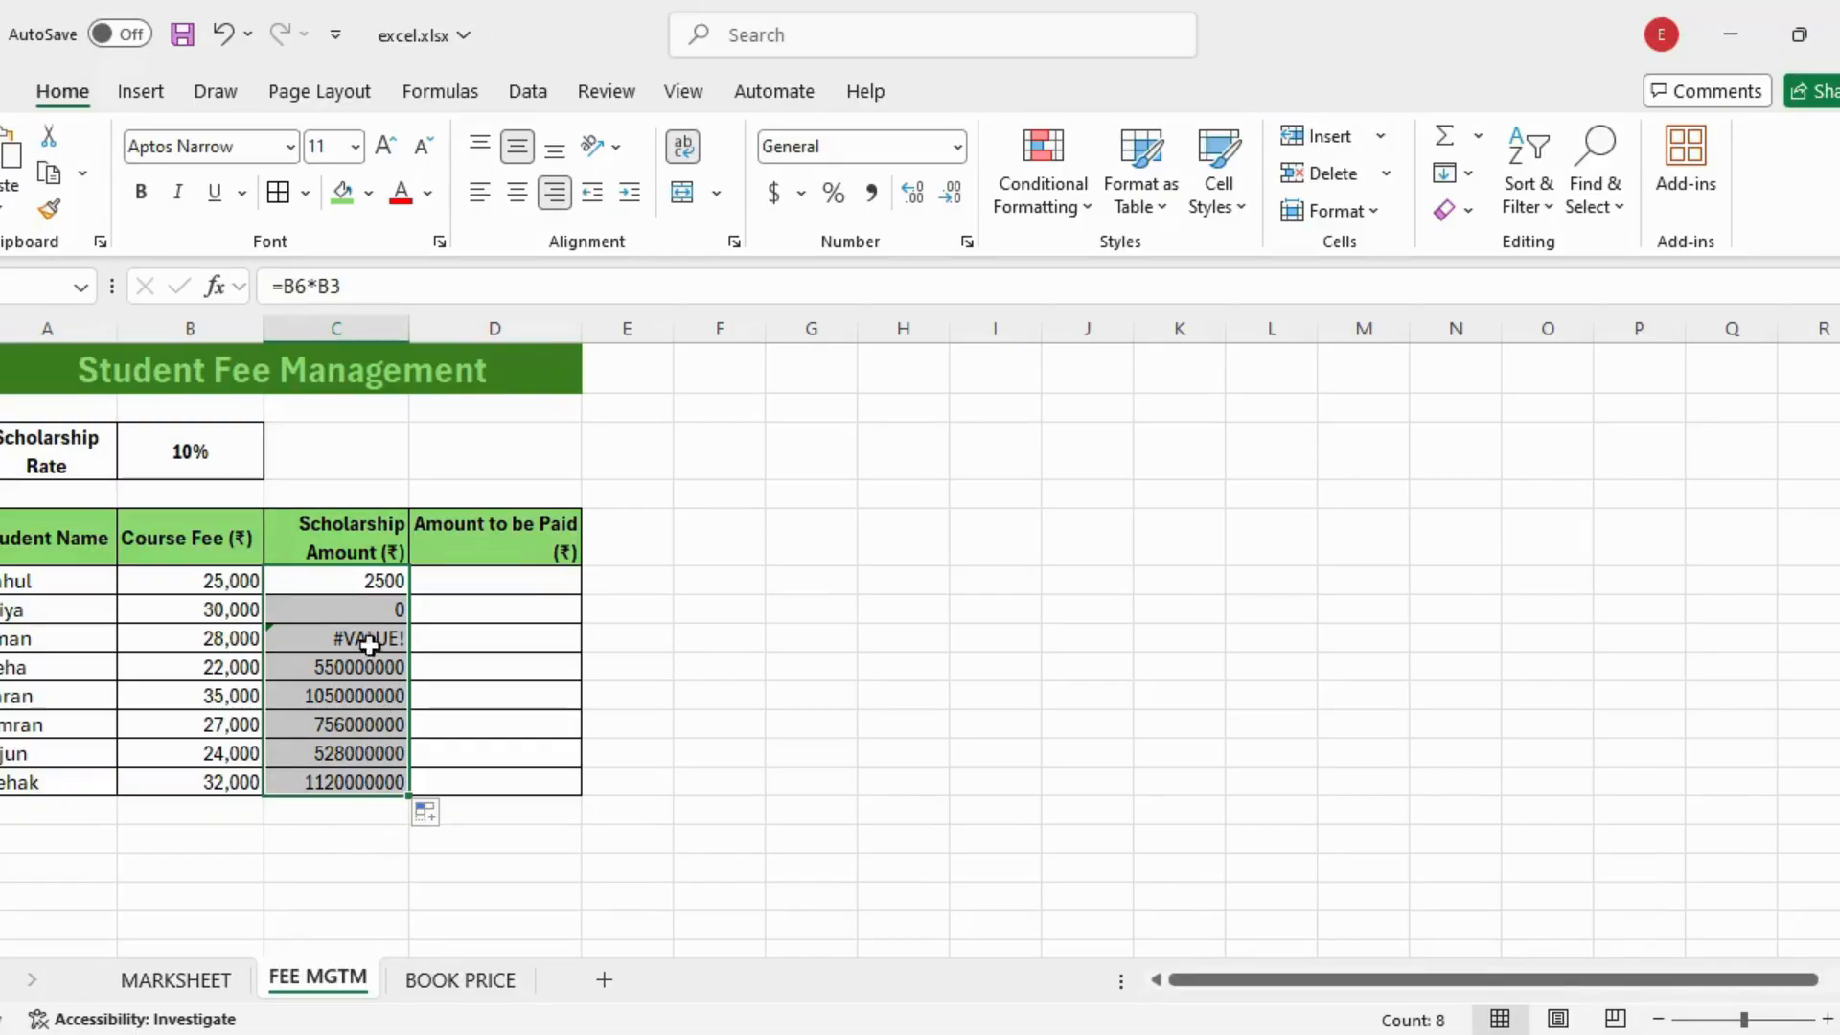
Examine the copied scholarship formulas in C6, C7 and C8 and the cells each one references.
click(384, 582)
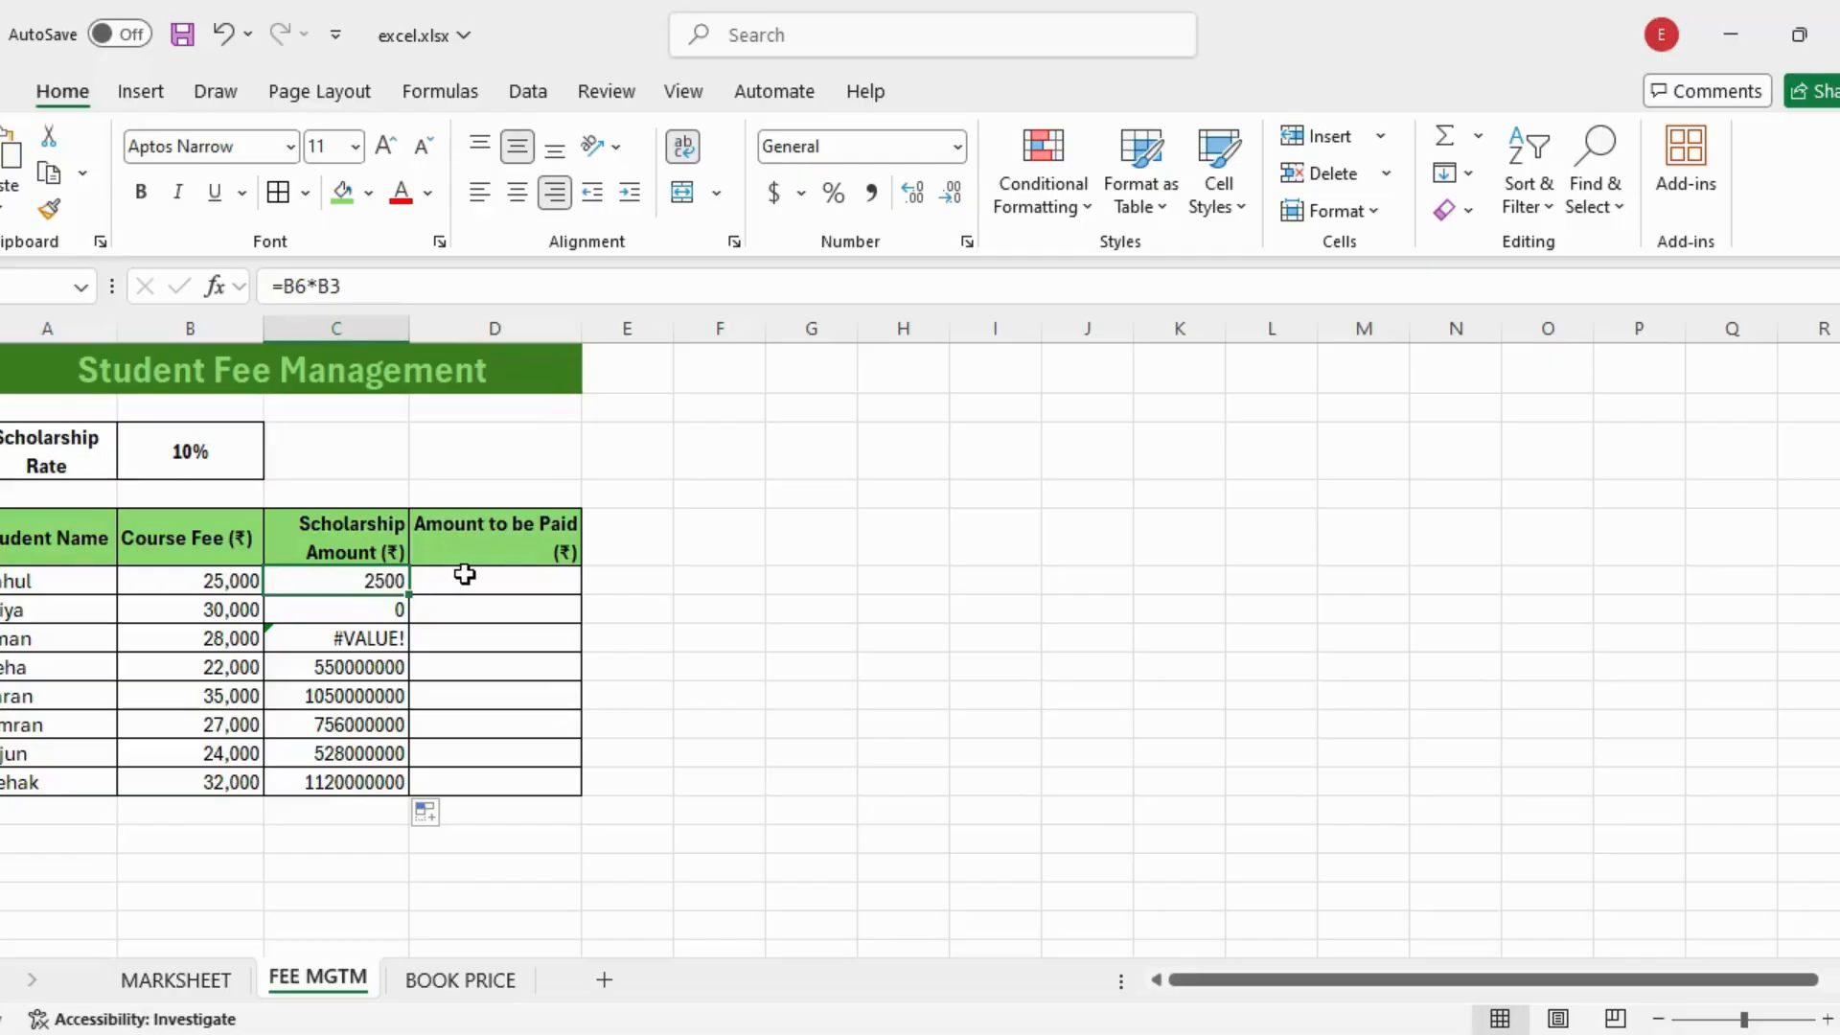
drag(383, 609, 382, 783)
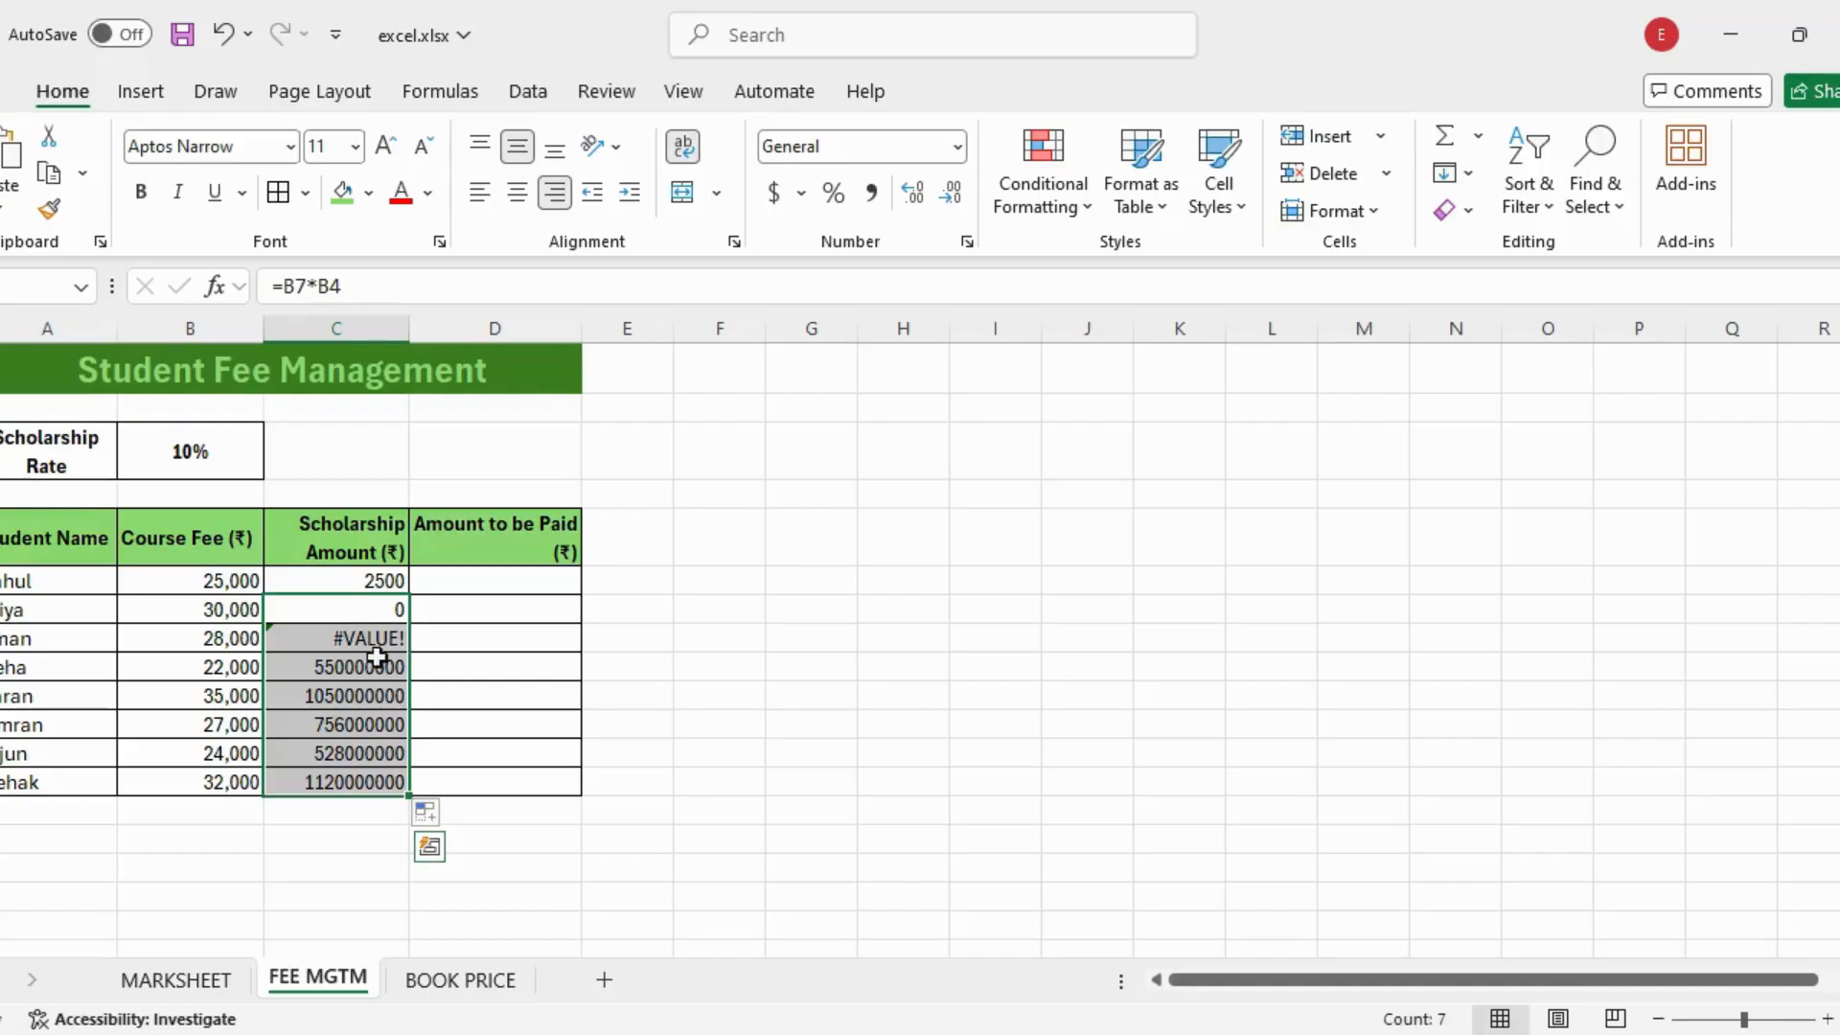
click(317, 615)
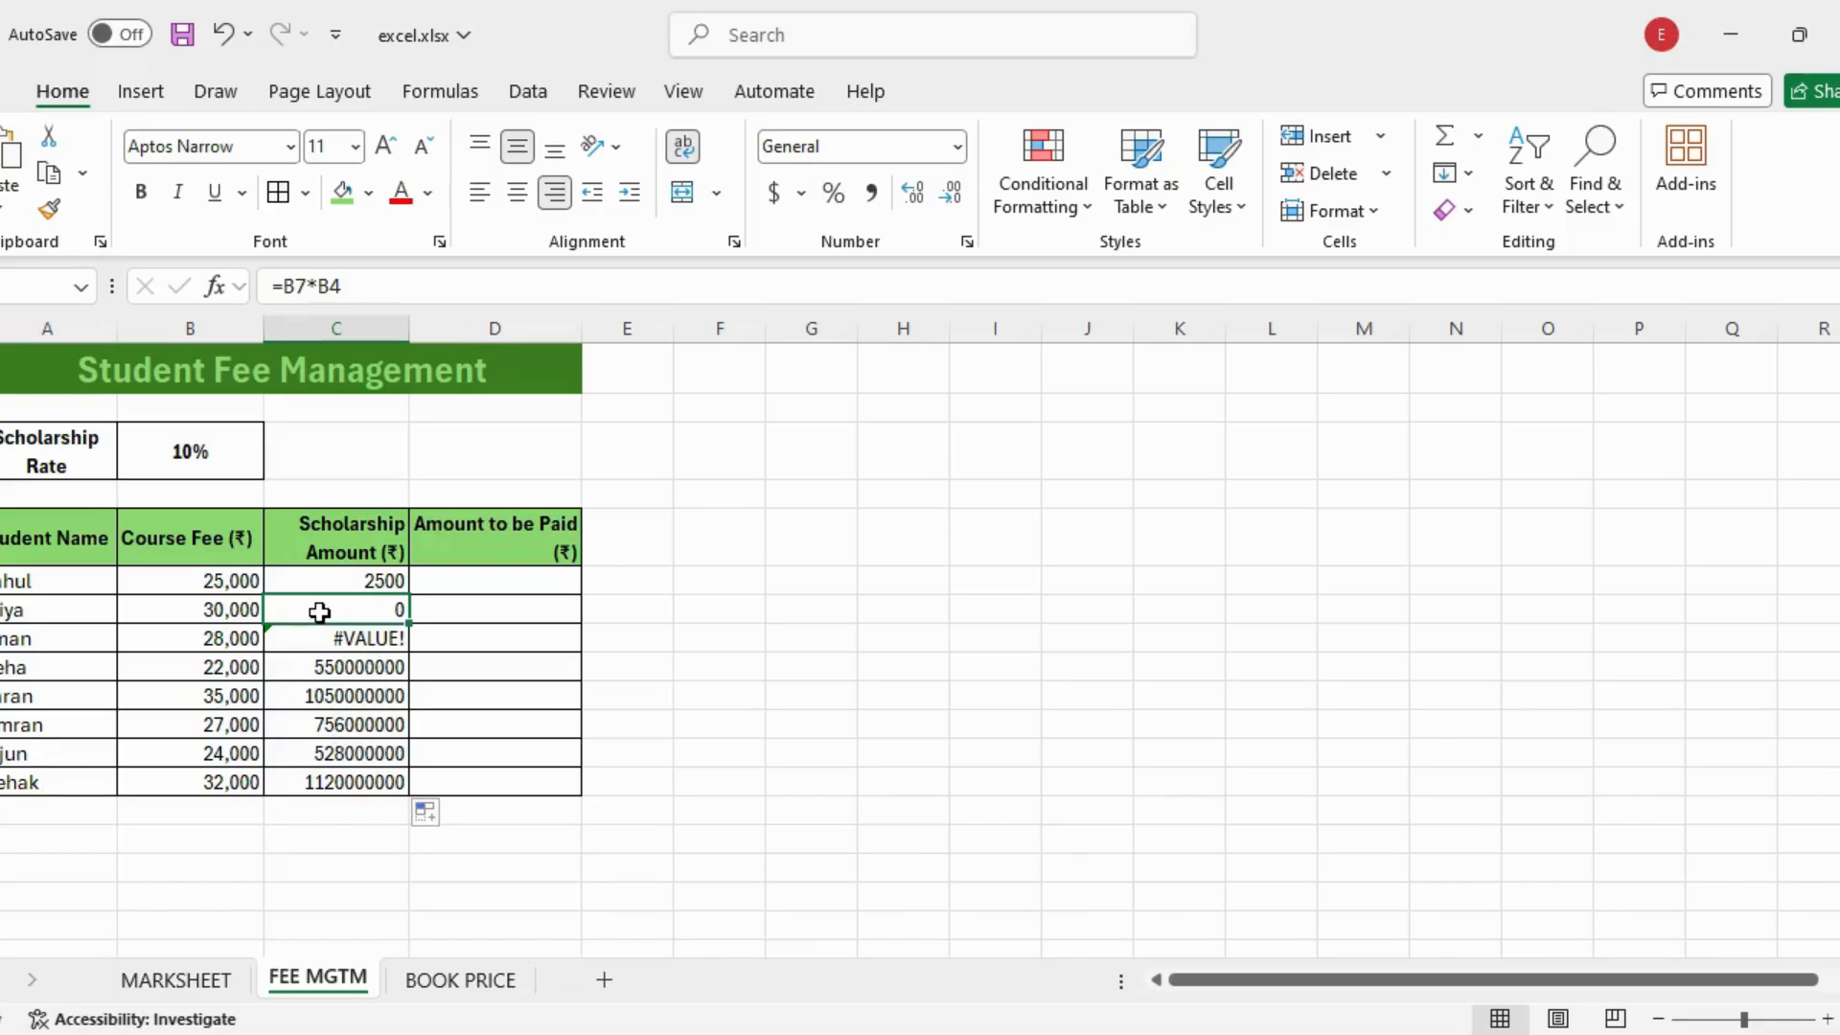
double_click(317, 613)
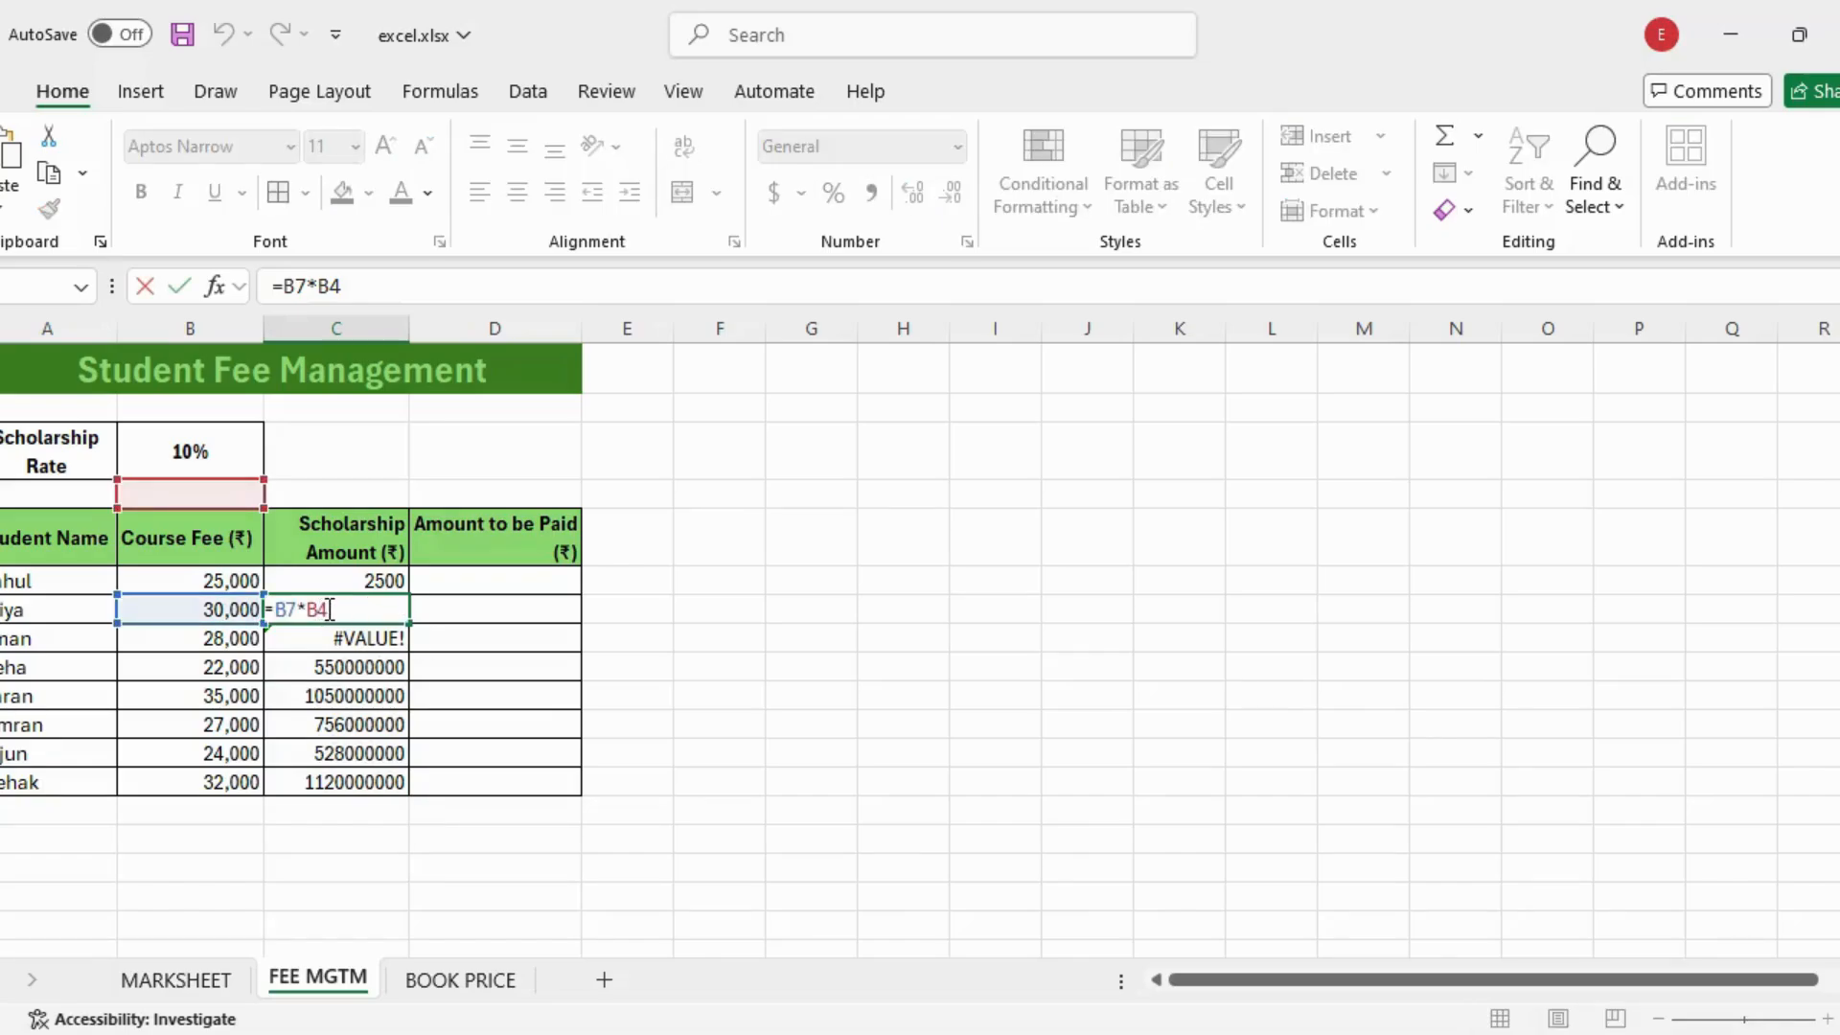
click(343, 610)
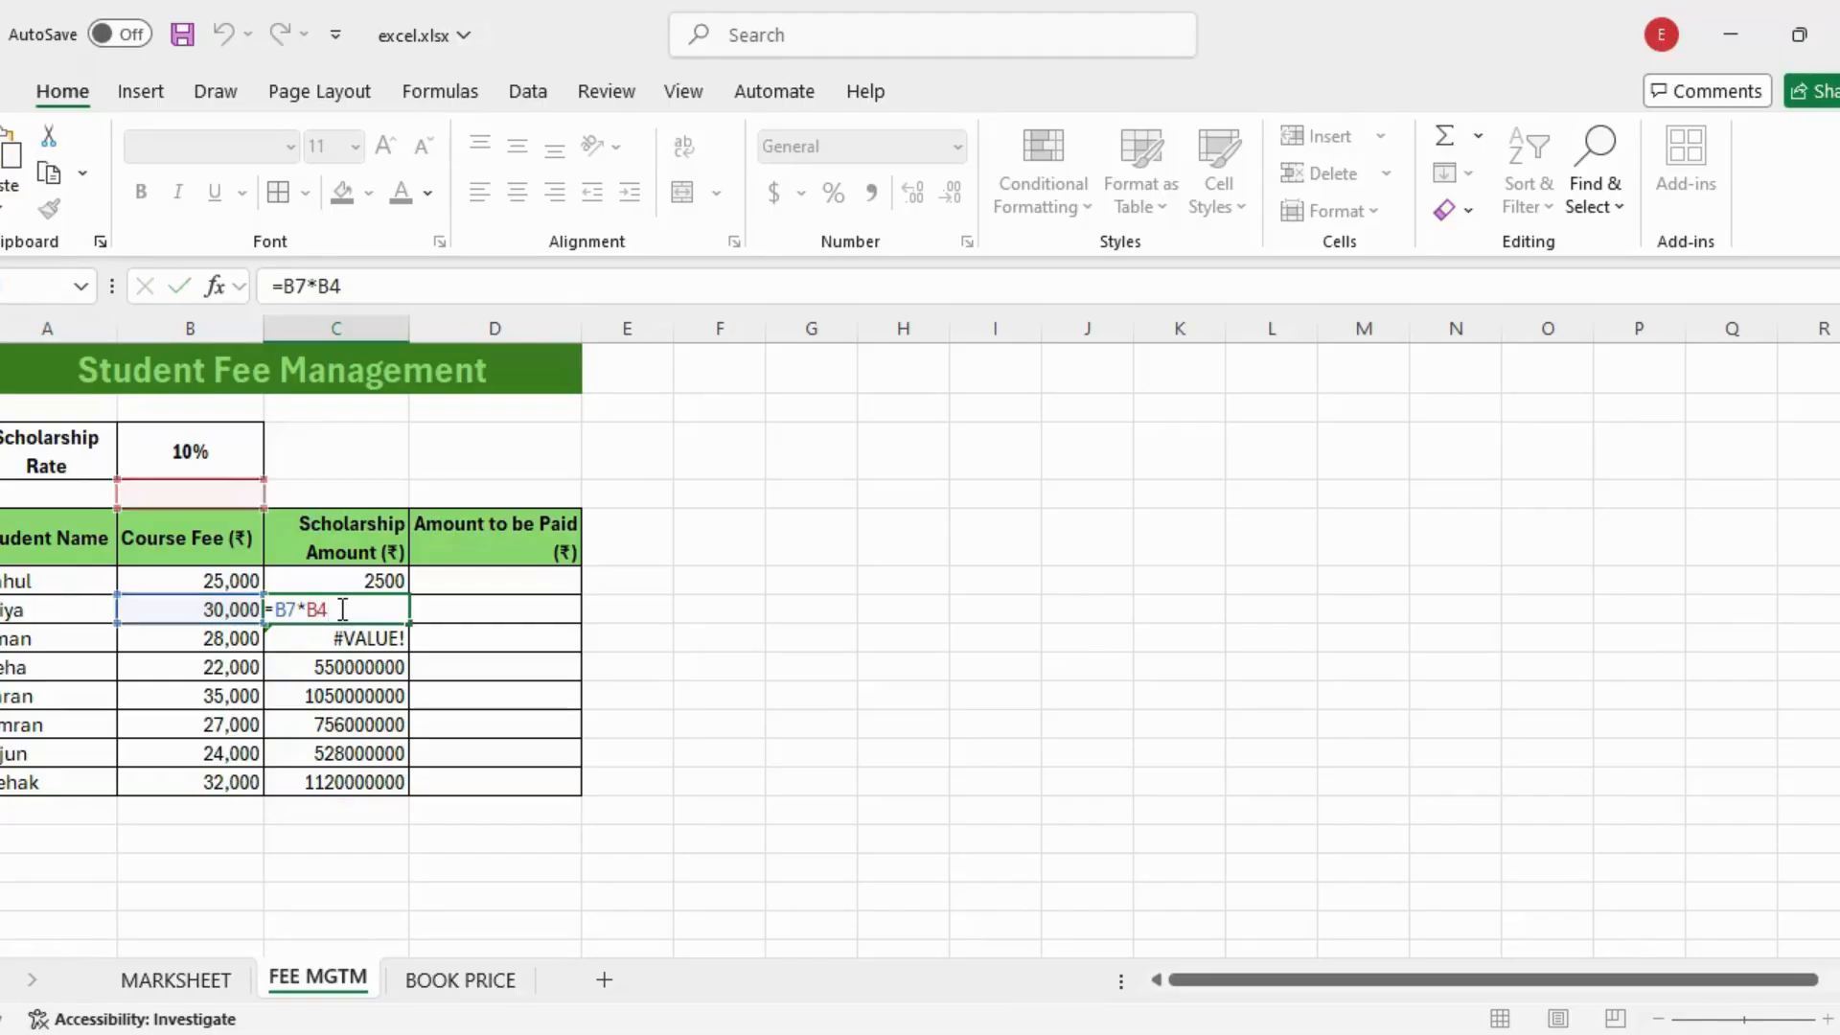
key(Return)
double_click(343, 653)
double_click(344, 642)
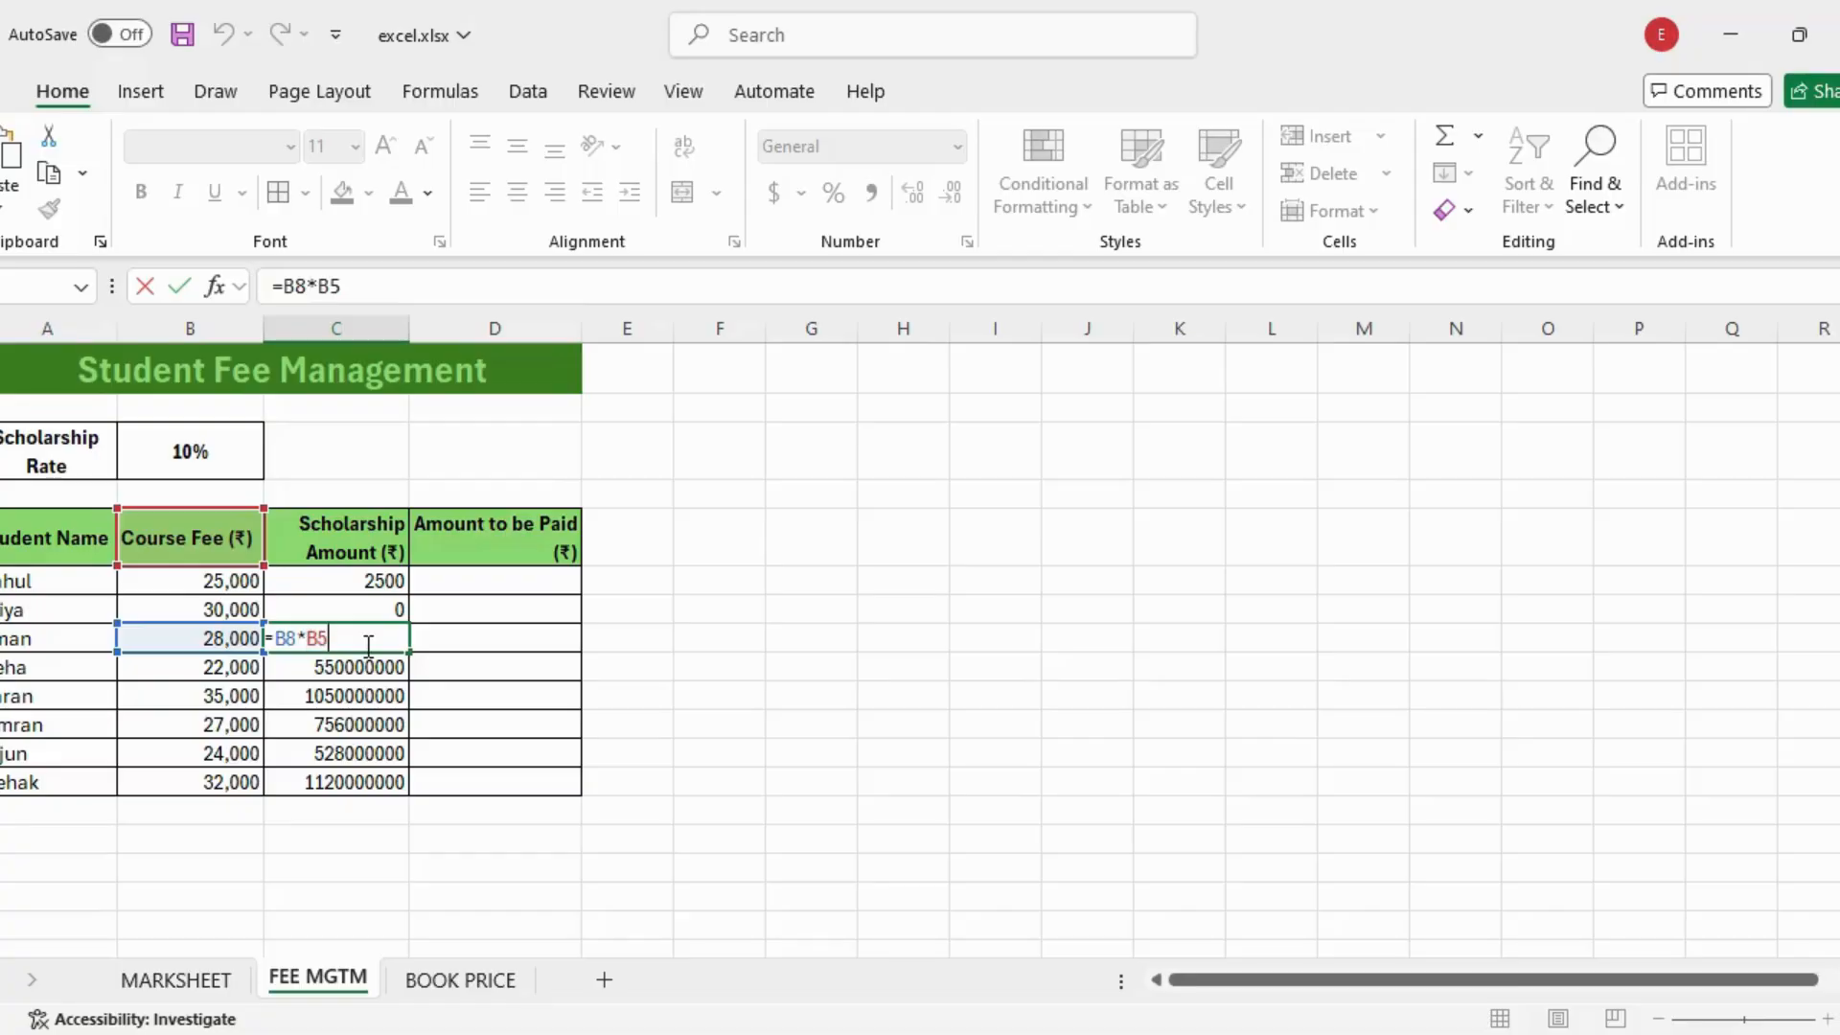
key(Return)
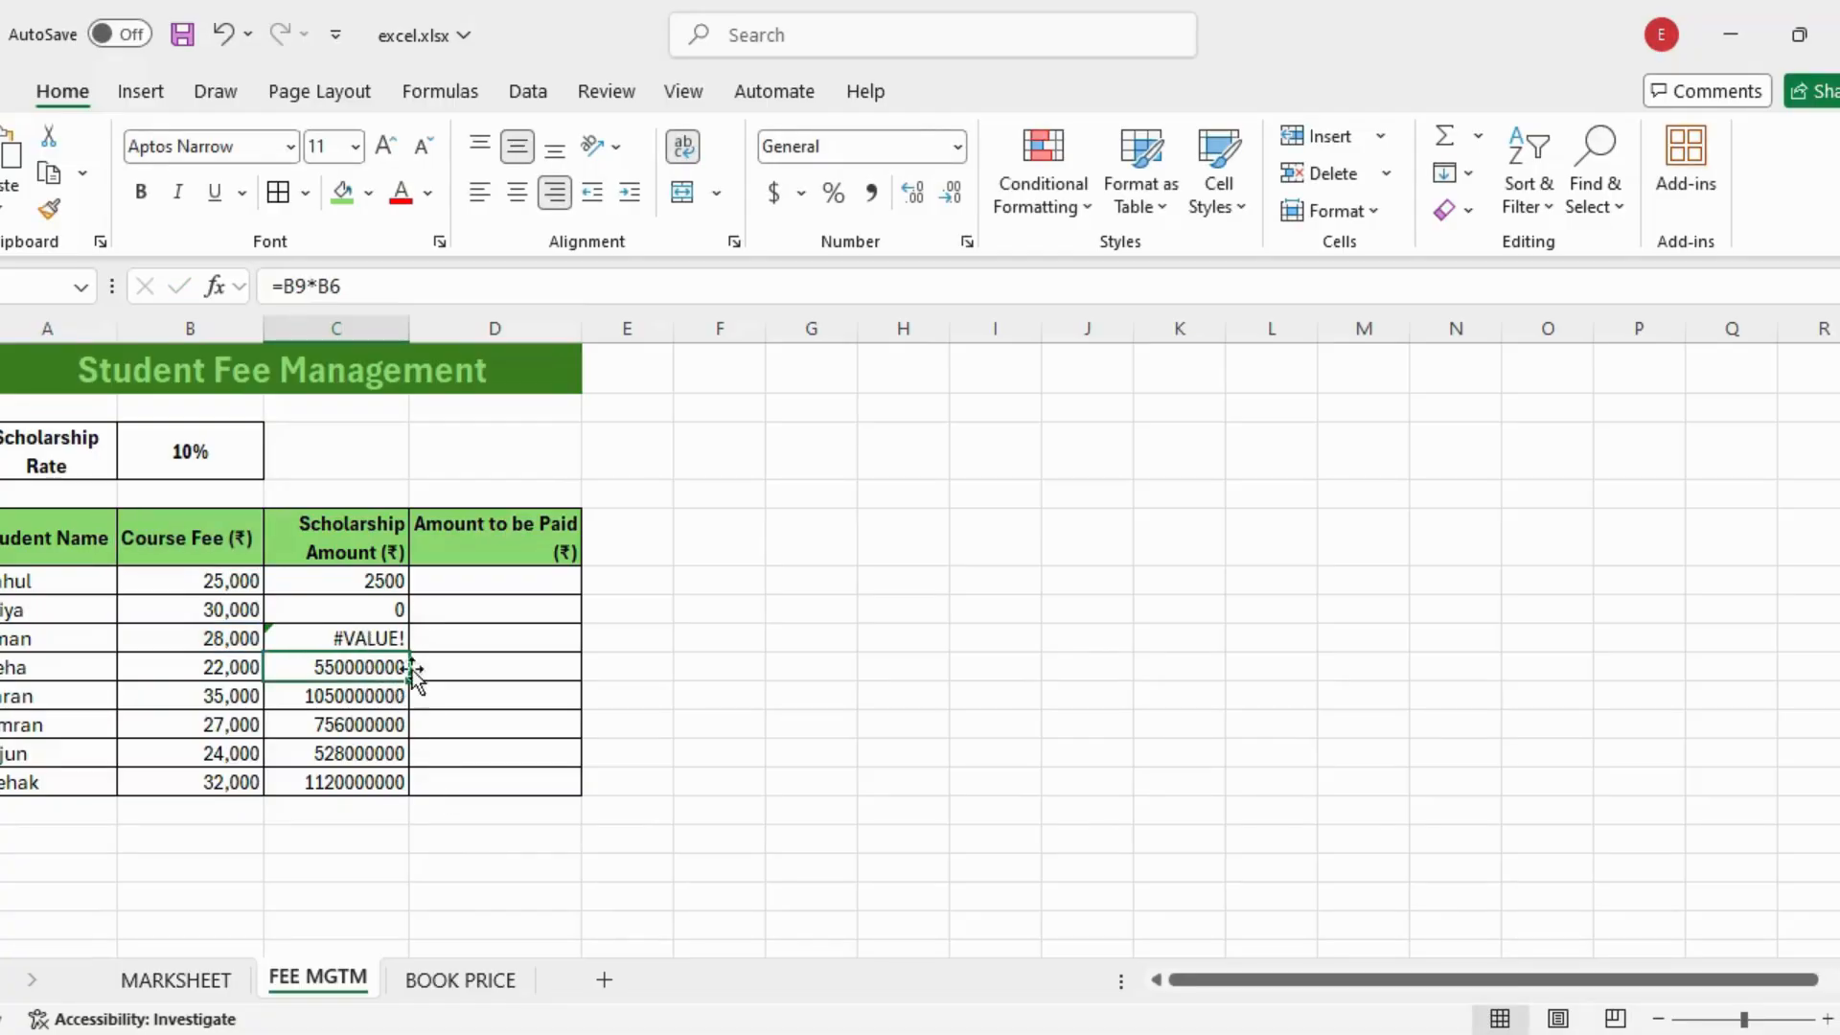
Examine the scholarship formula in C10 and compare its references with the fixed rate cell B3.
drag(357, 609, 364, 752)
click(345, 700)
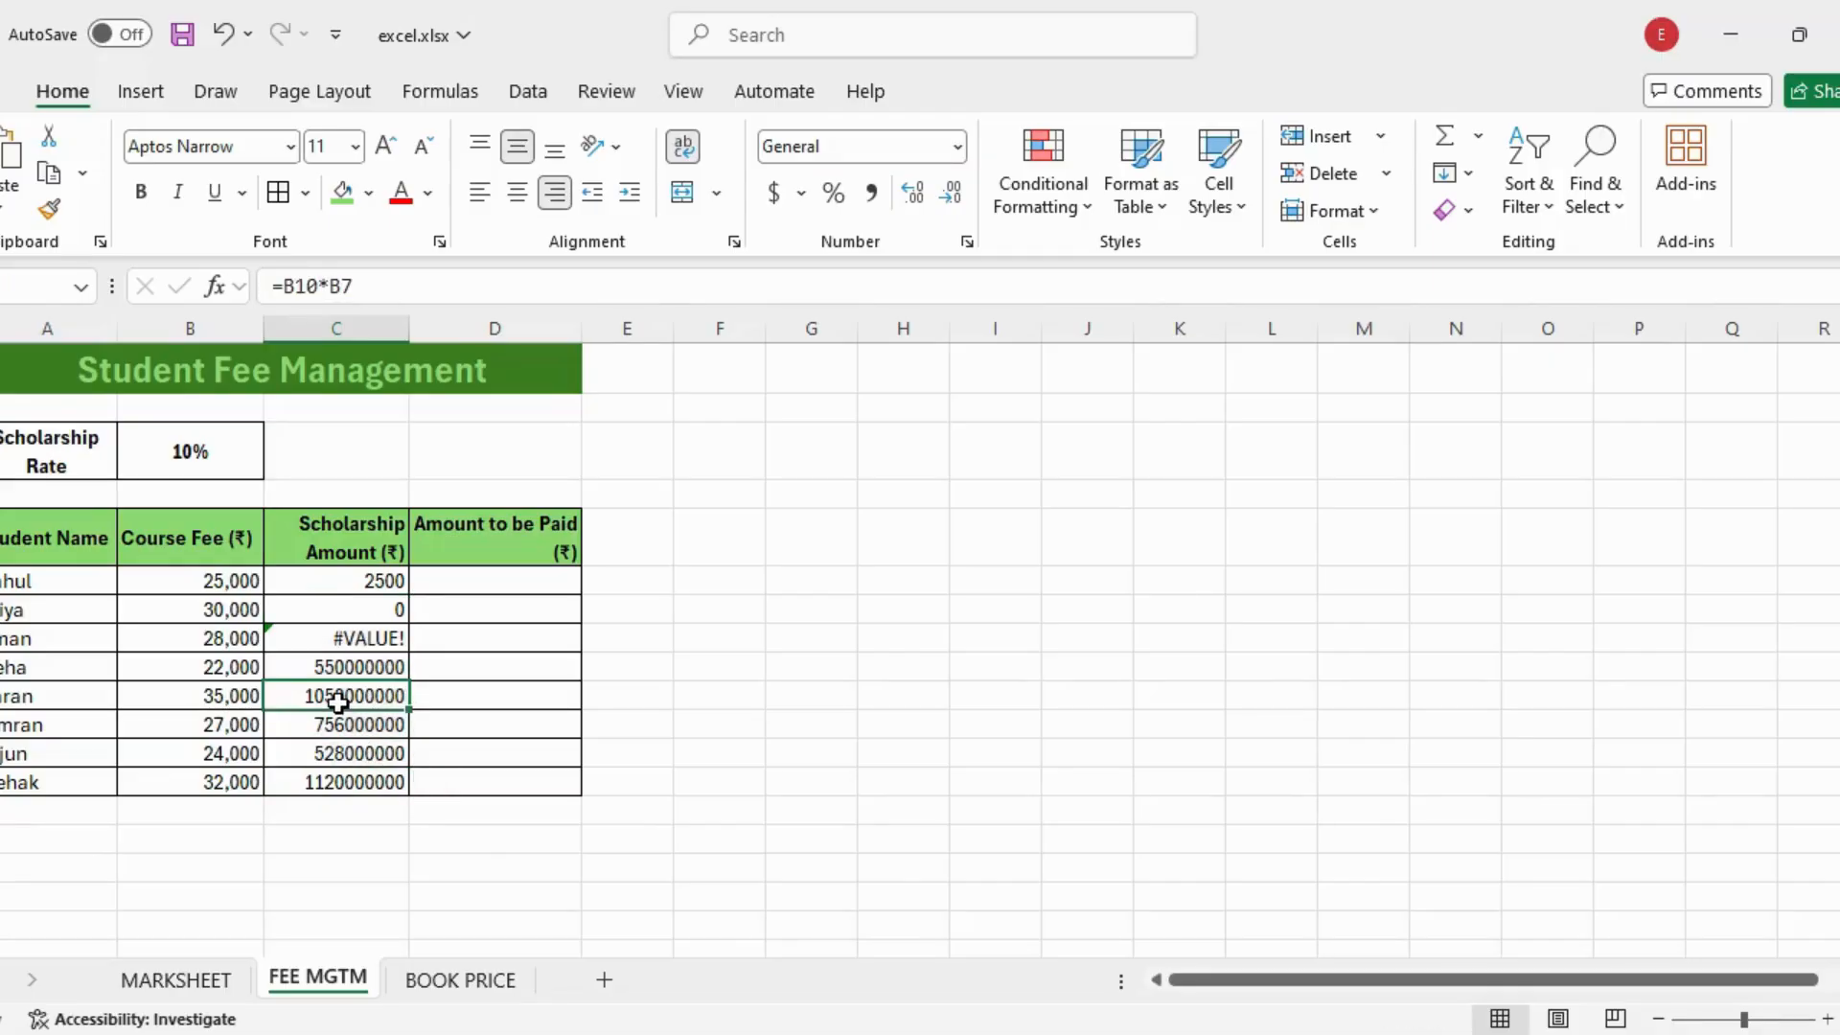
drag(354, 285, 248, 292)
click(370, 289)
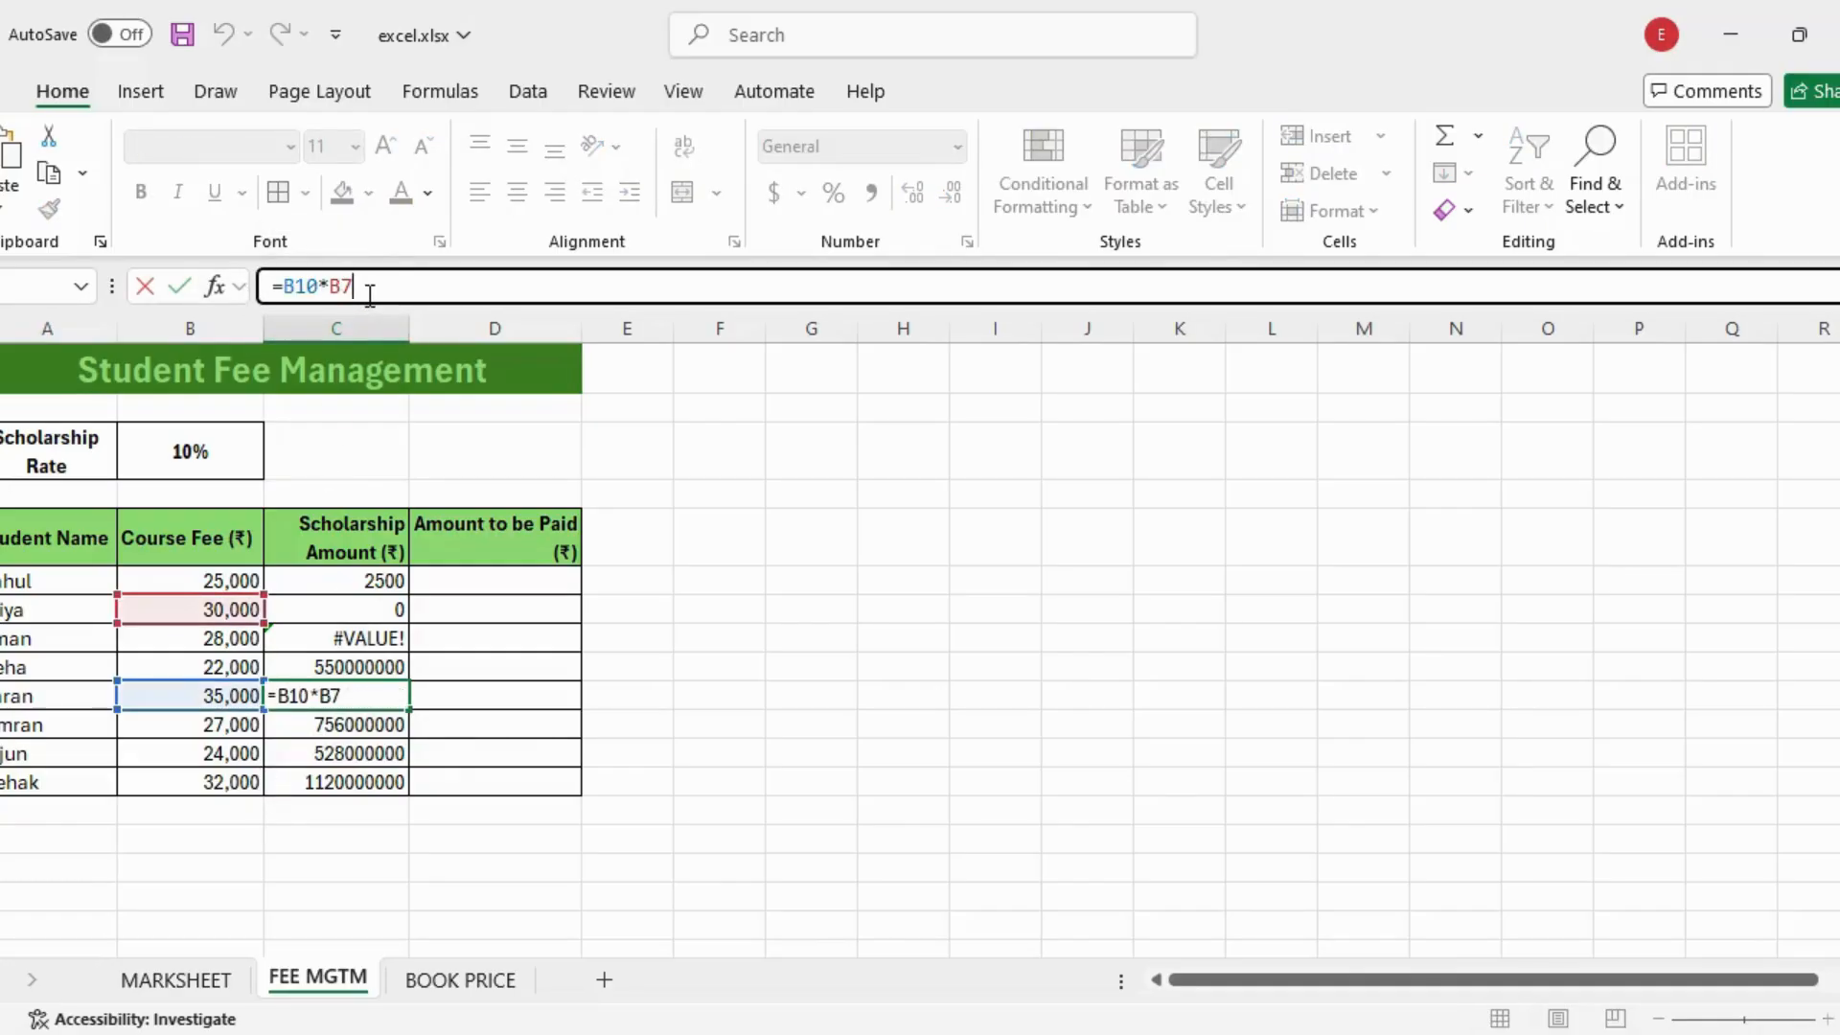
key(Return)
Clear all the Scholarship Amount formulas from C6 to C13.
drag(345, 614, 342, 779)
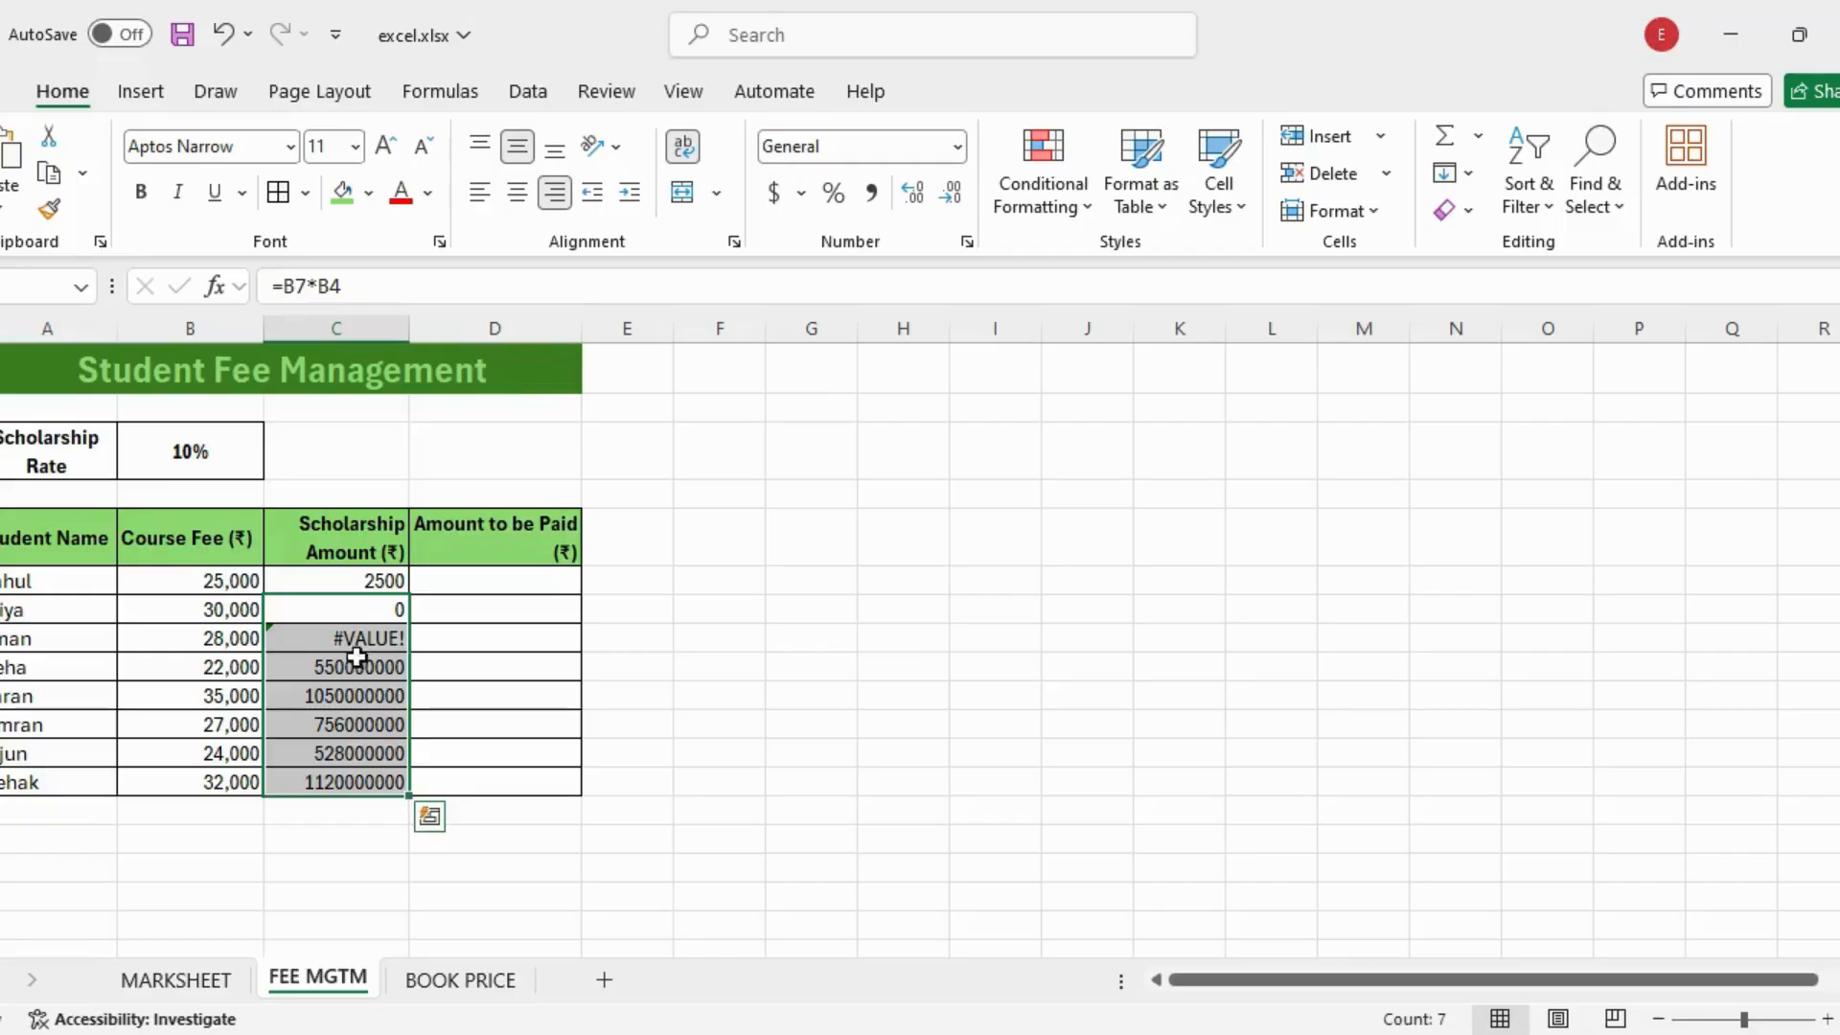
drag(353, 580, 344, 782)
key(Delete)
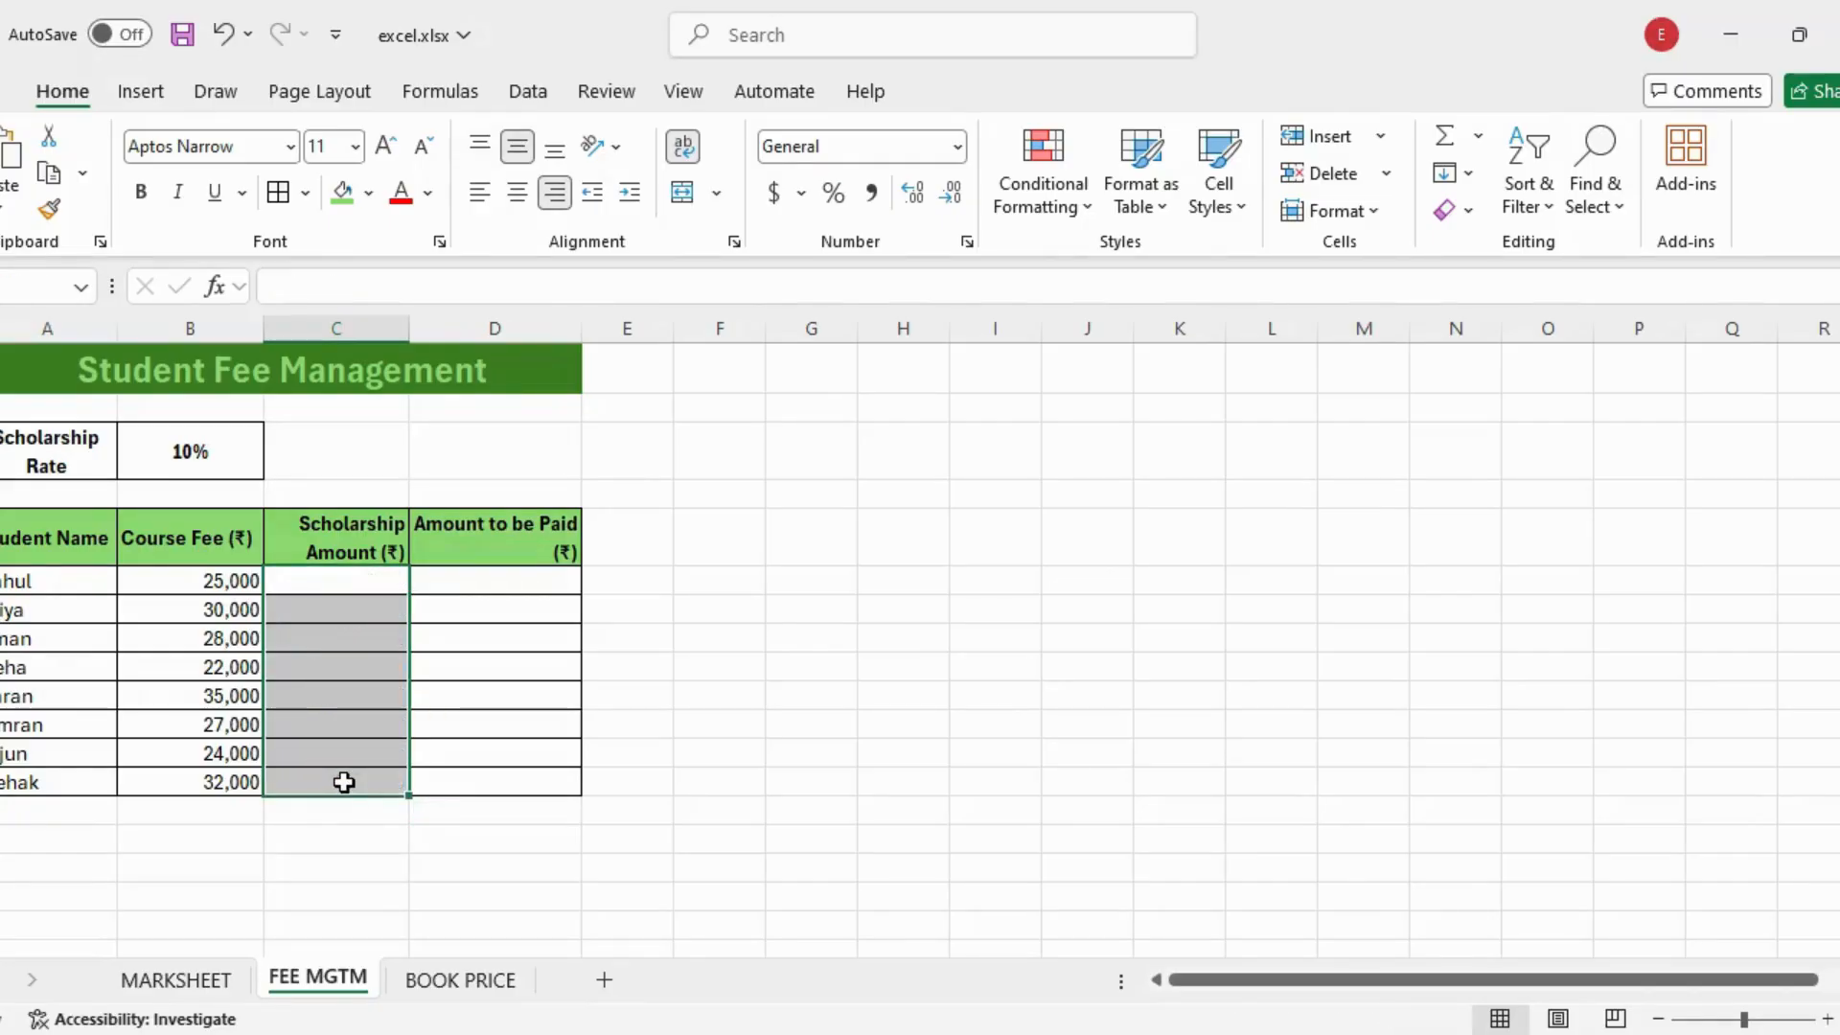
click(356, 581)
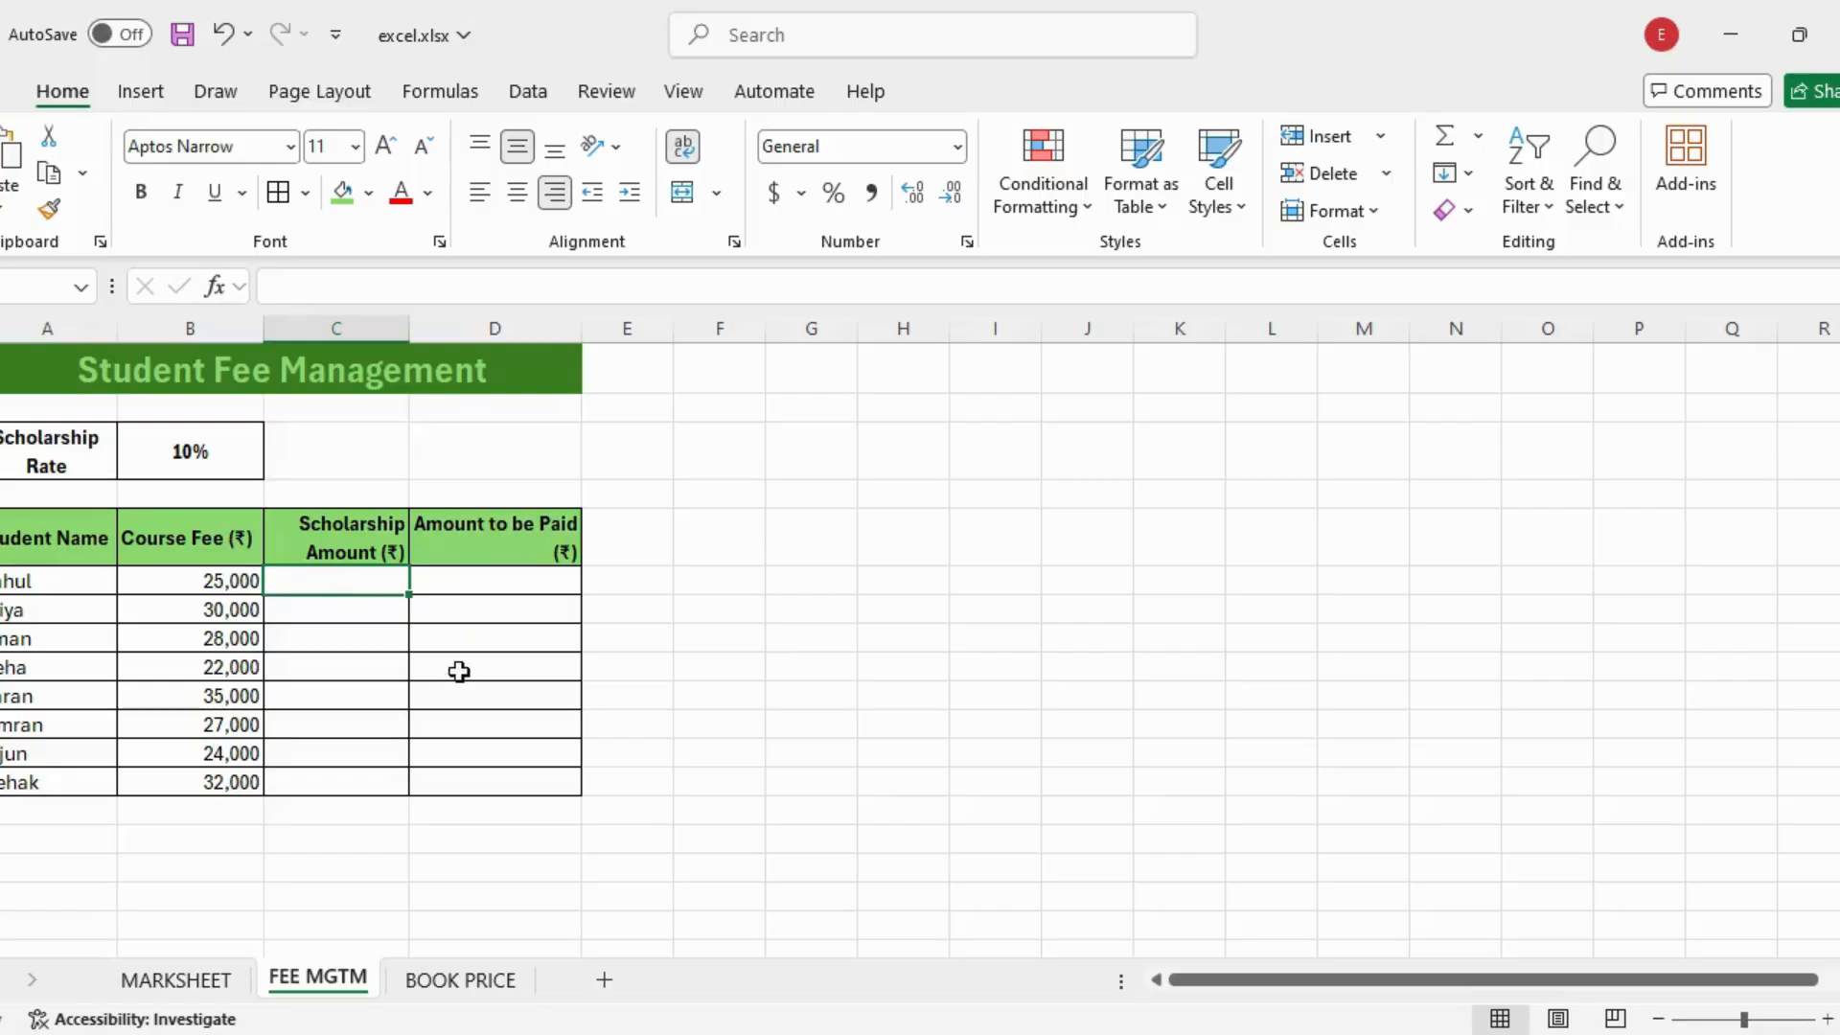
click(686, 1004)
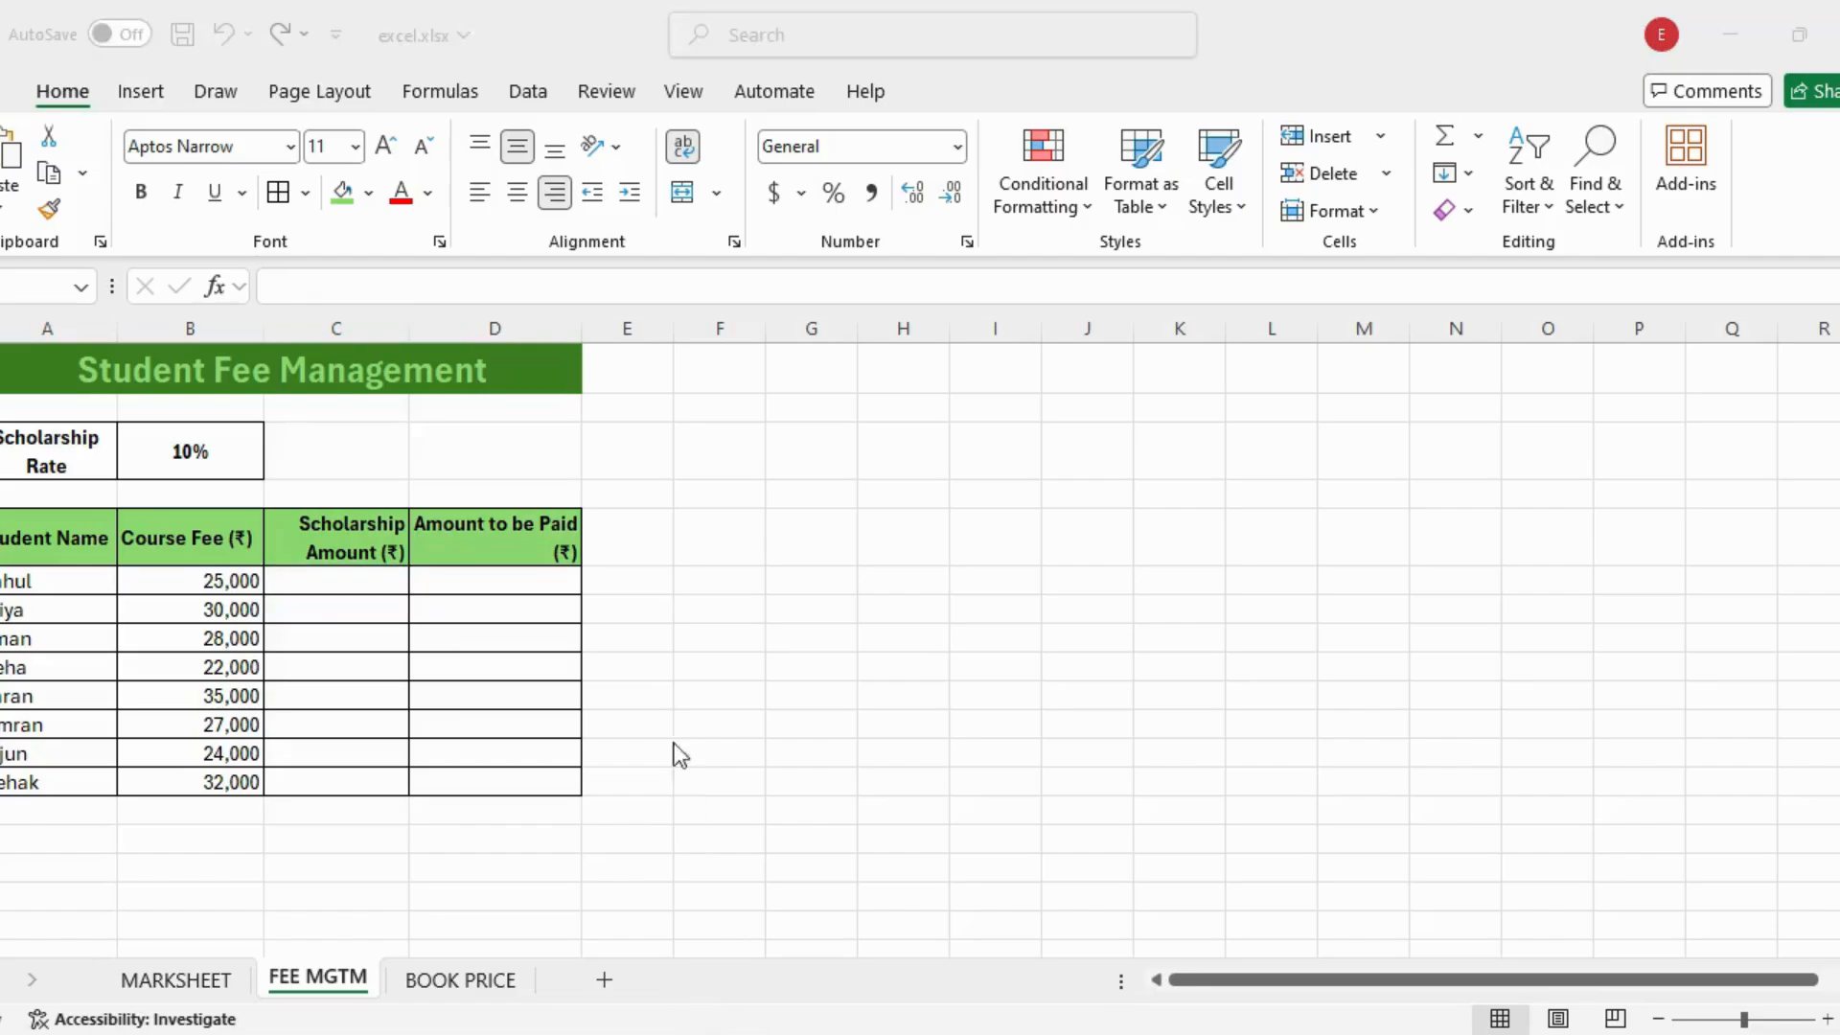
click(310, 452)
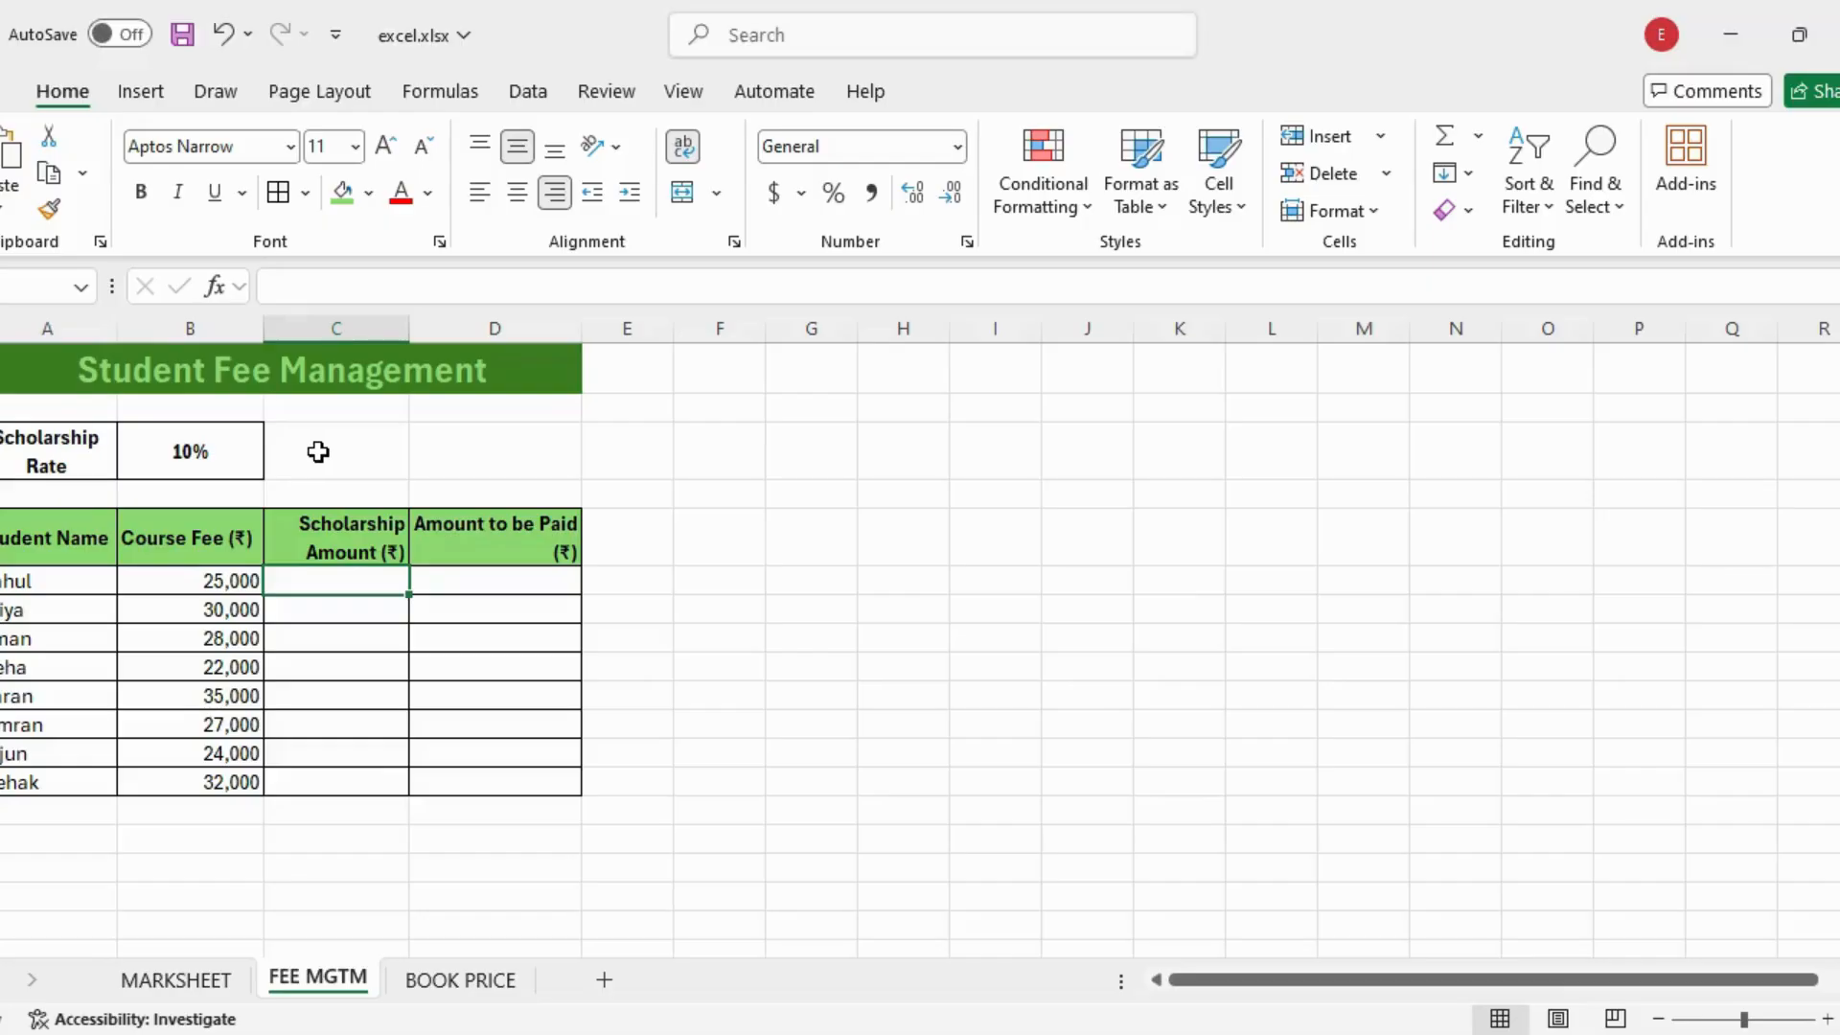
click(315, 452)
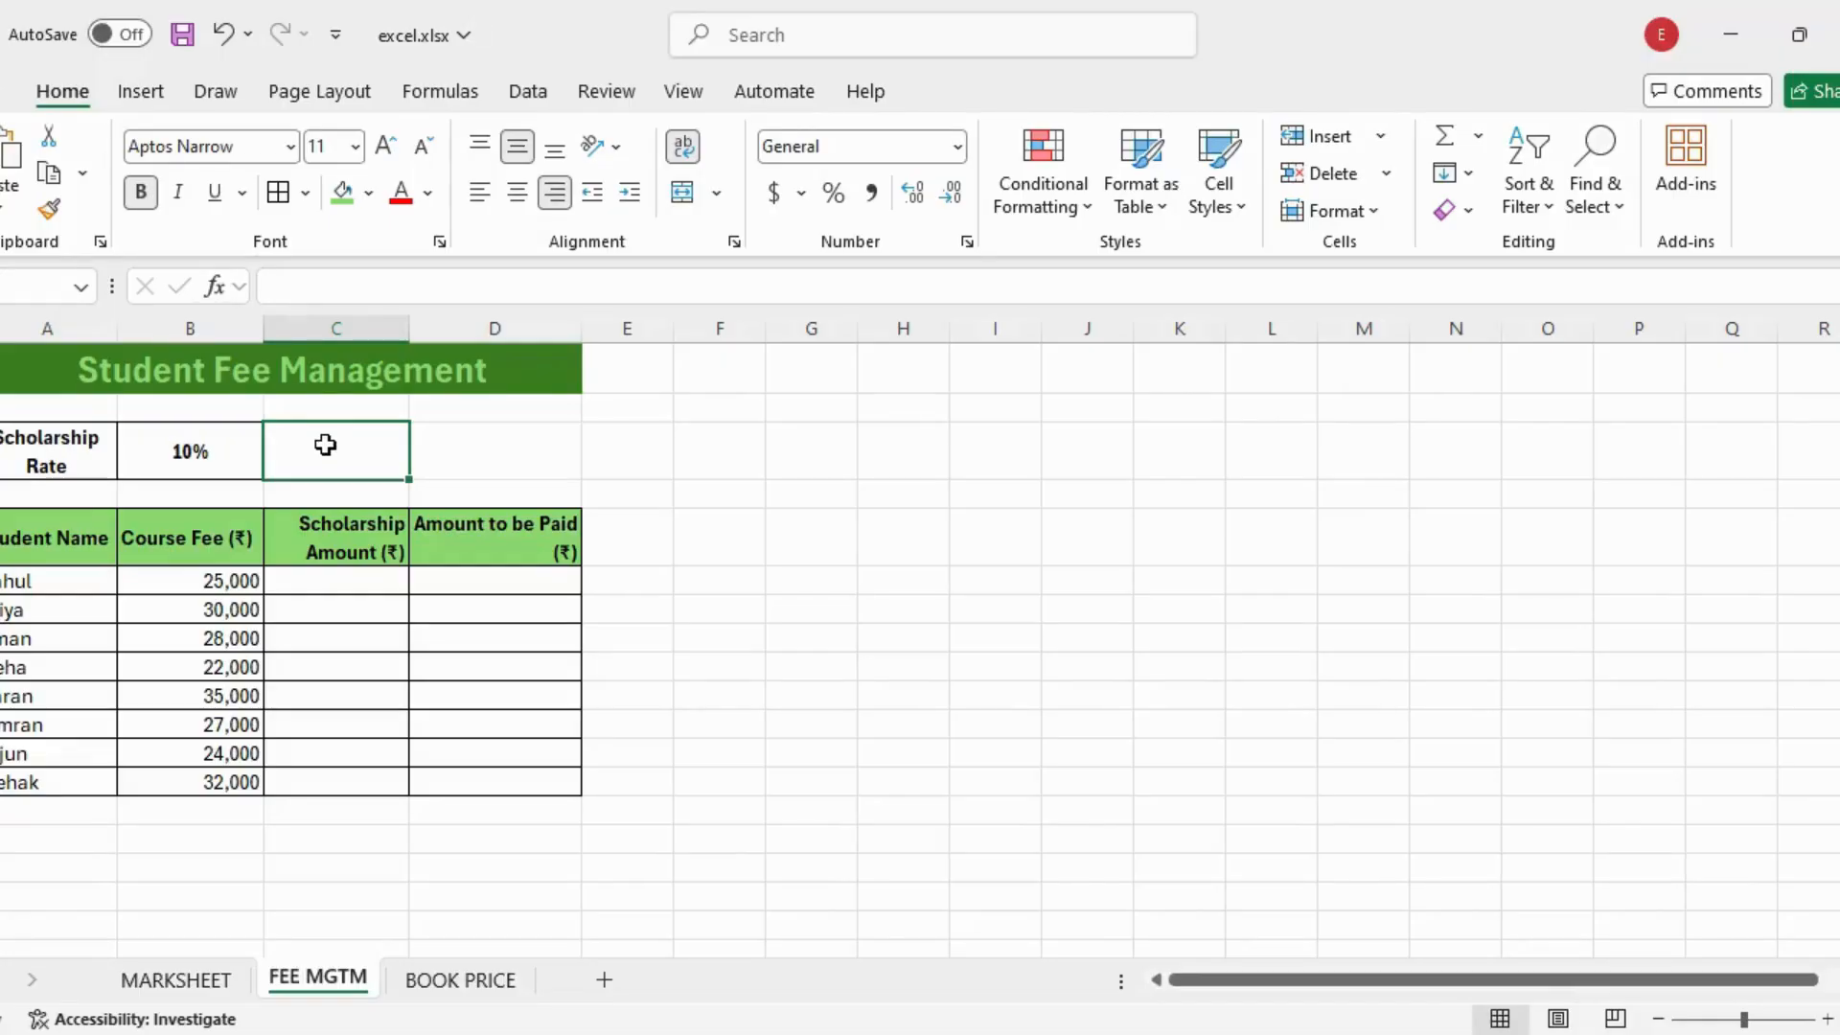
click(219, 452)
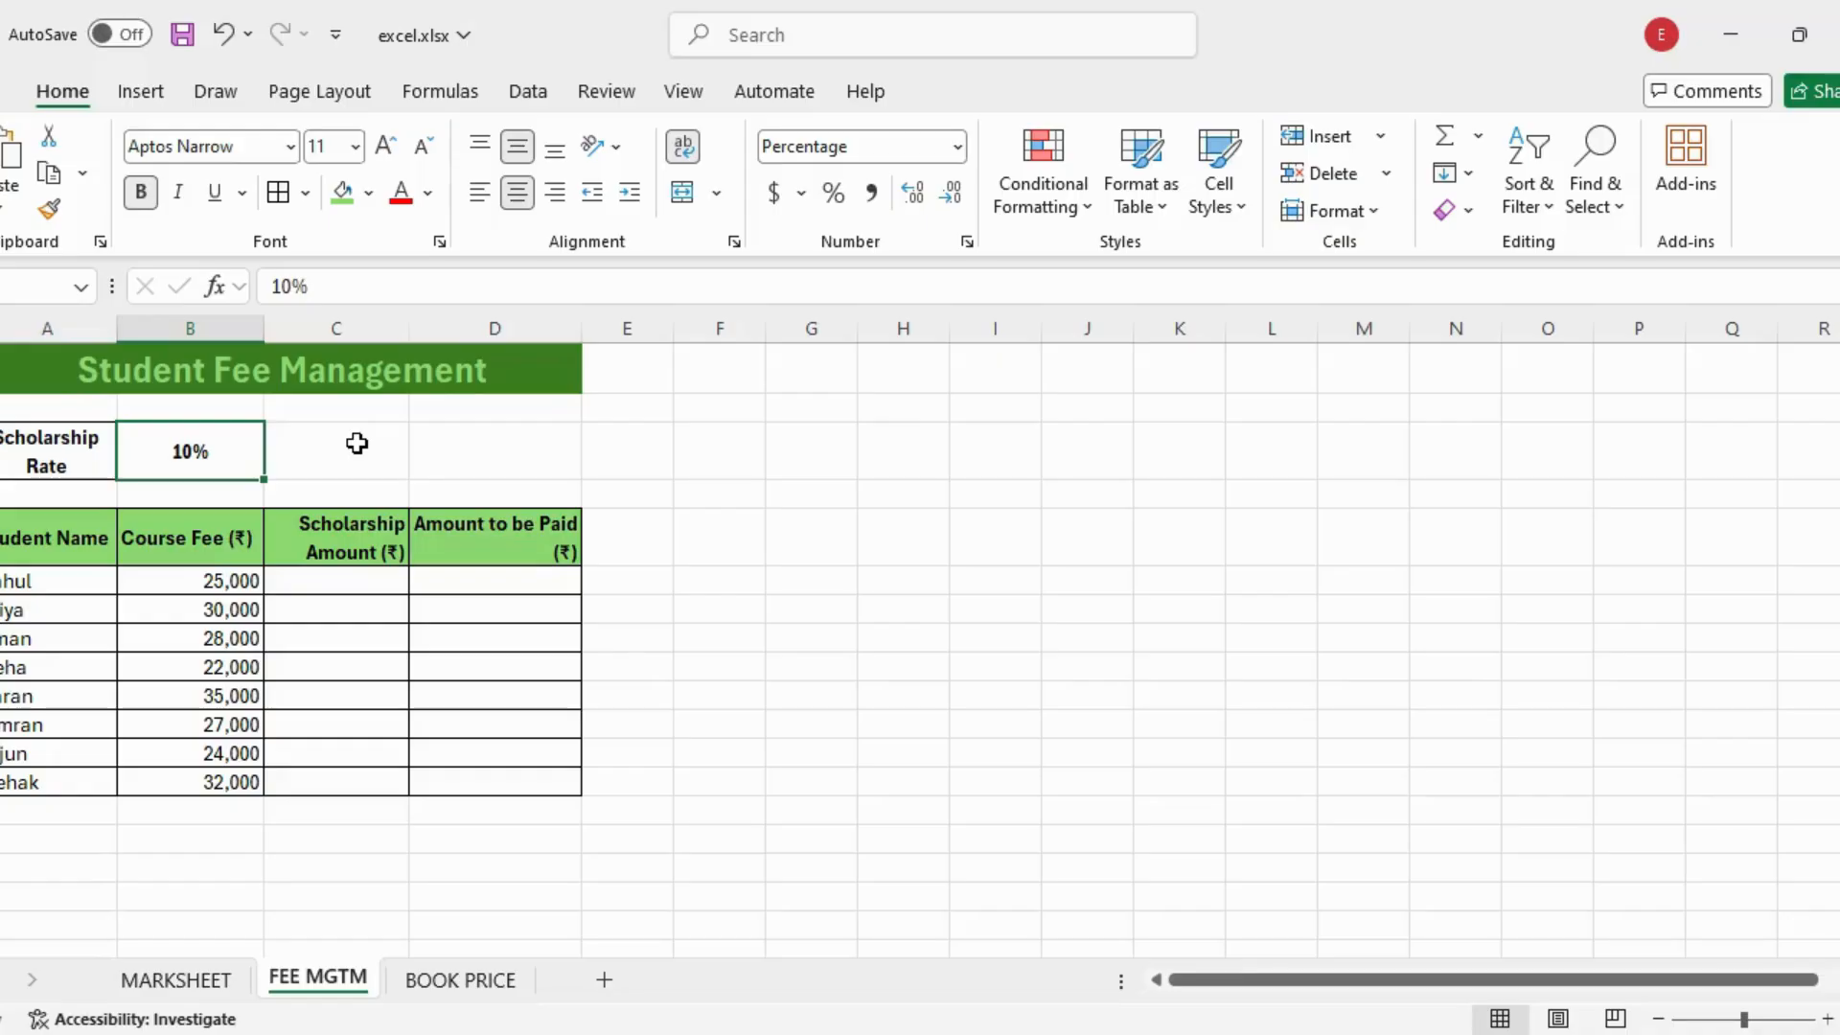
Enter a $ sign in the empty cell F4 to show the absolute reference symbol.
click(762, 488)
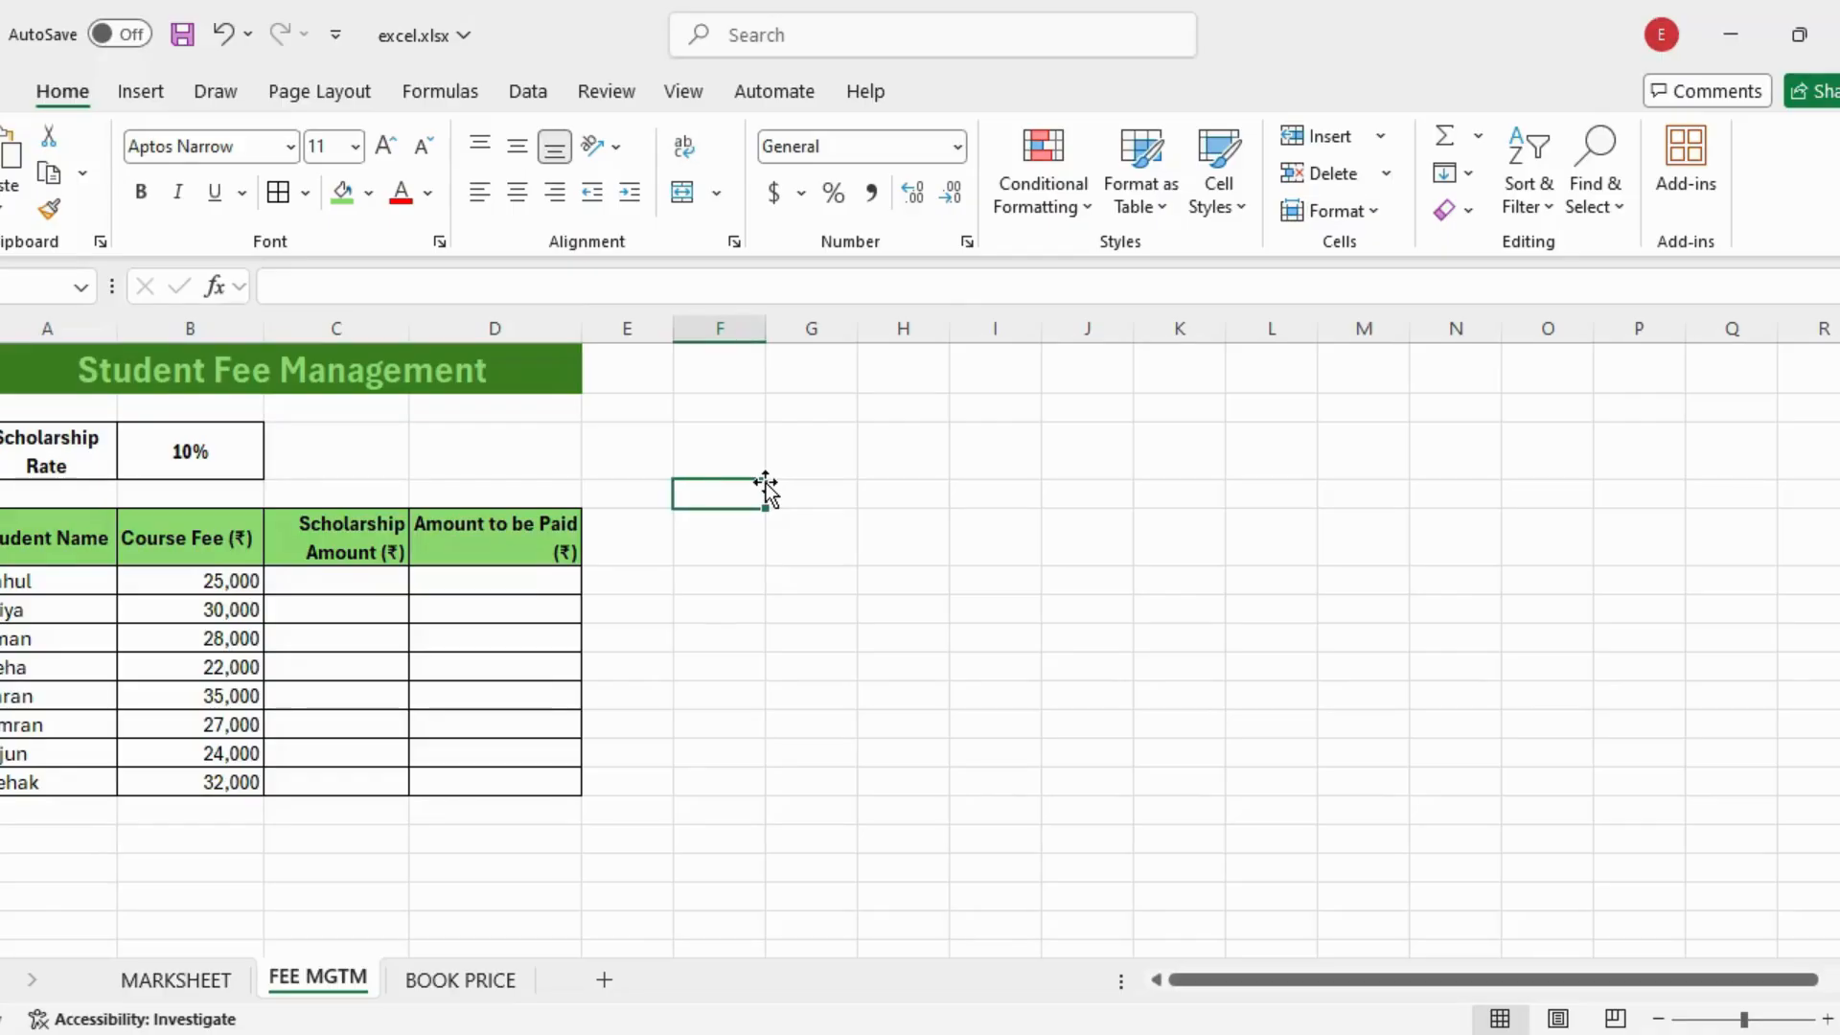
text($)
key(Return)
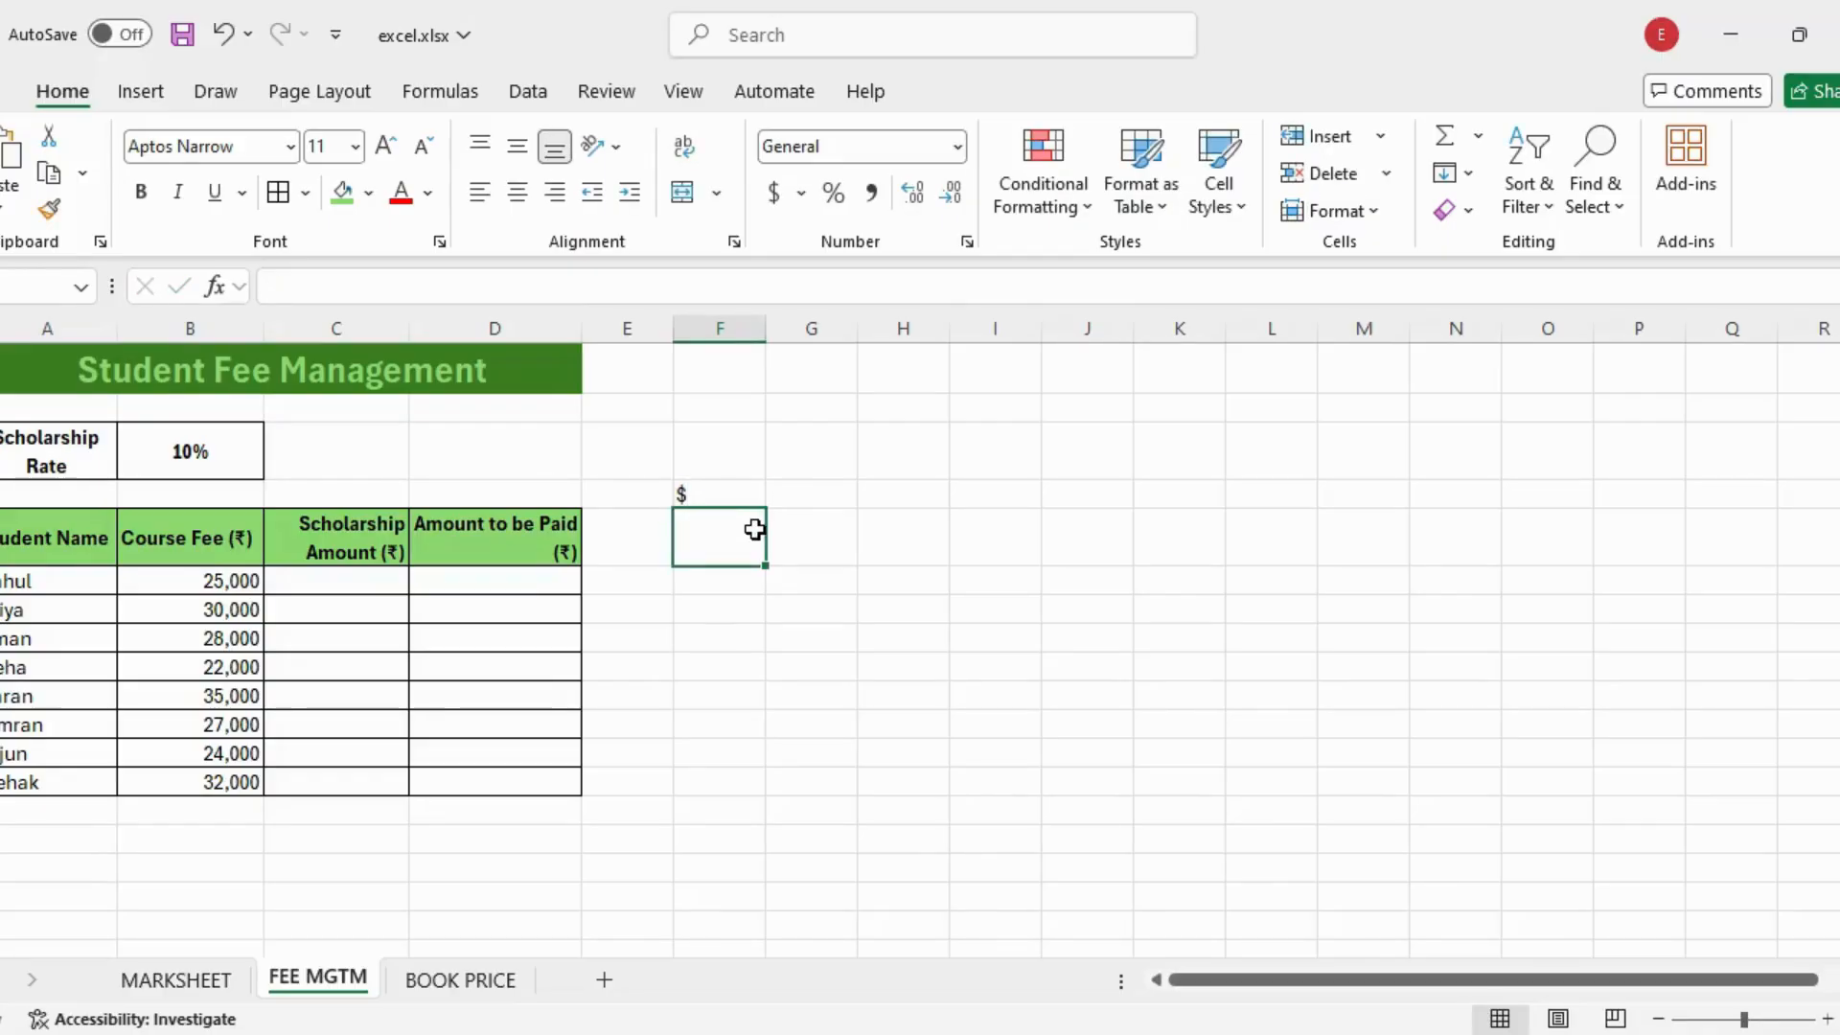
Write $B$3 in C3 as an example of an absolute reference to the scholarship rate, and clear it again.
click(228, 457)
click(350, 460)
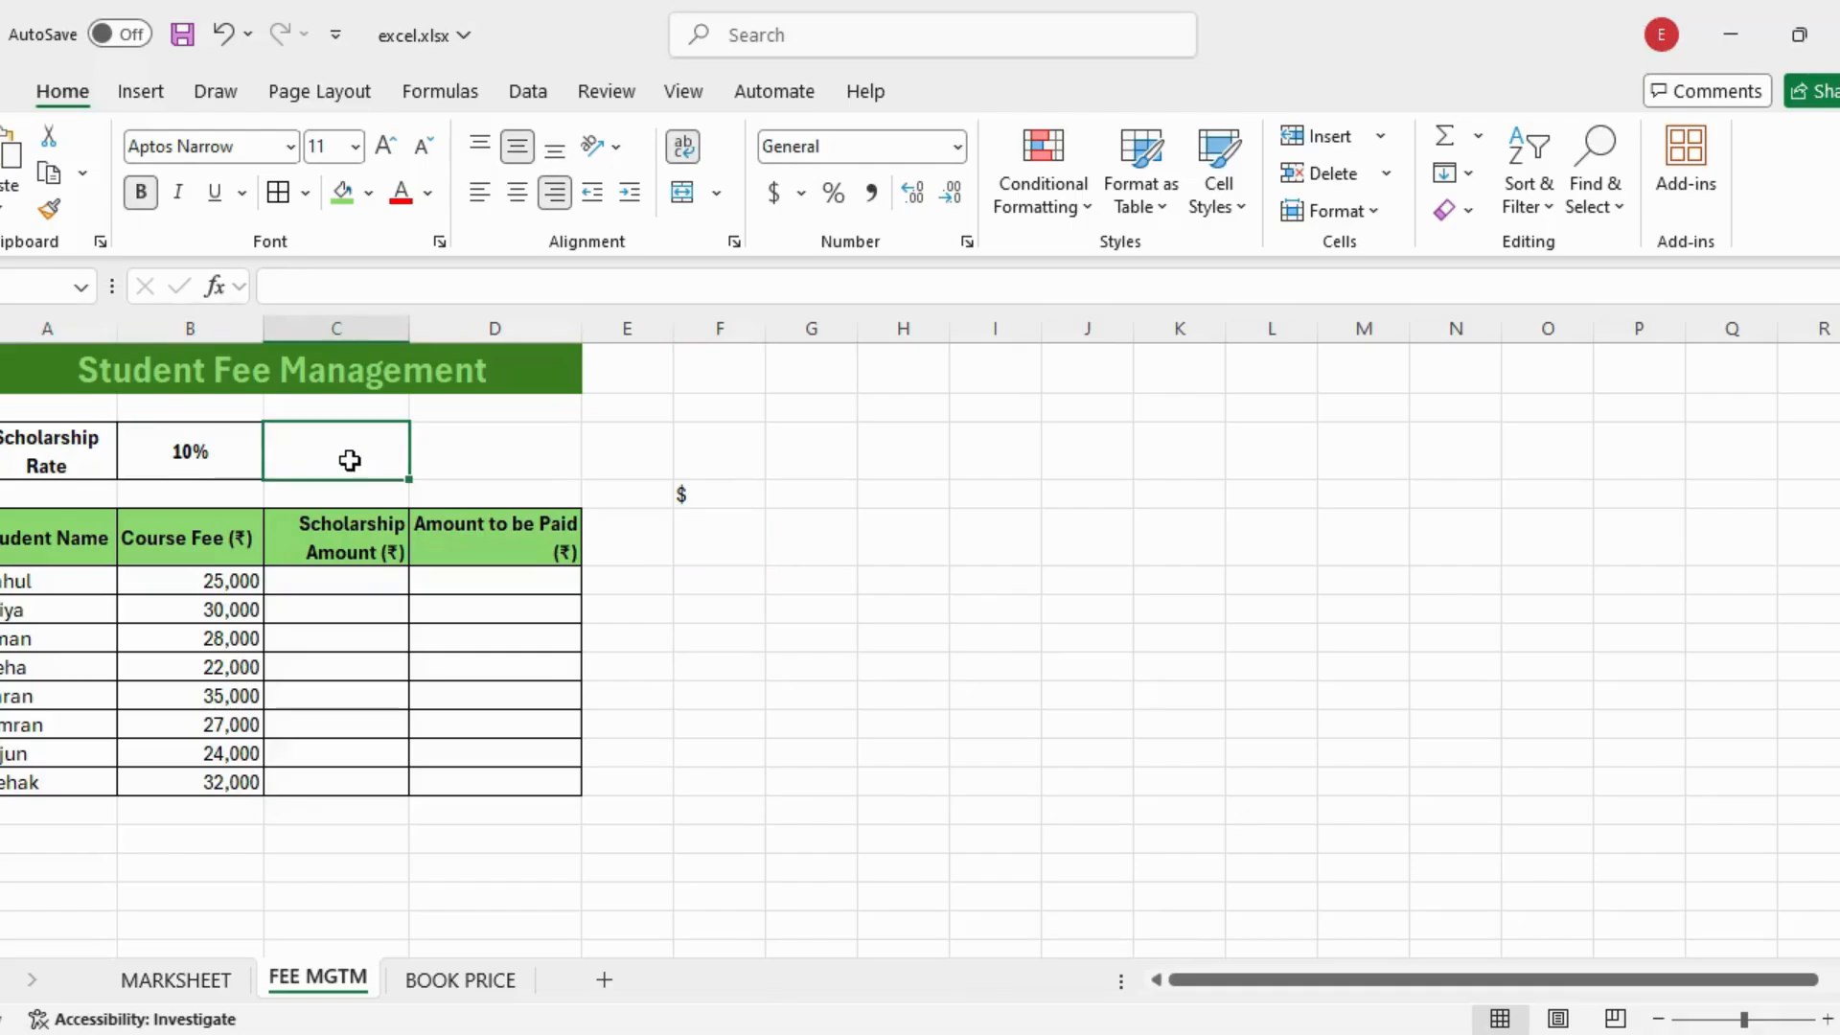
text($B$3)
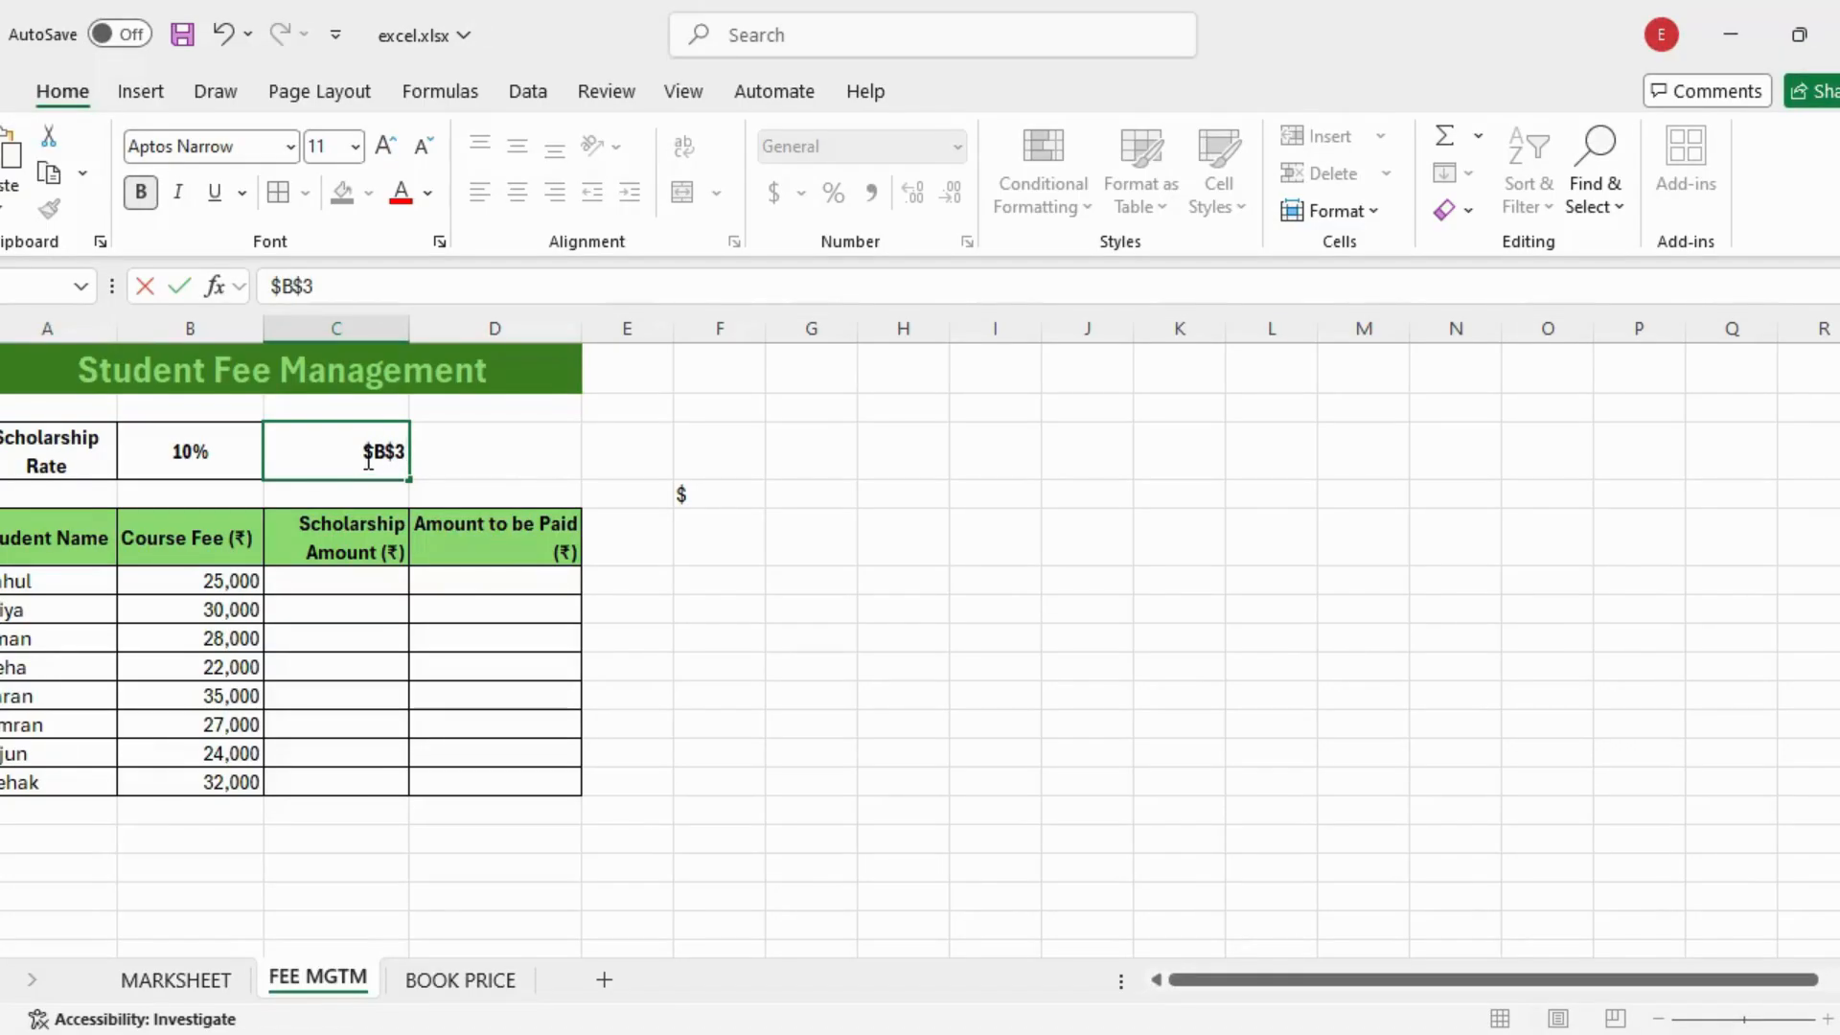
click(517, 456)
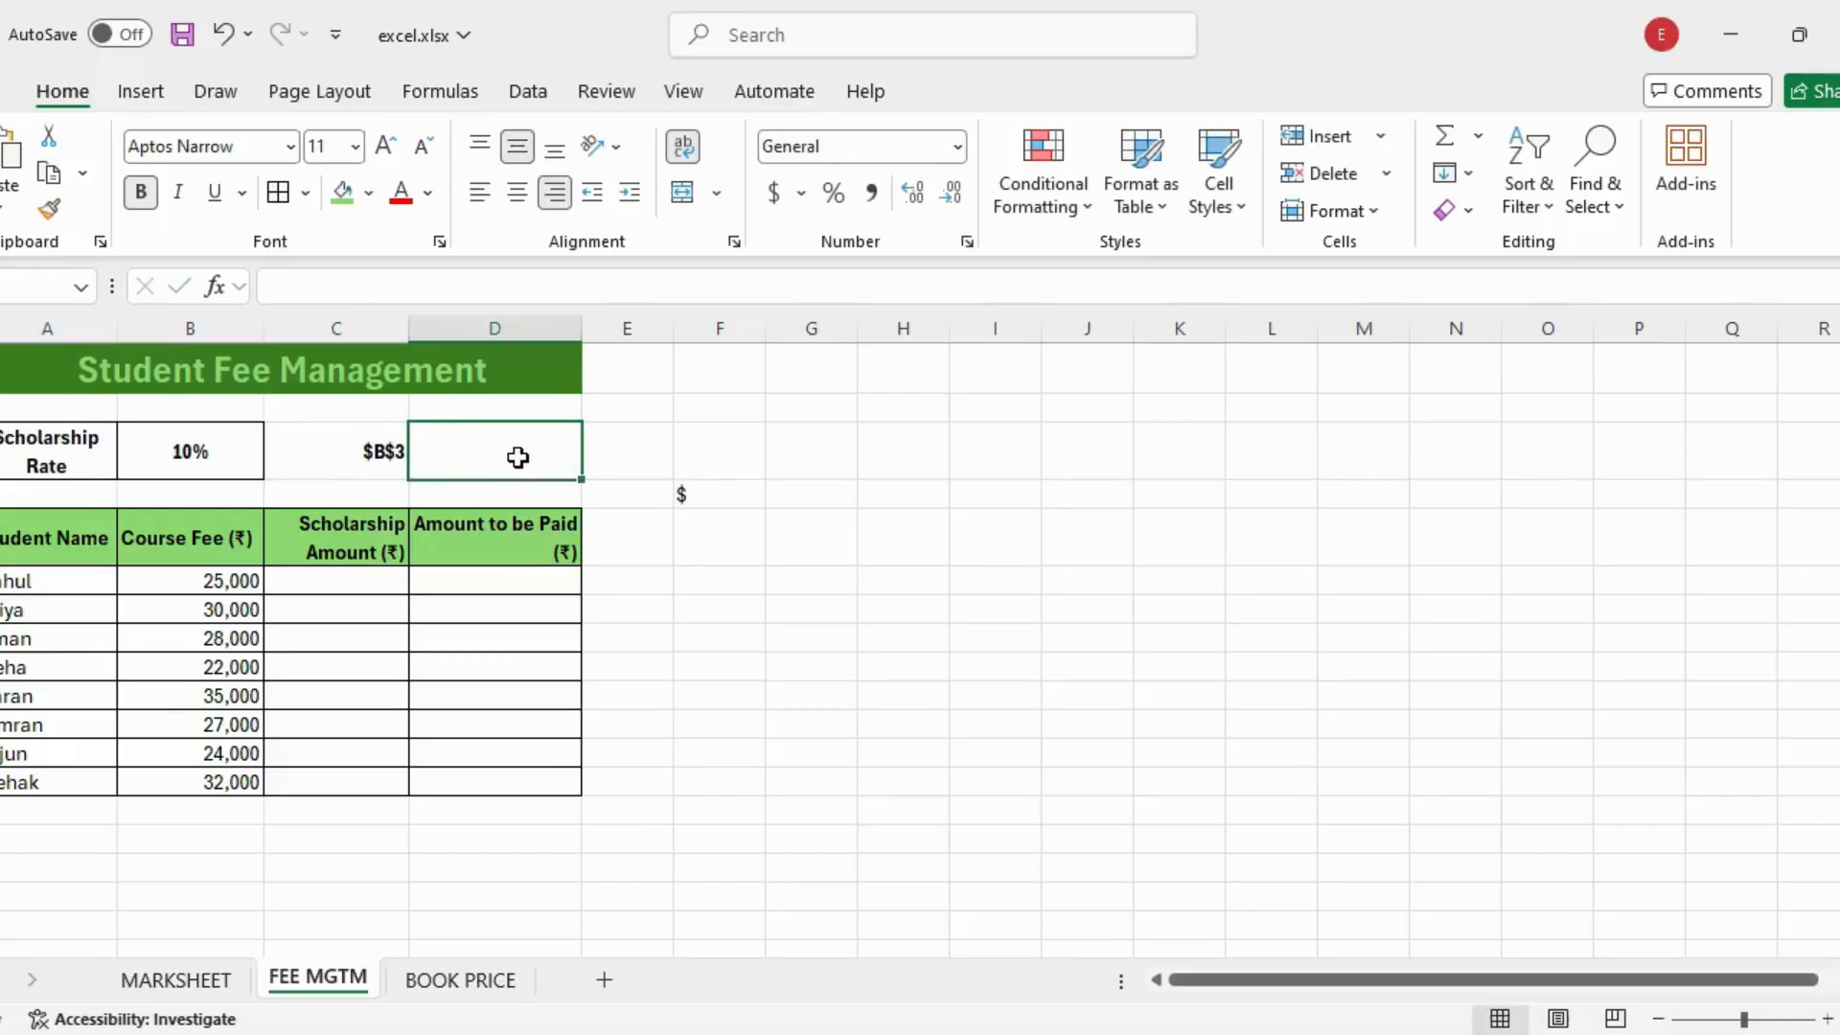
click(384, 462)
click(249, 466)
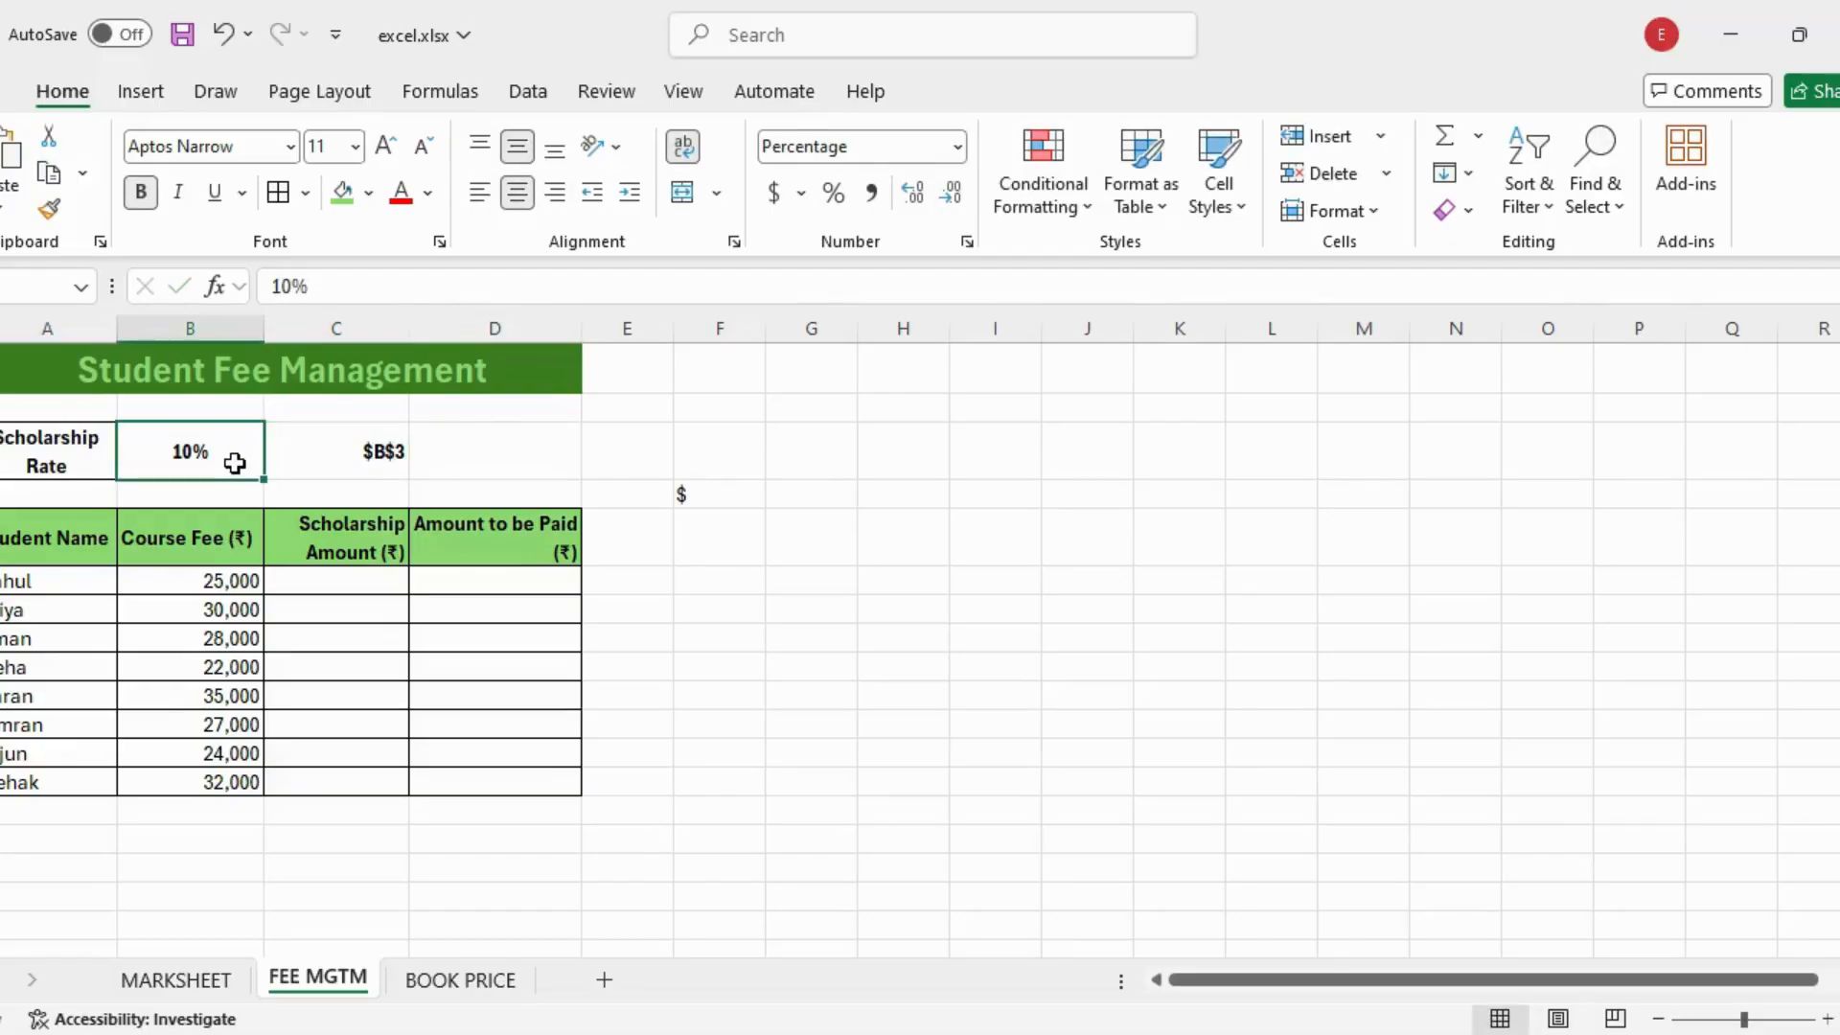
click(324, 448)
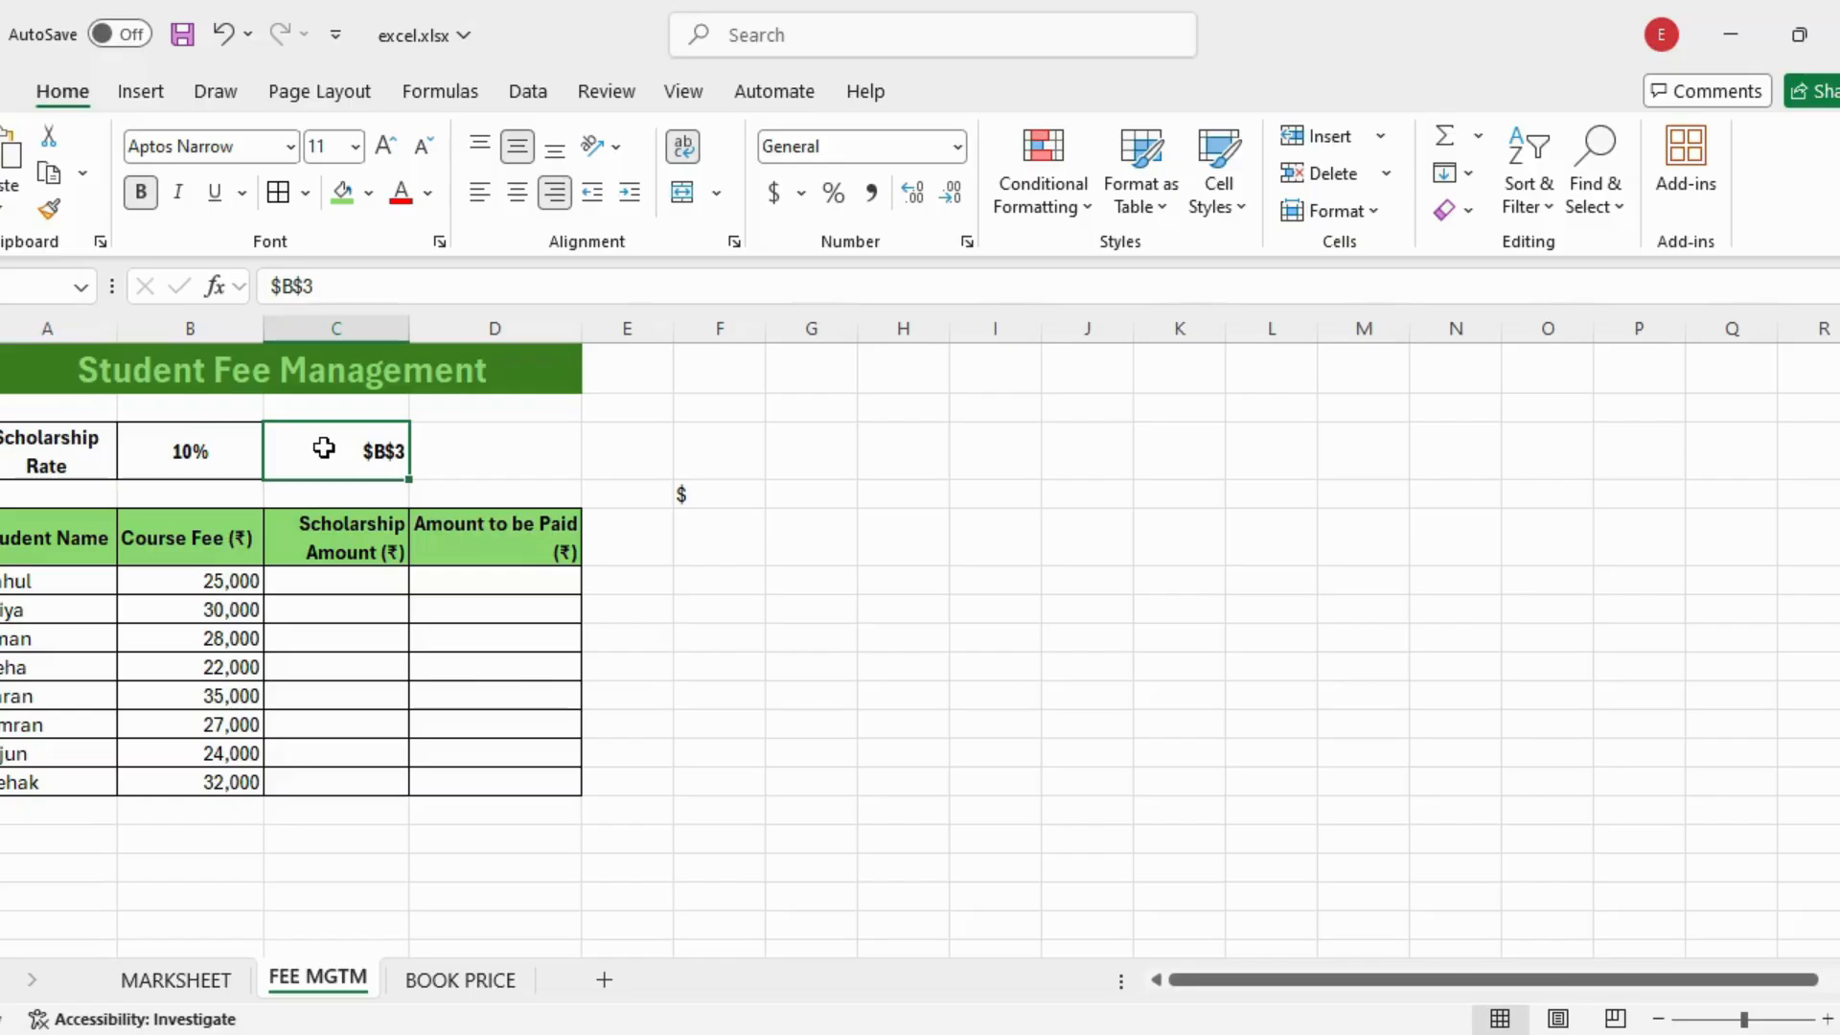
key(Delete)
Calculate the first student's scholarship amount in C6 with =B6*$B$3 and fill the formula down to C13.
click(330, 587)
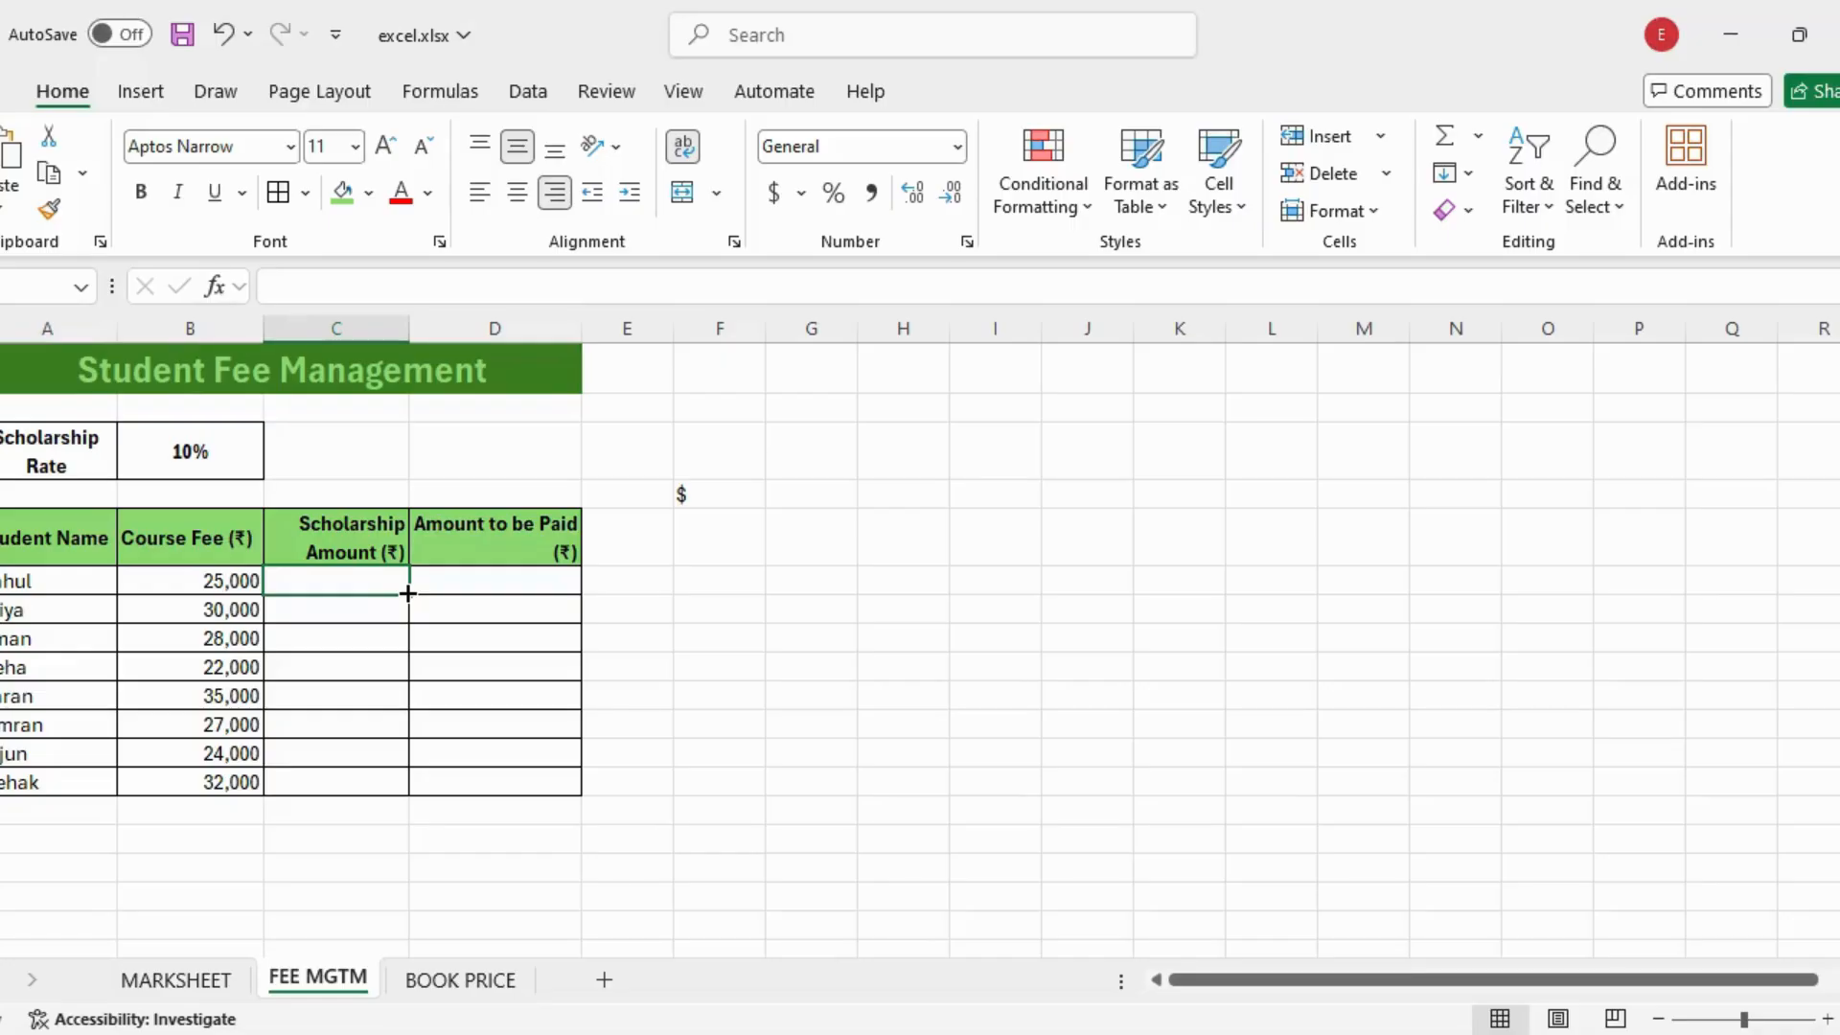
text(=)
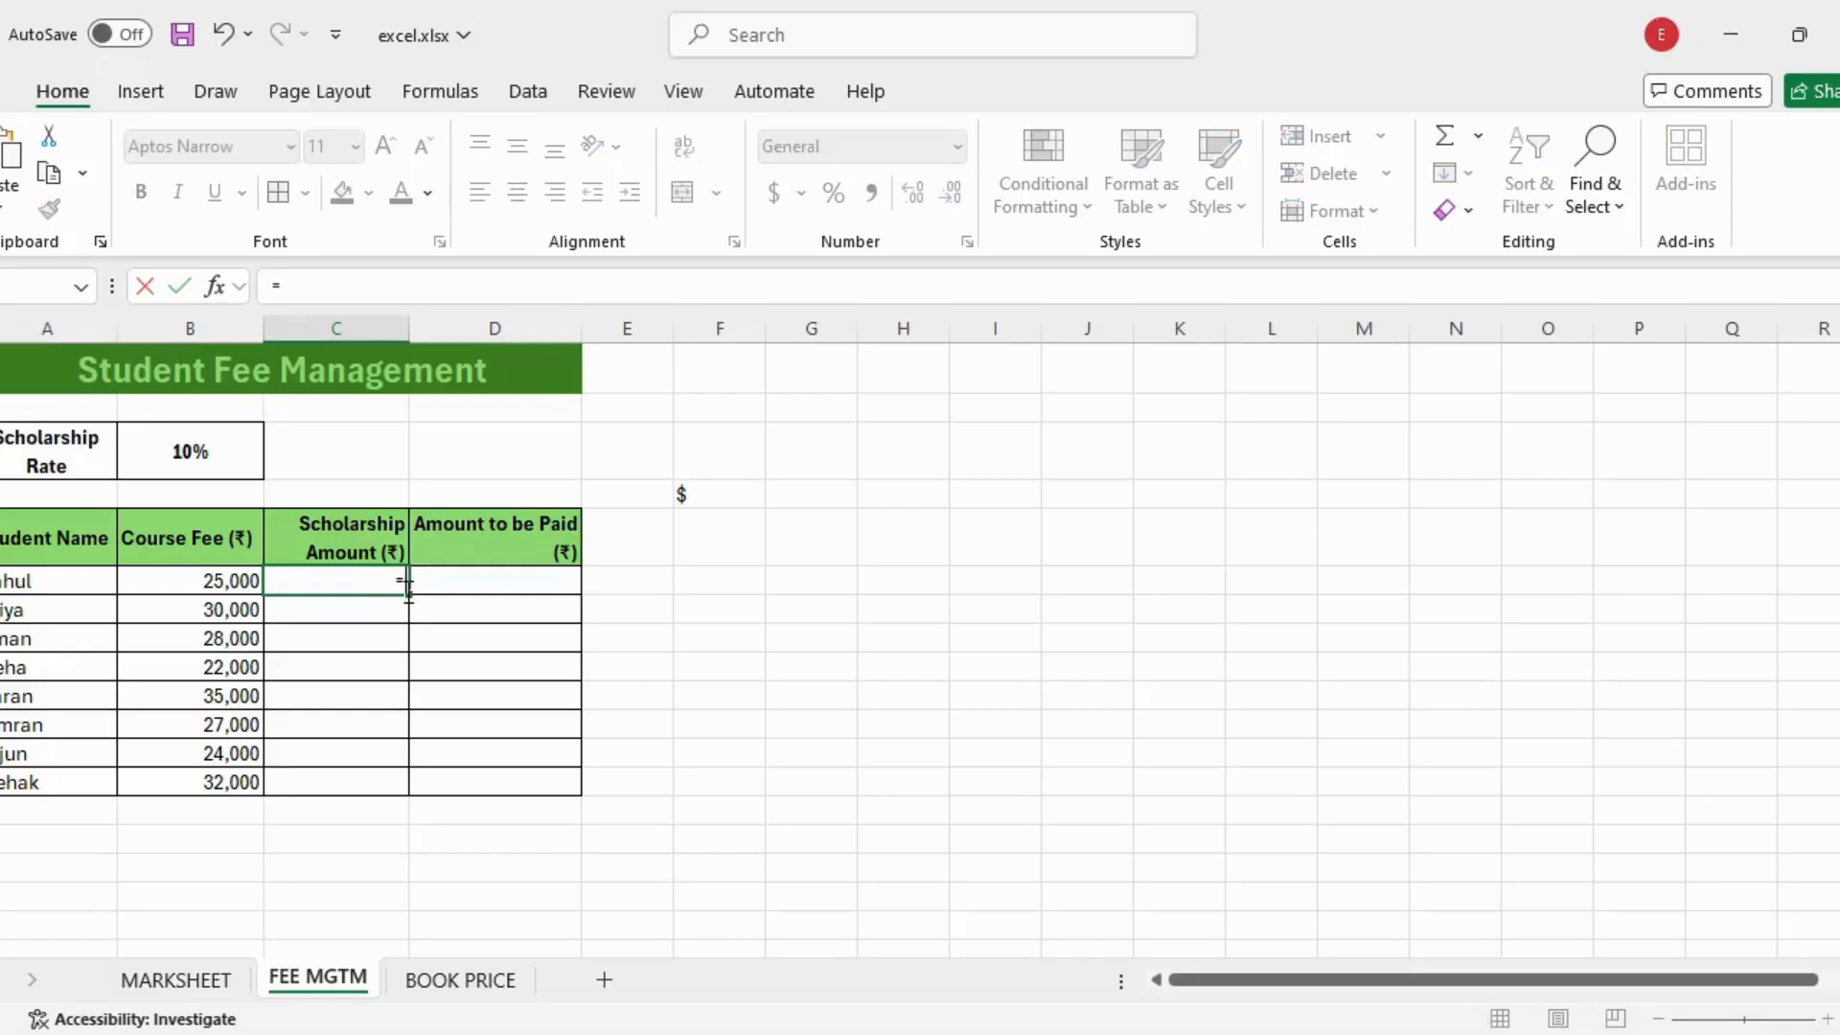
click(219, 576)
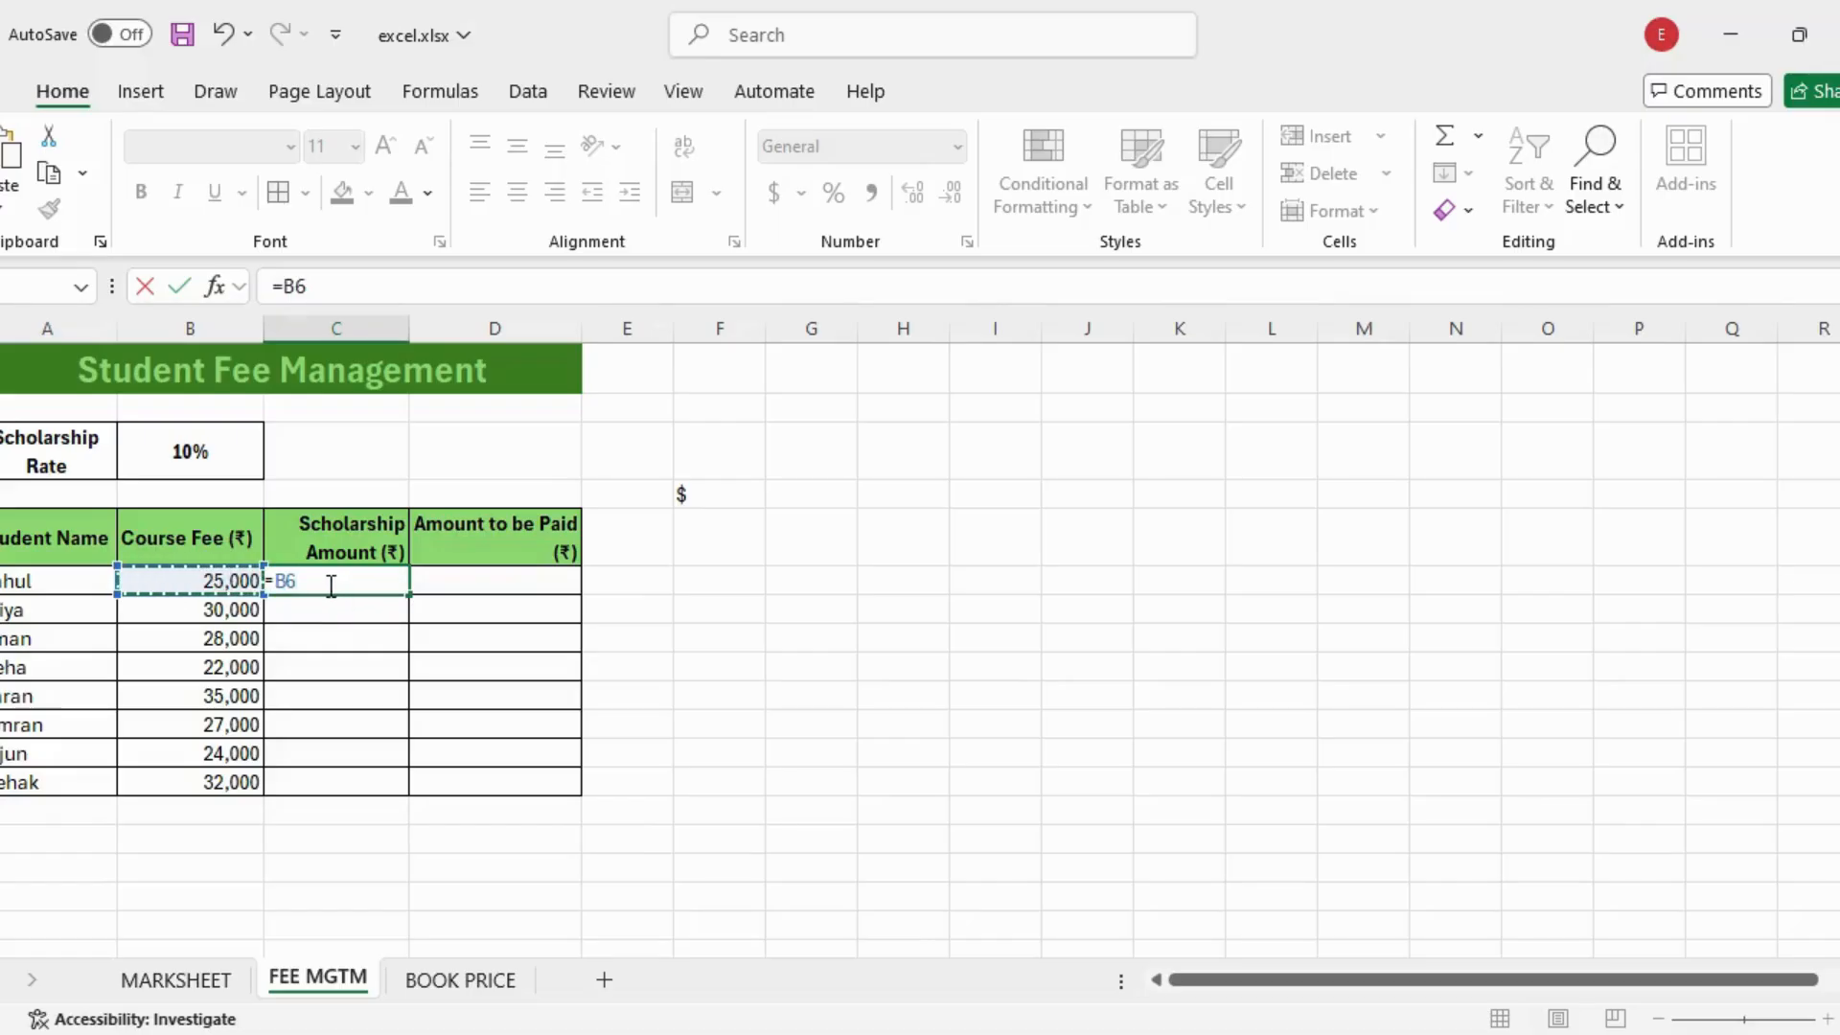
text(8)
key(BackSpace)
text(*$B$)
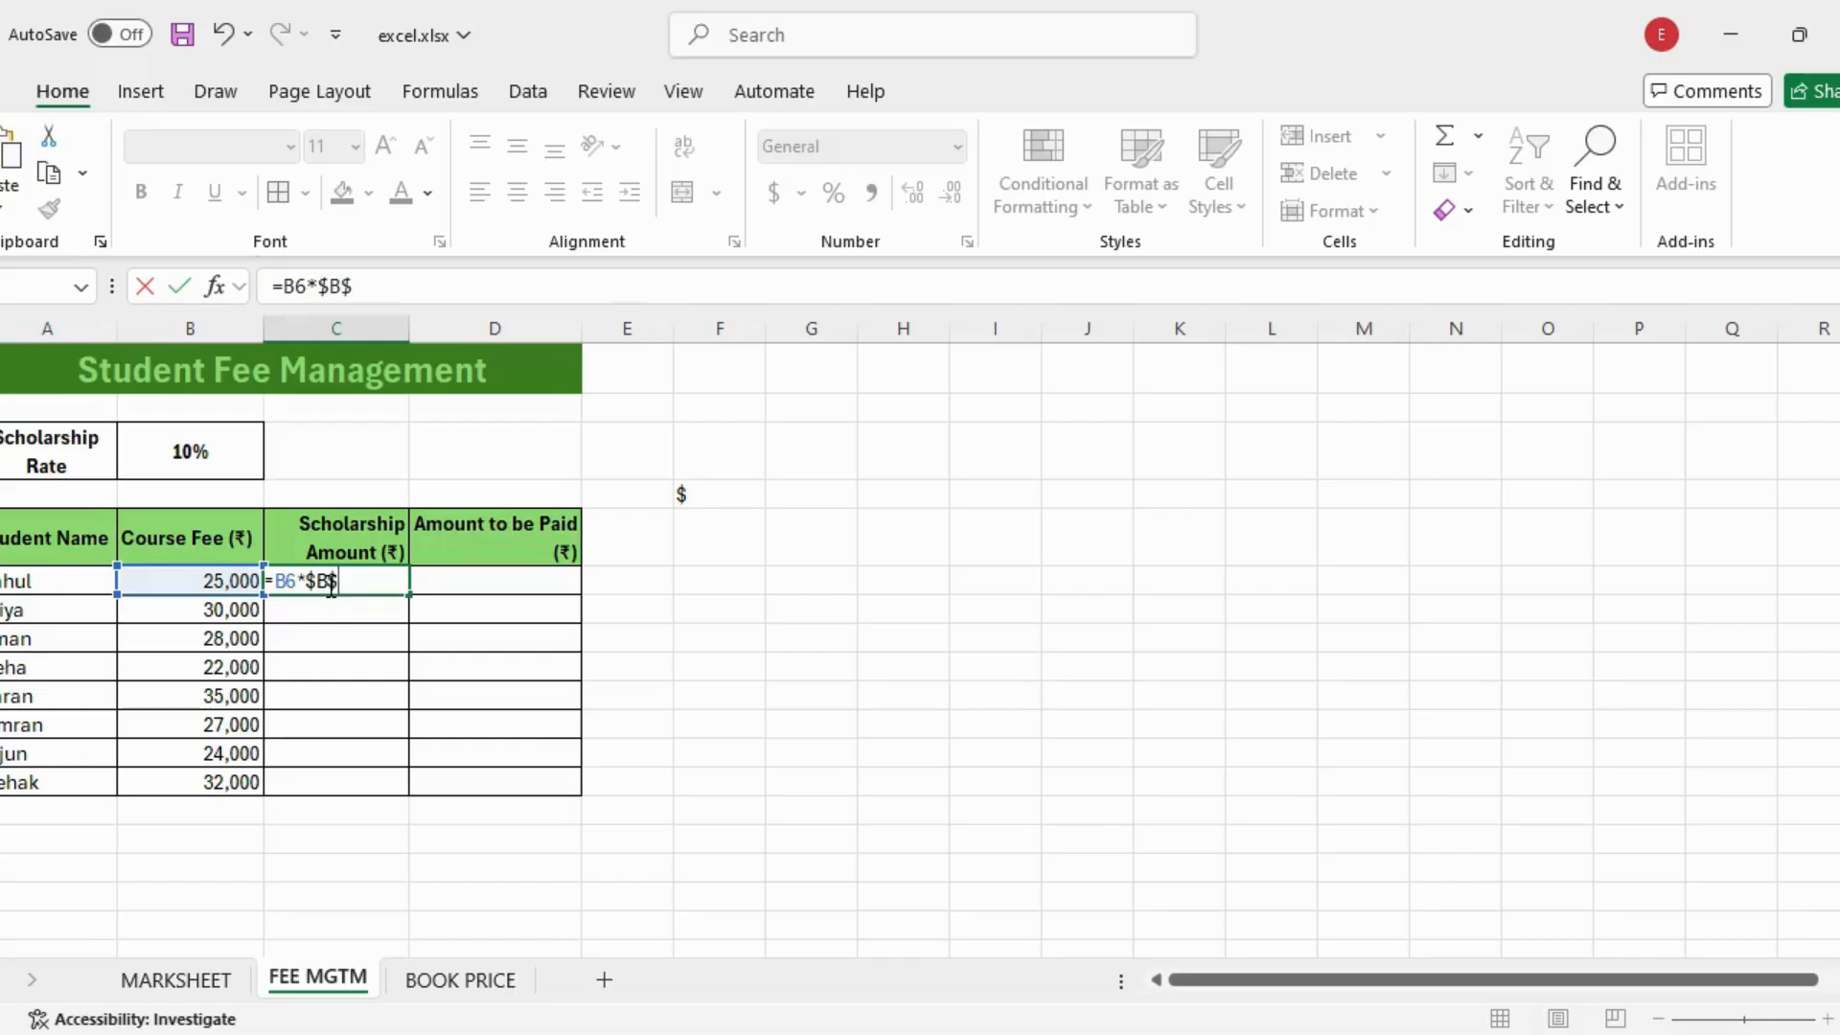
text(3)
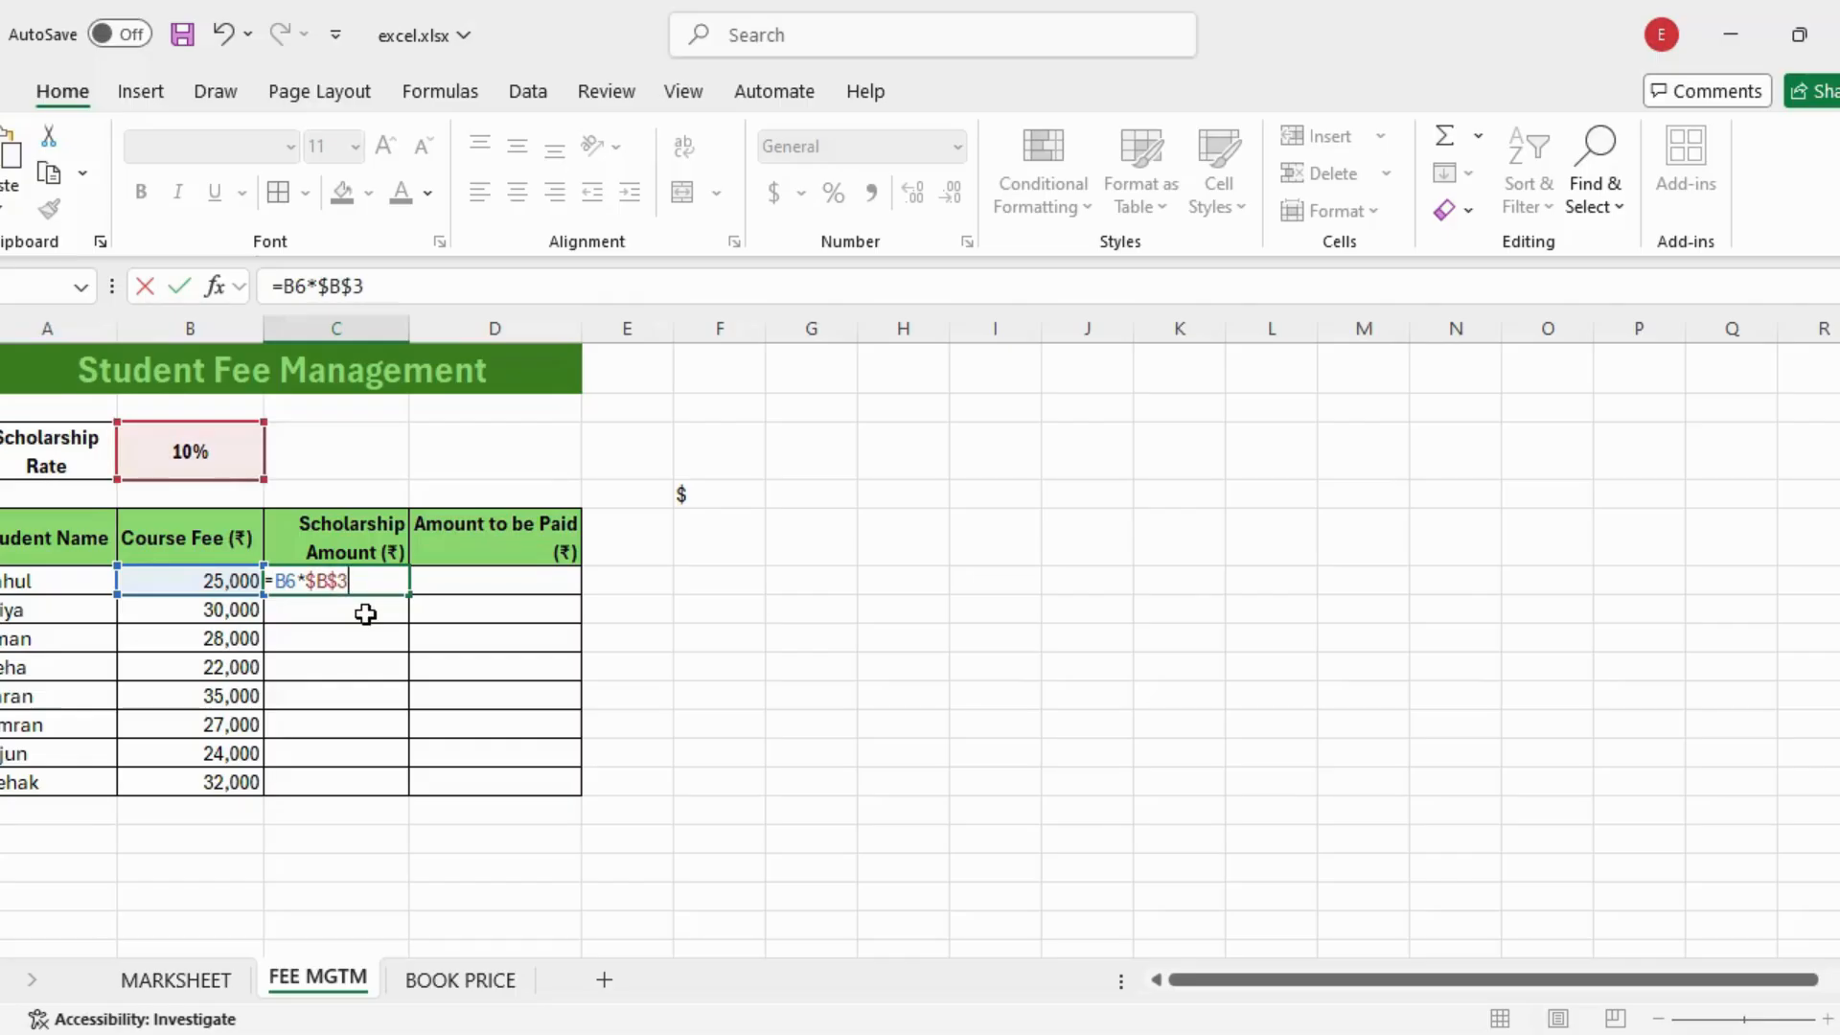
key(Return)
click(393, 578)
drag(409, 595, 419, 788)
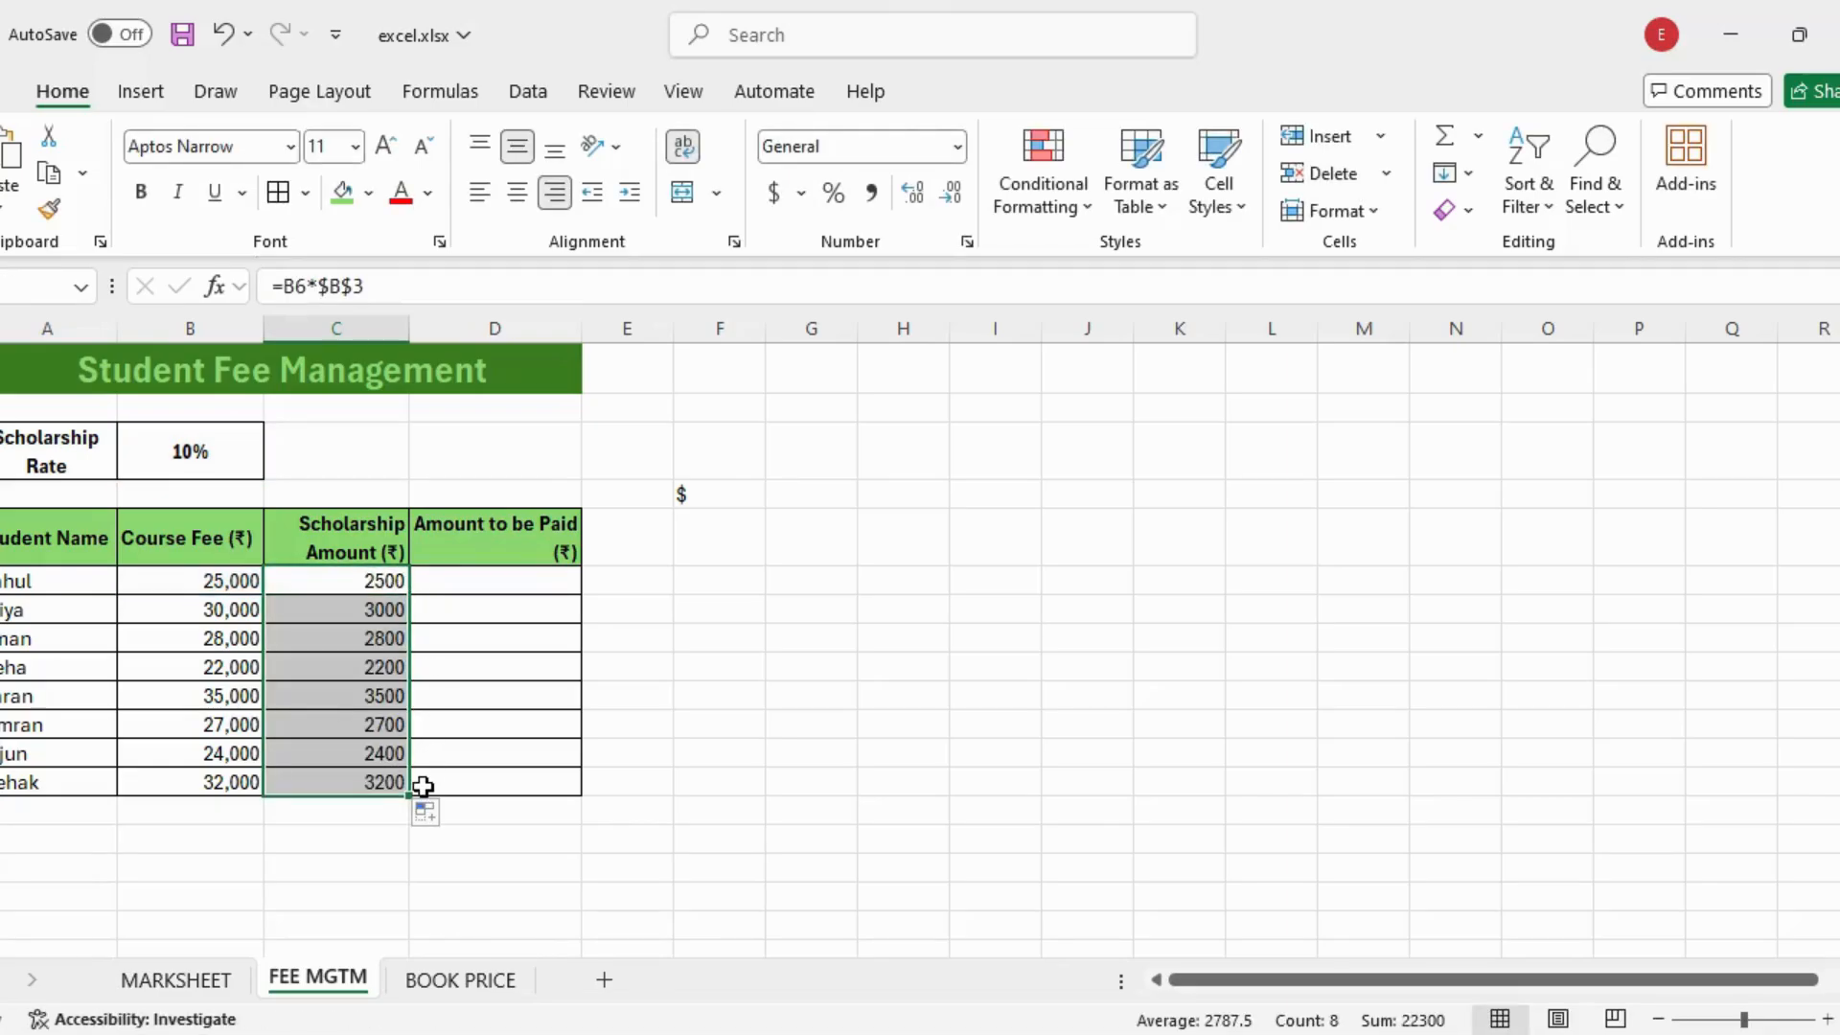
Examine the copied formulas in C7 and C8, comparing the course fee reference with the absolute rate reference.
click(323, 618)
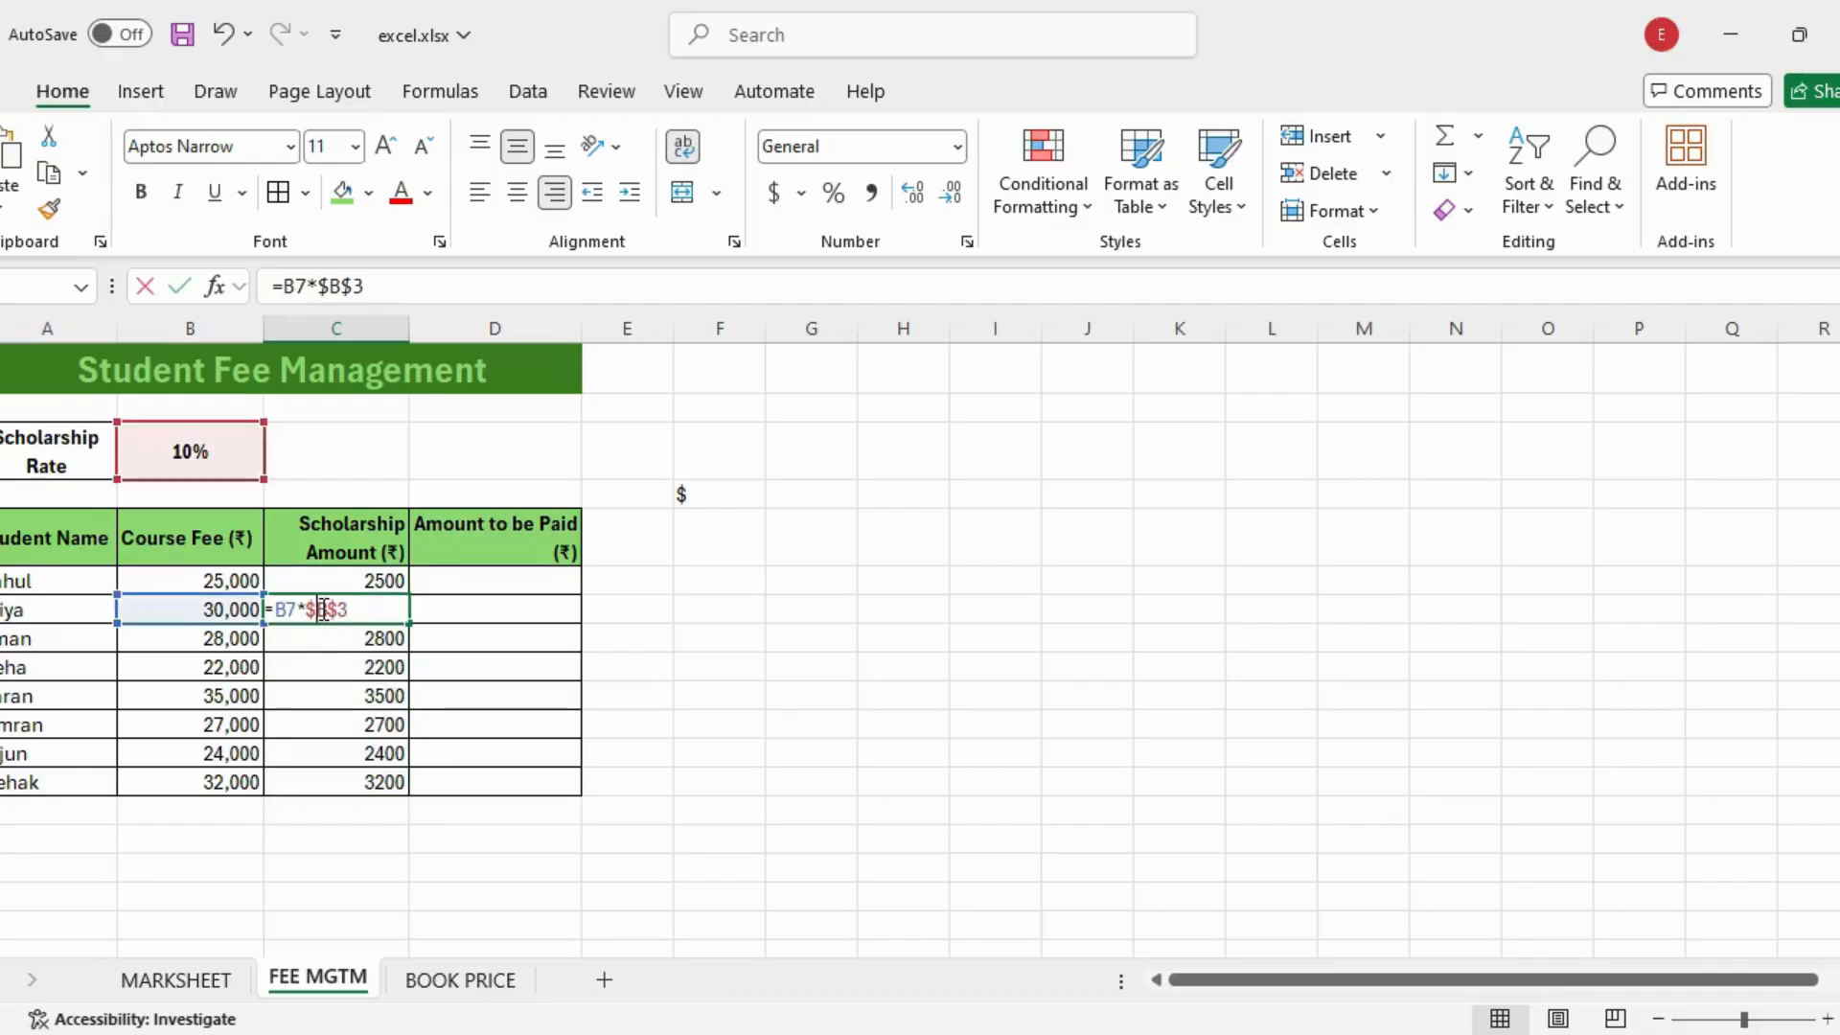
double_click(321, 613)
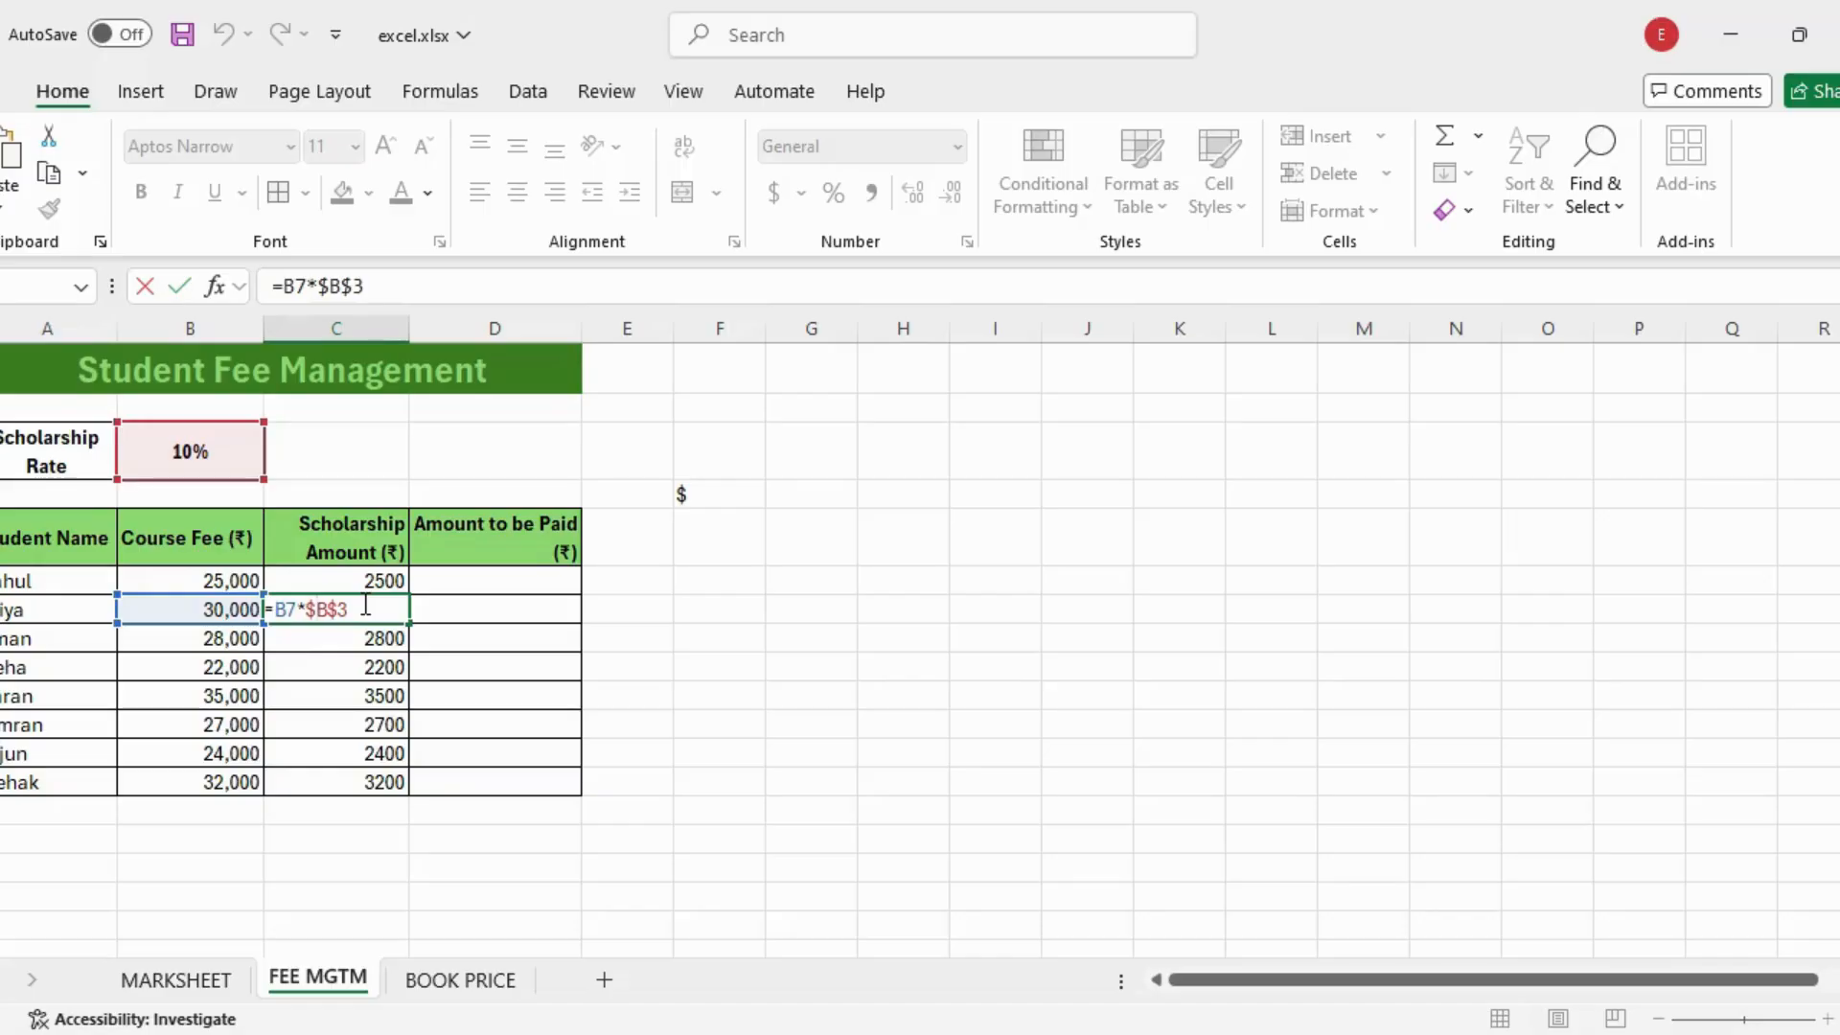
drag(349, 609, 309, 609)
click(349, 609)
key(Return)
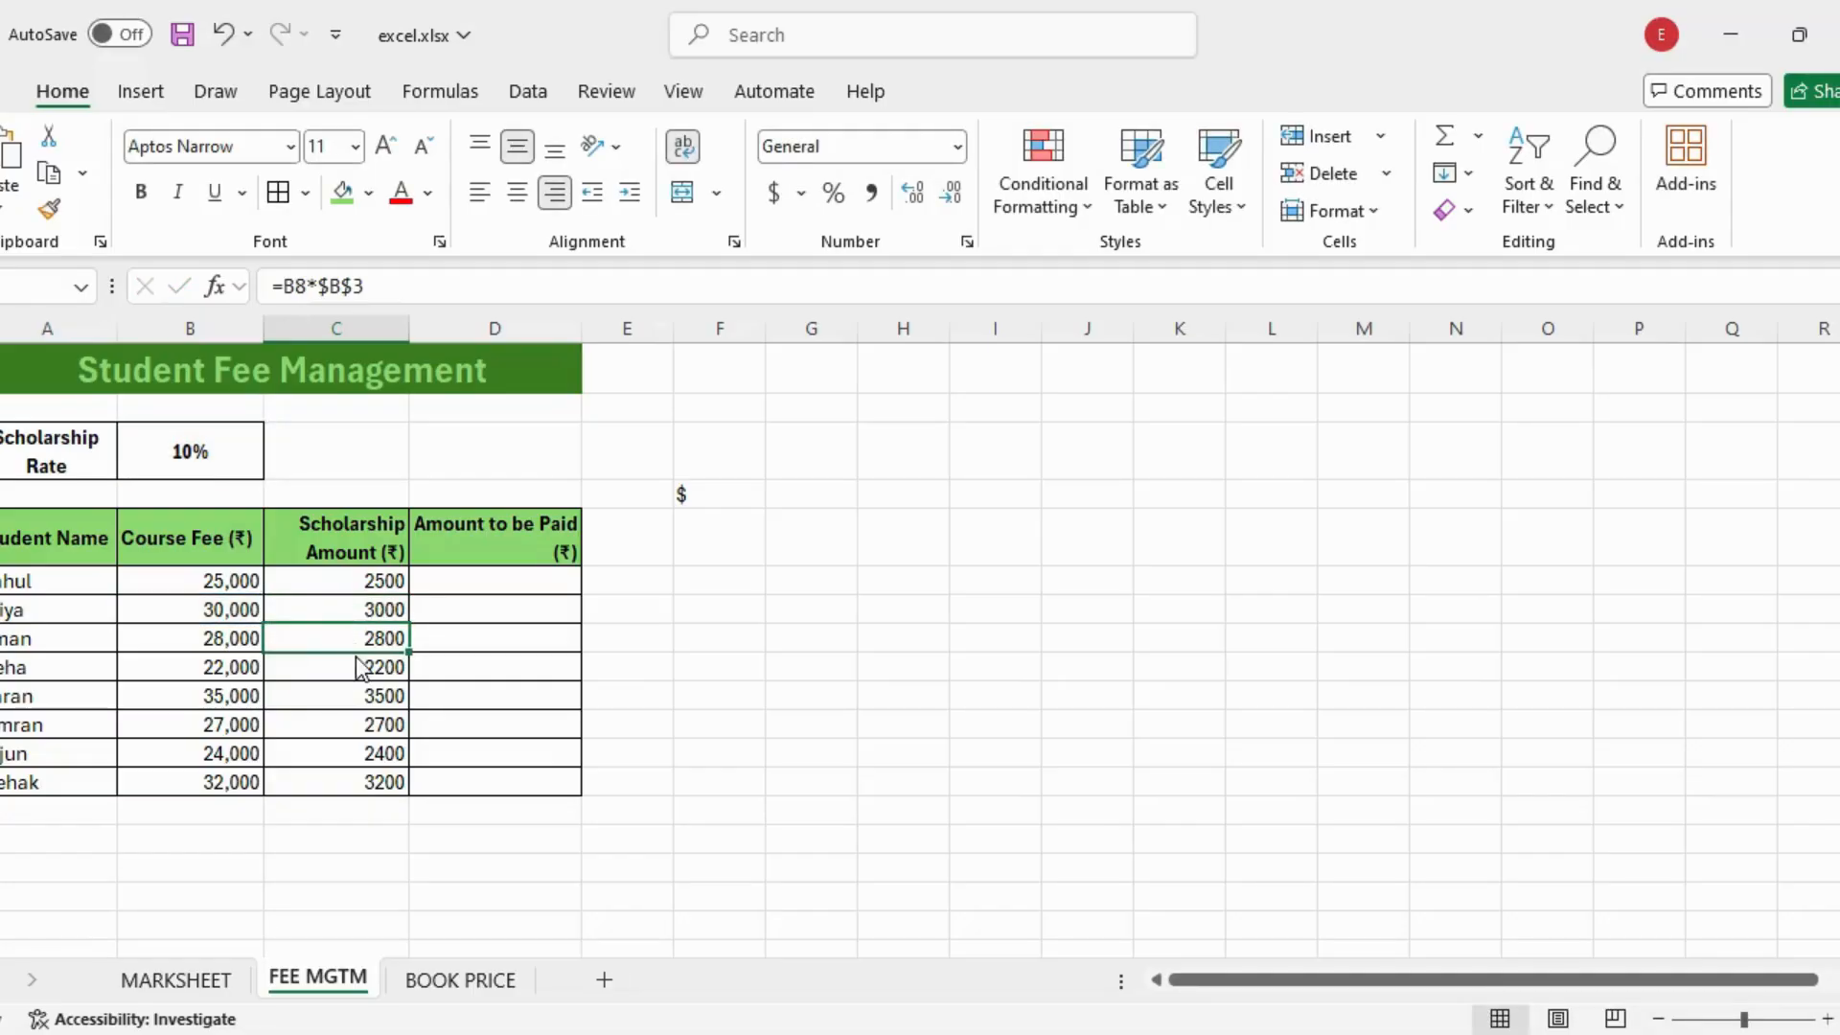
click(375, 288)
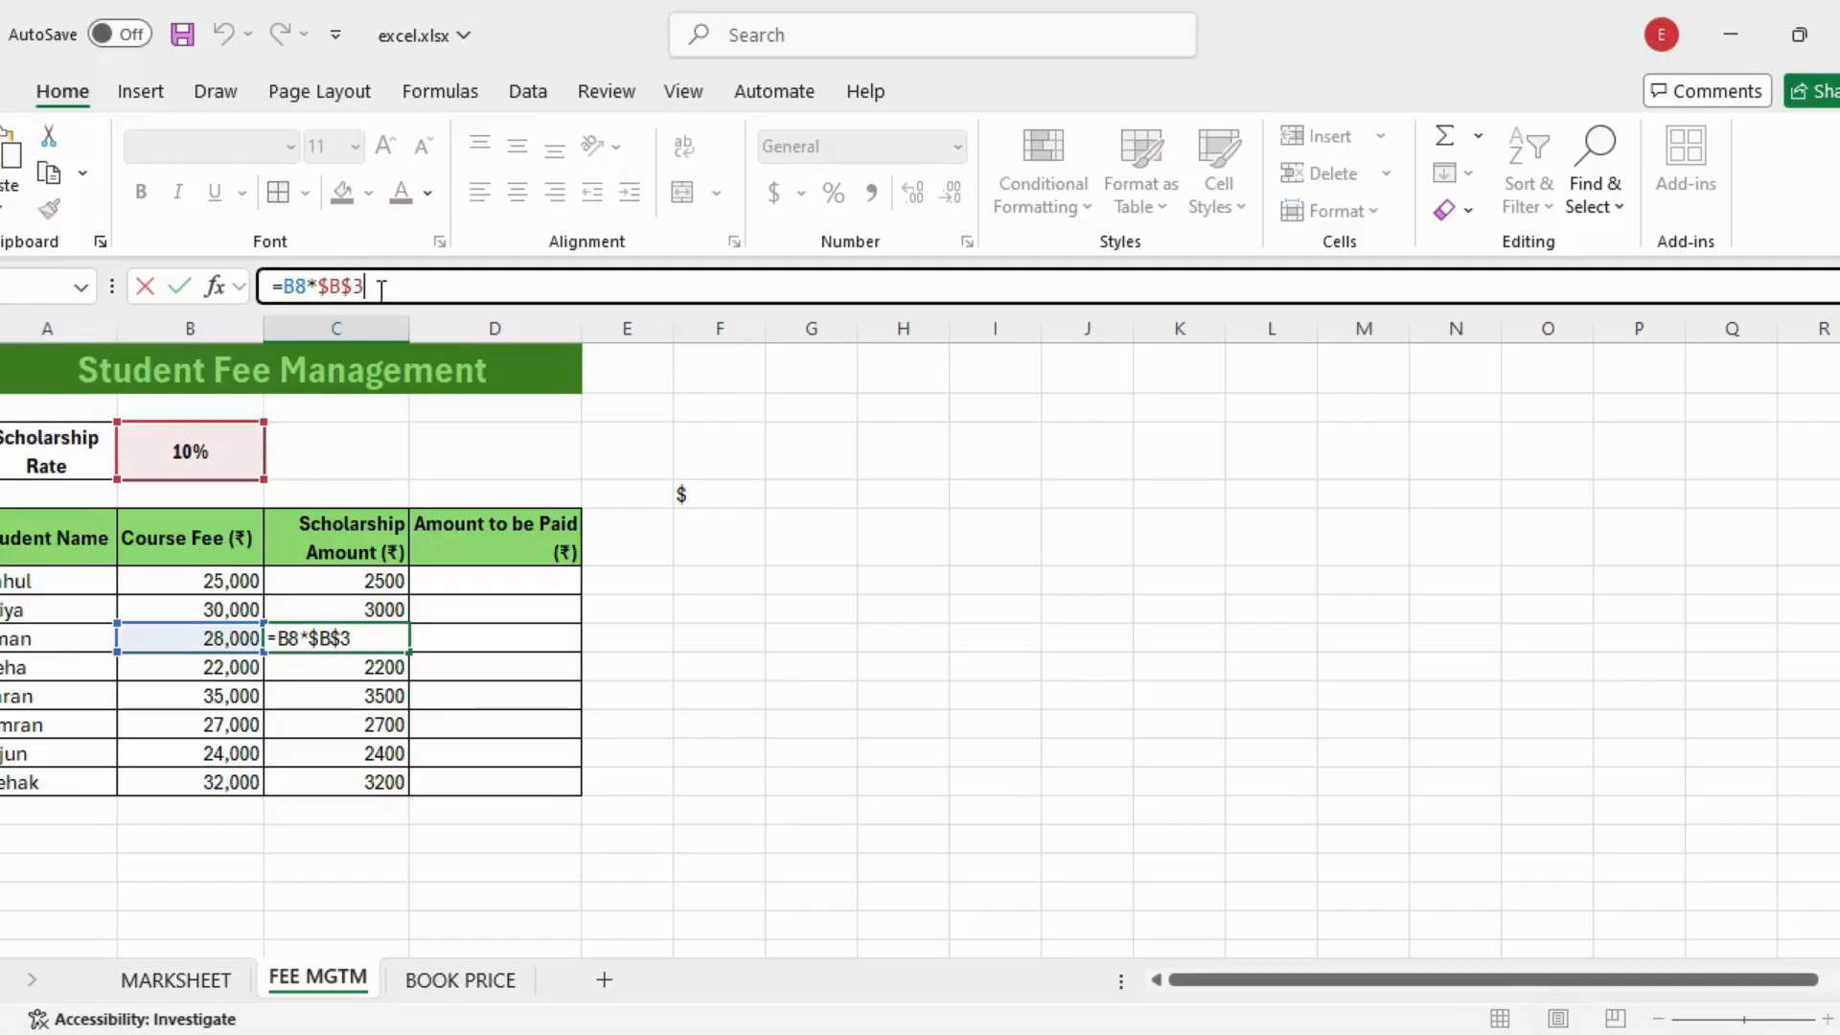
key(Return)
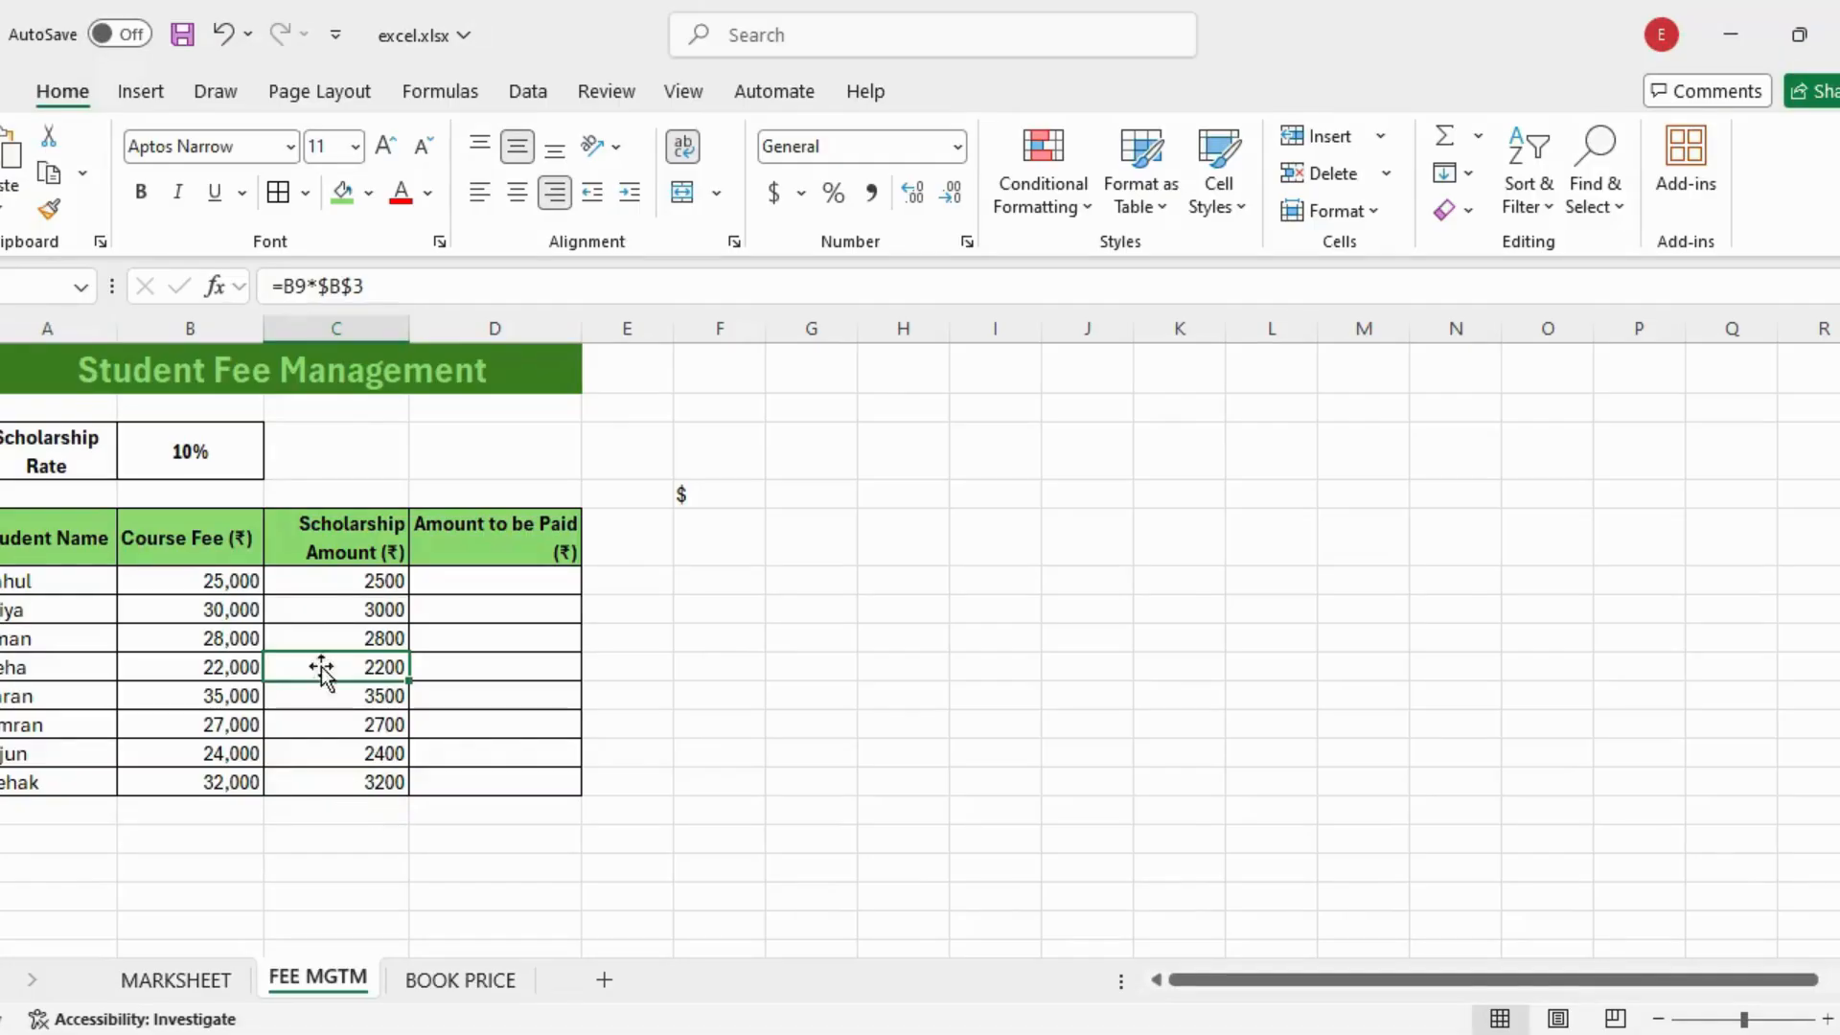
Start a formula in C3 referencing the scholarship rate in B3, cycle the reference through its absolute and mixed forms, and discard it.
click(349, 448)
text(=)
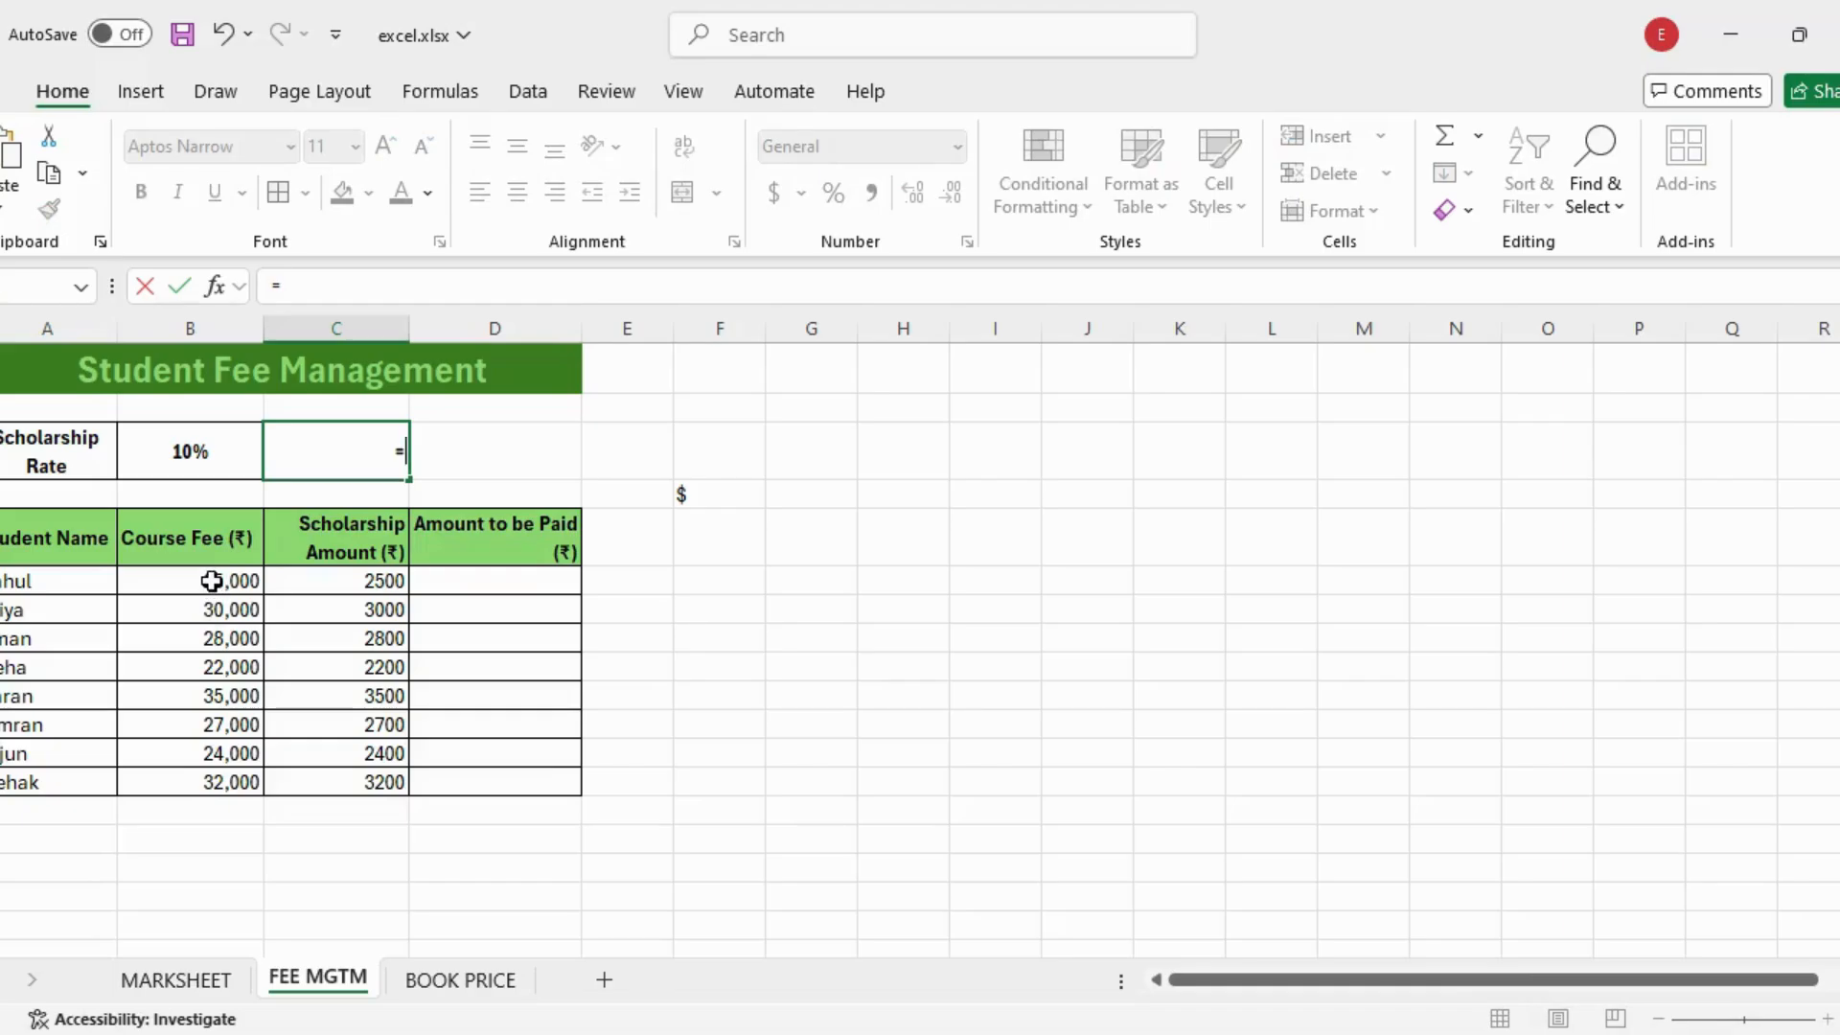
click(188, 462)
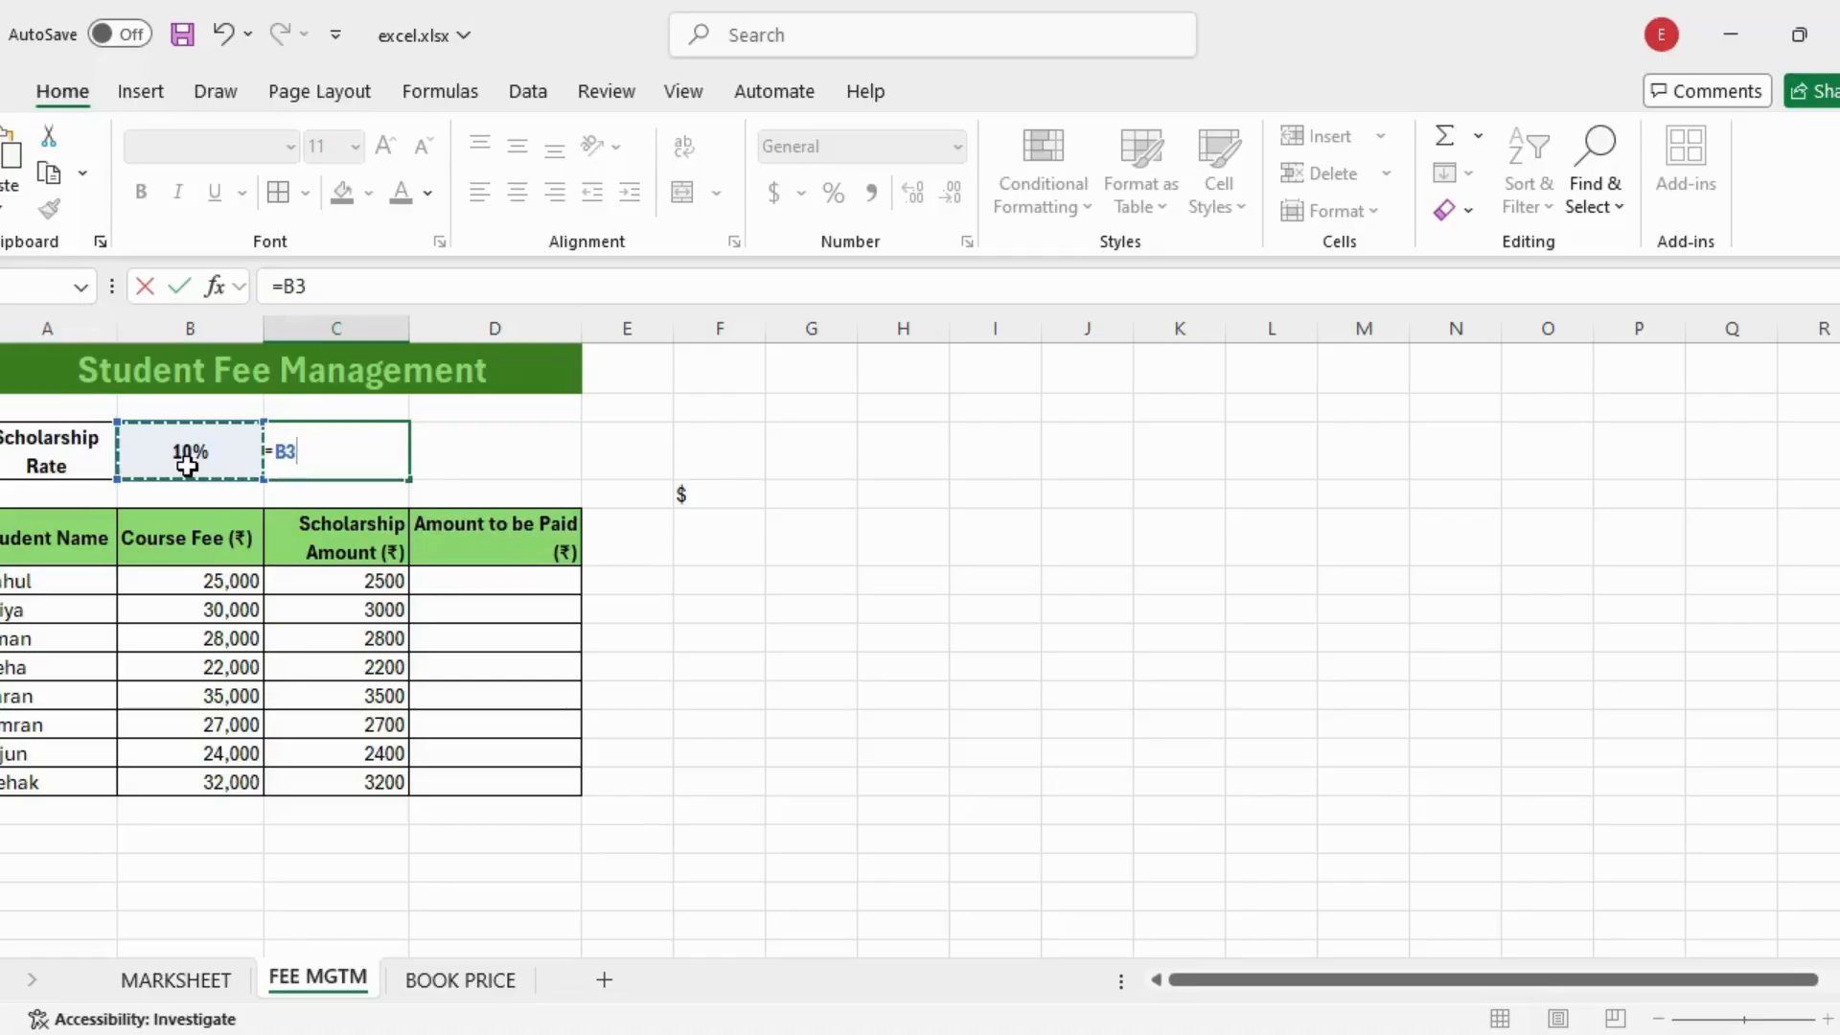
key(F4)
key(F4)
key(F4)
key(F4)
key(F4)
key(F4)
key(F4)
key(F4)
key(F4)
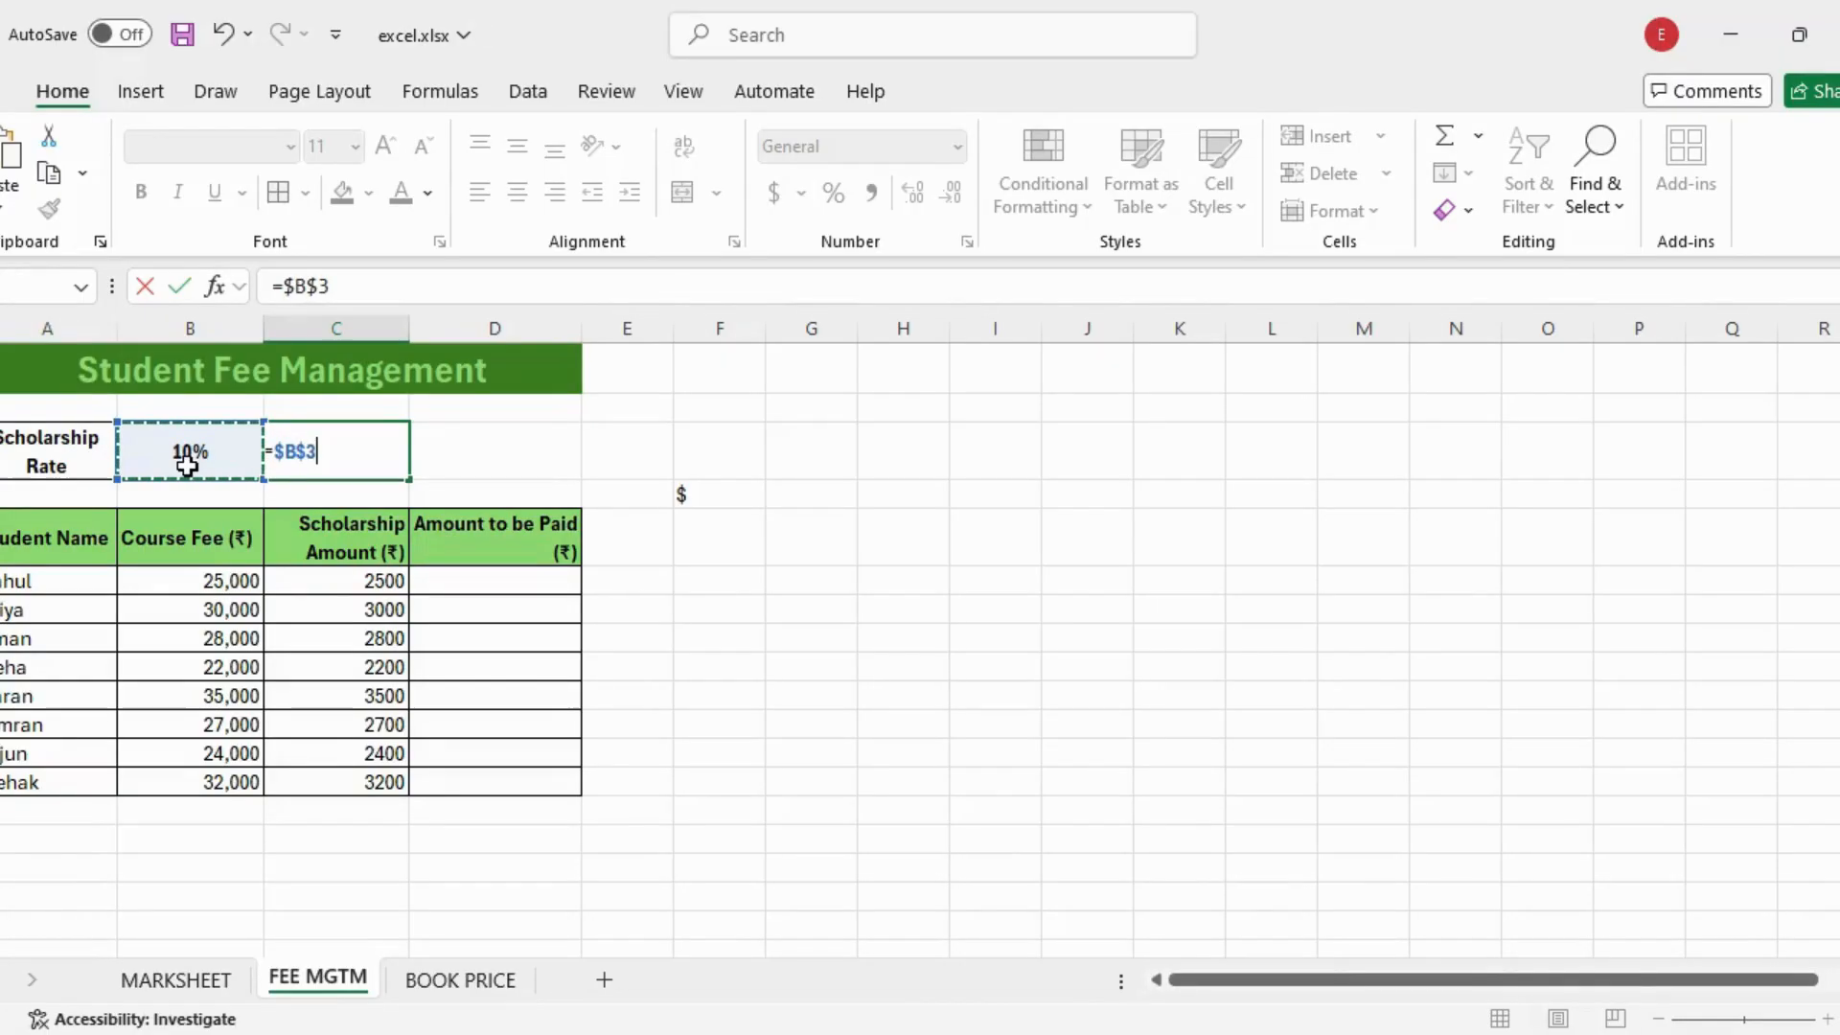
click(747, 459)
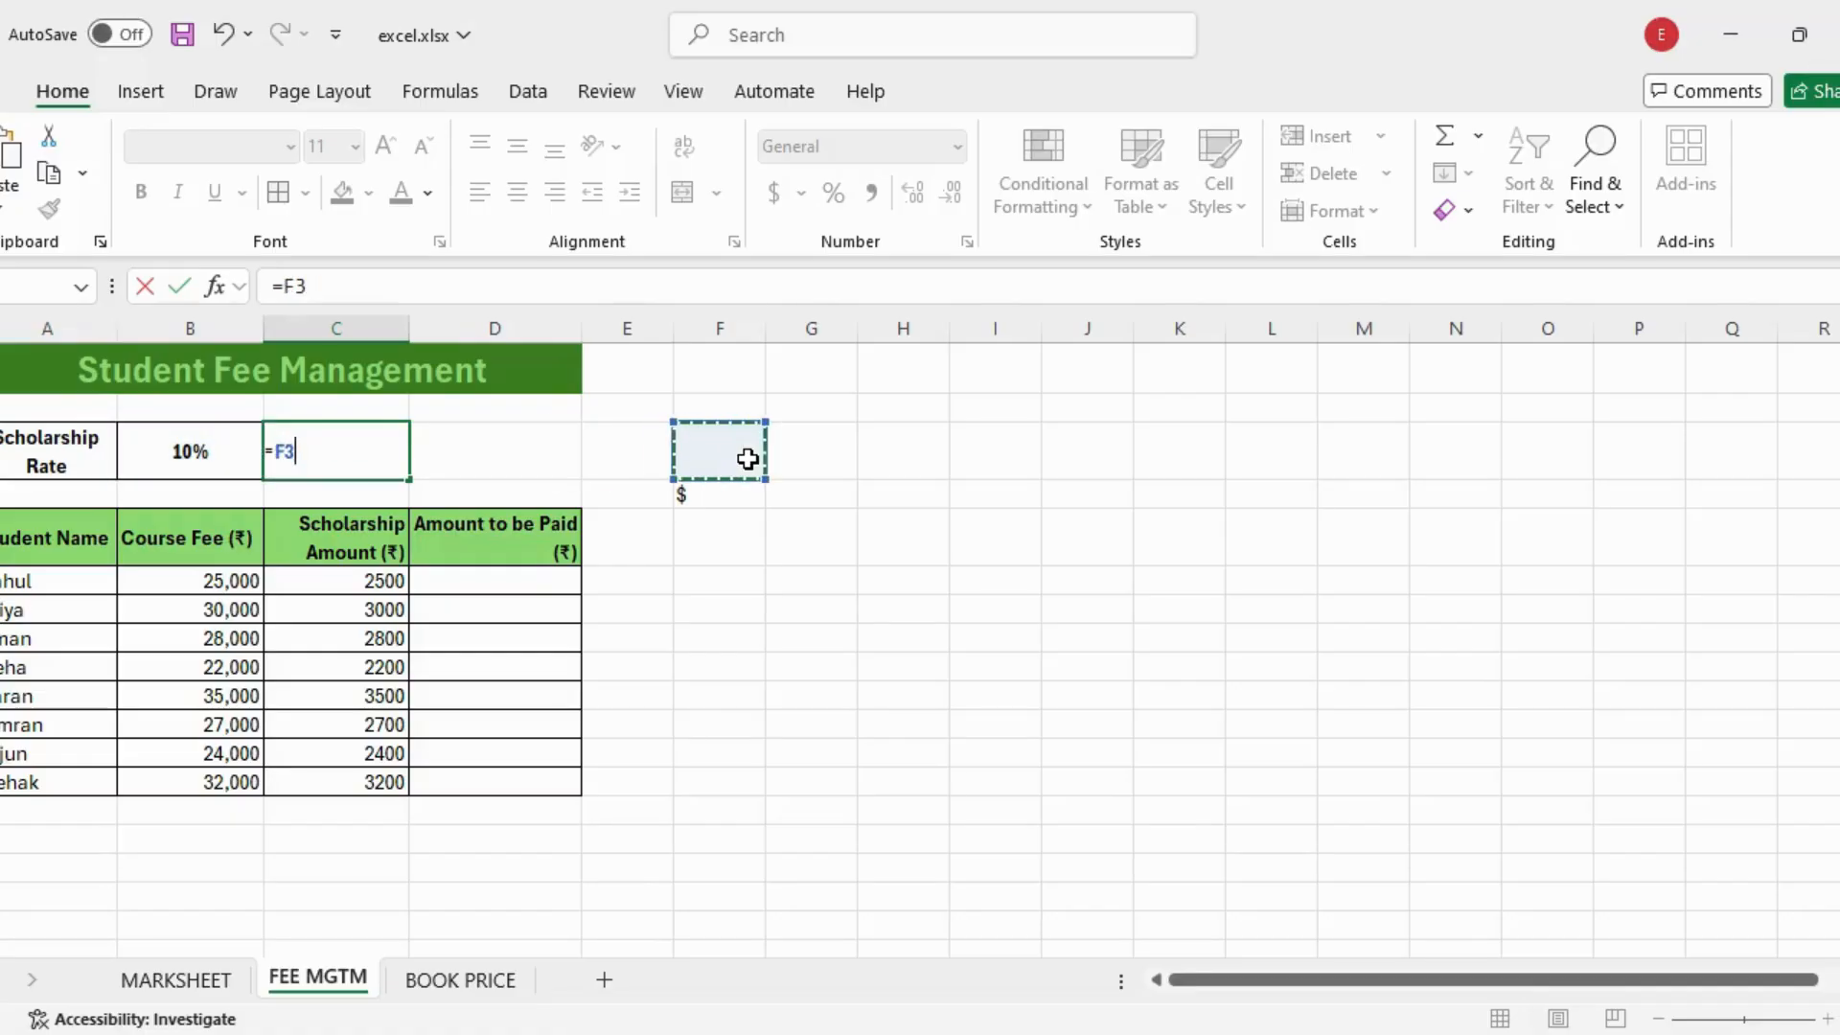
key(BackSpace)
key(BackSpace)
key(BackSpace)
click(846, 458)
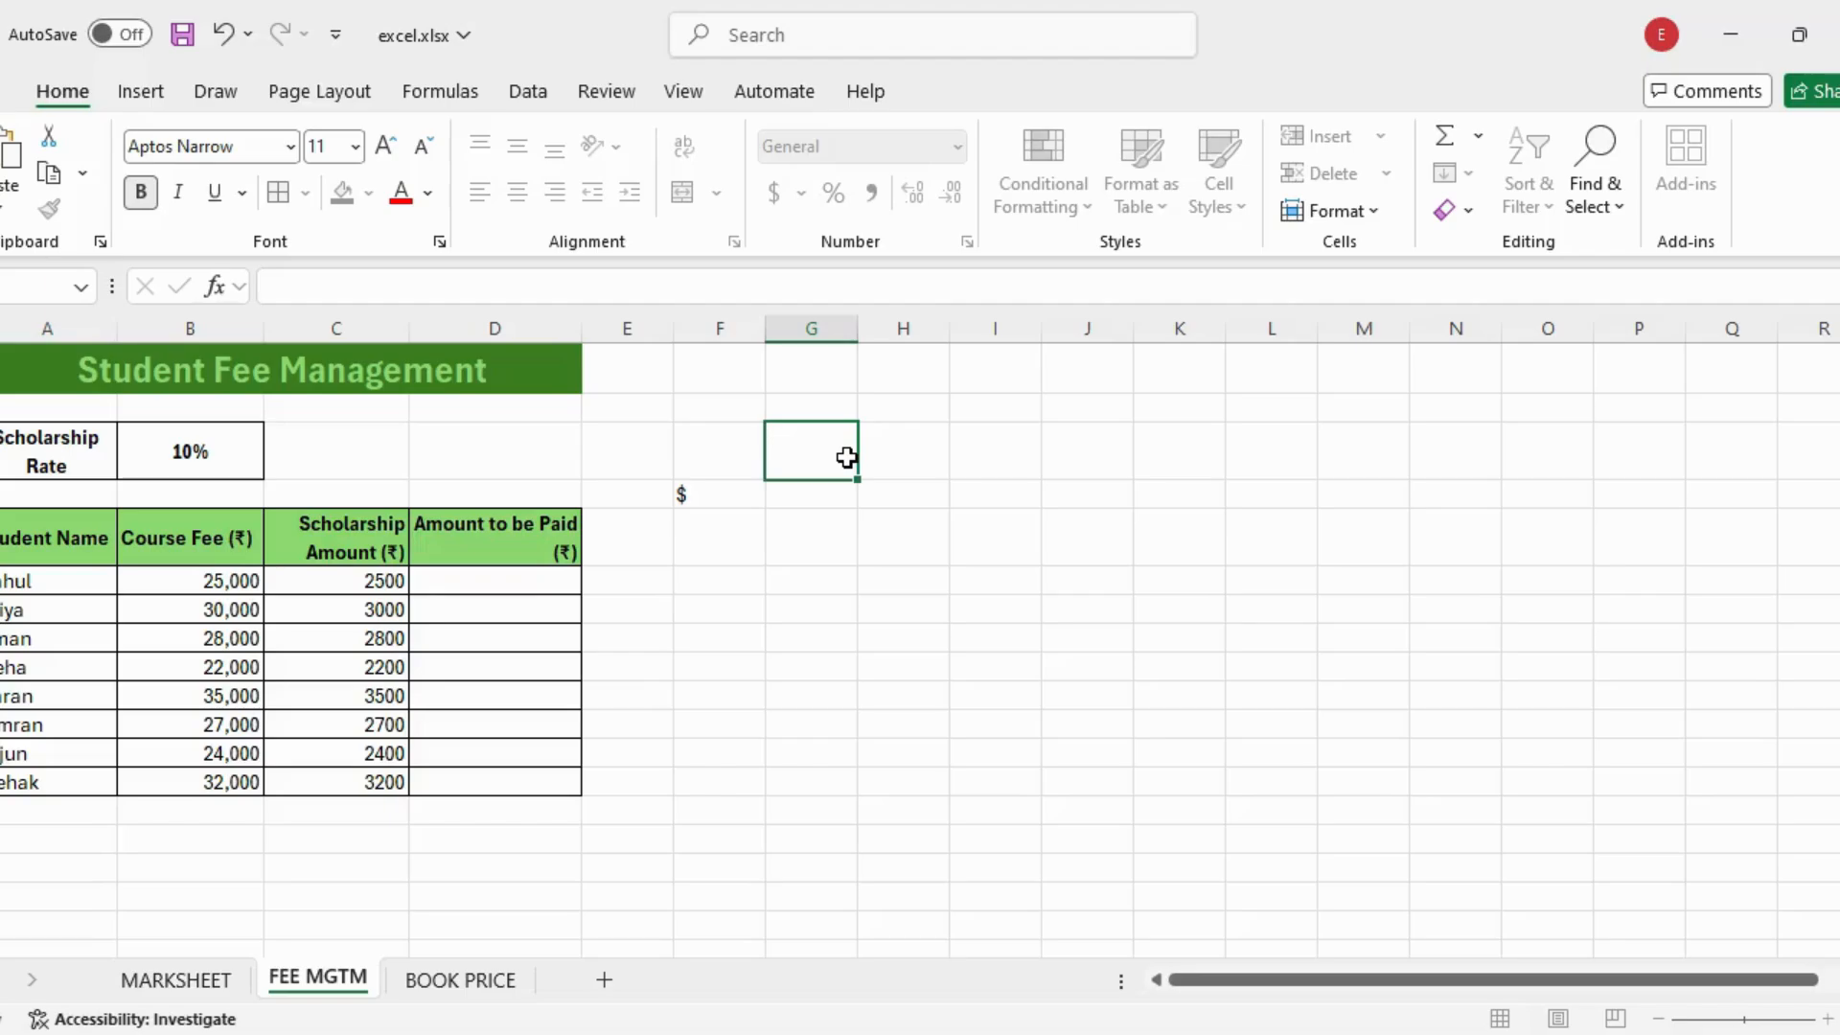
Enter the note "F4 key" in G5 and the note "Fn+F4" in G7.
click(841, 530)
text(F$)
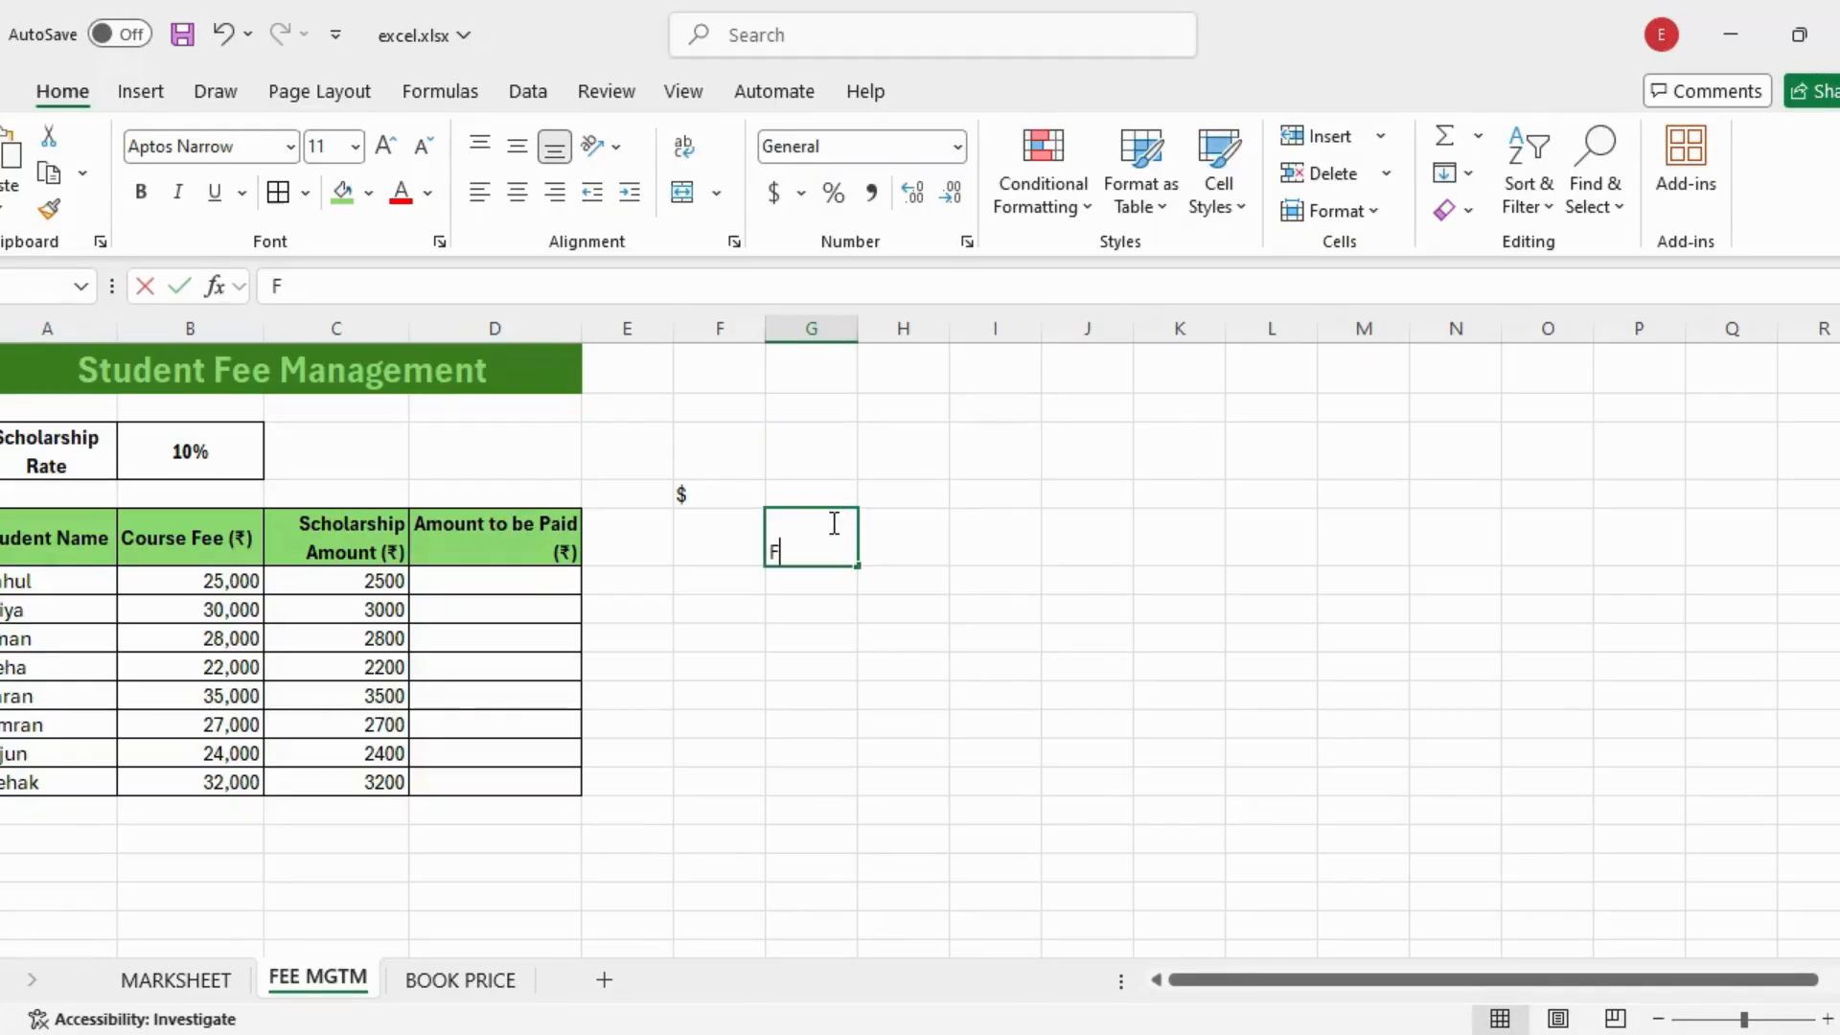
key(BackSpace)
key(BackSpace)
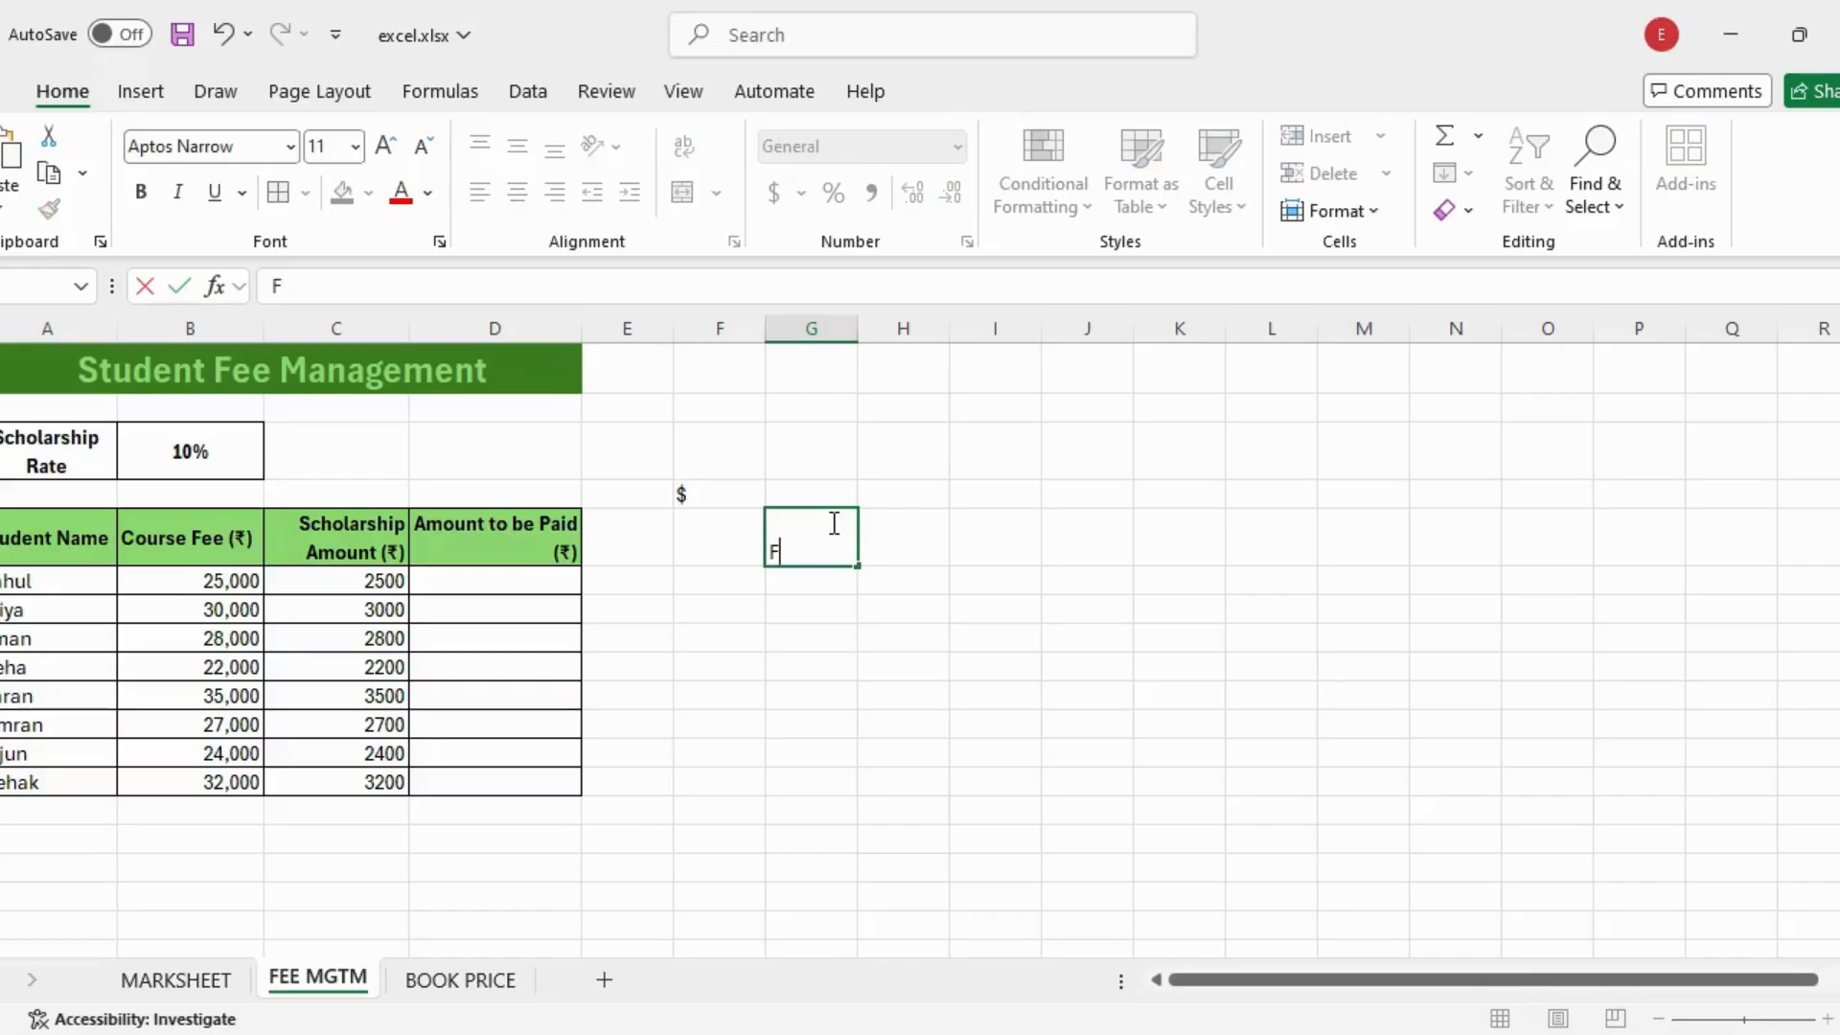
text(F4 key)
click(789, 610)
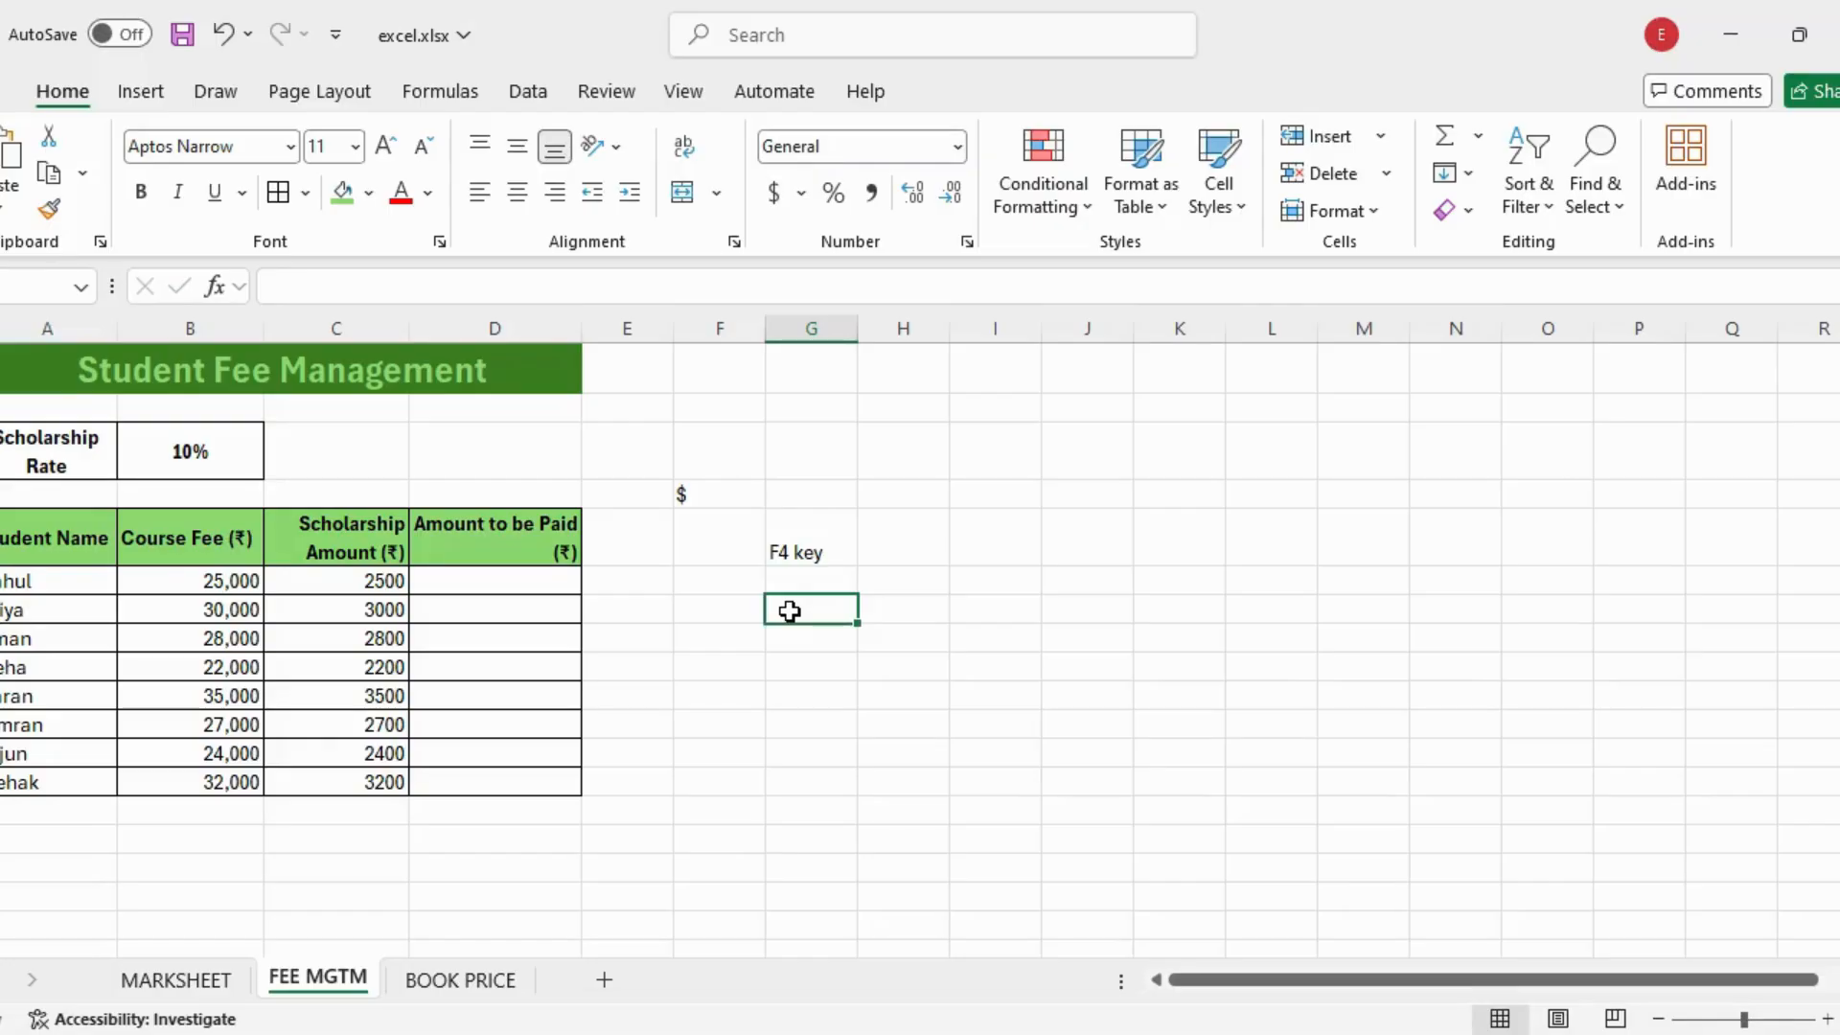
text(Fn)
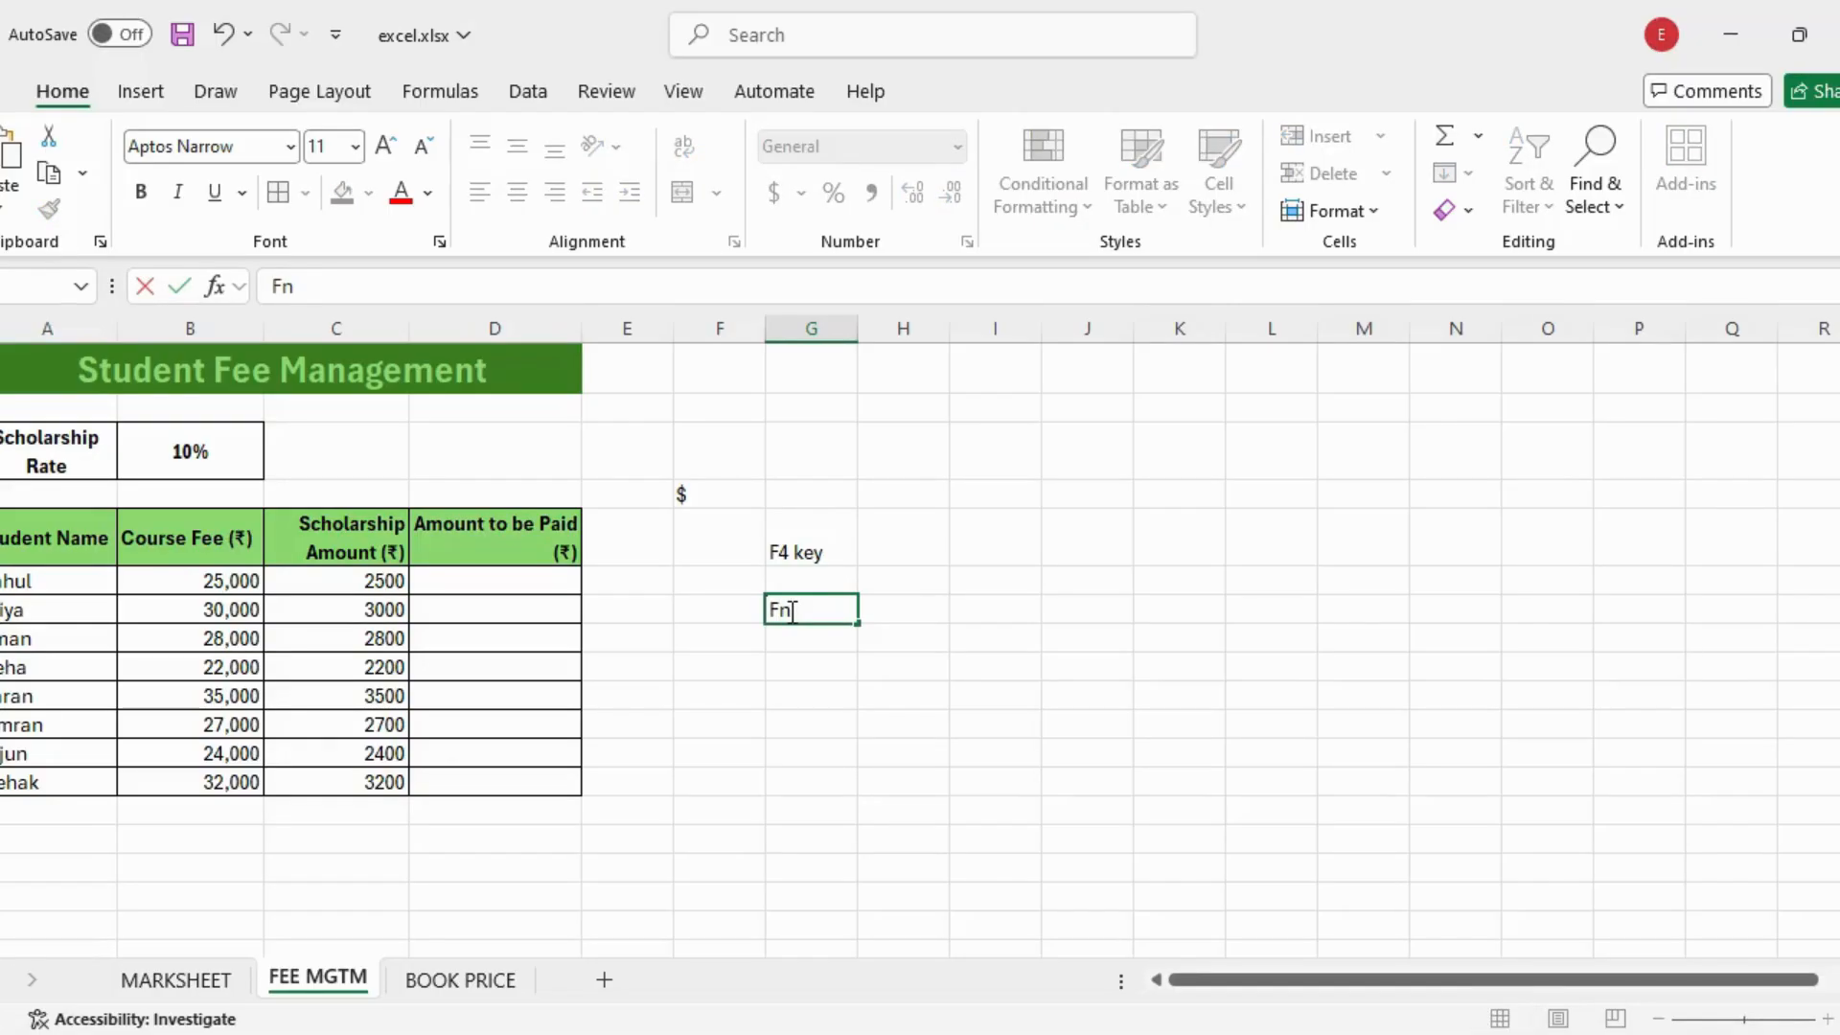
text(+F4)
click(837, 663)
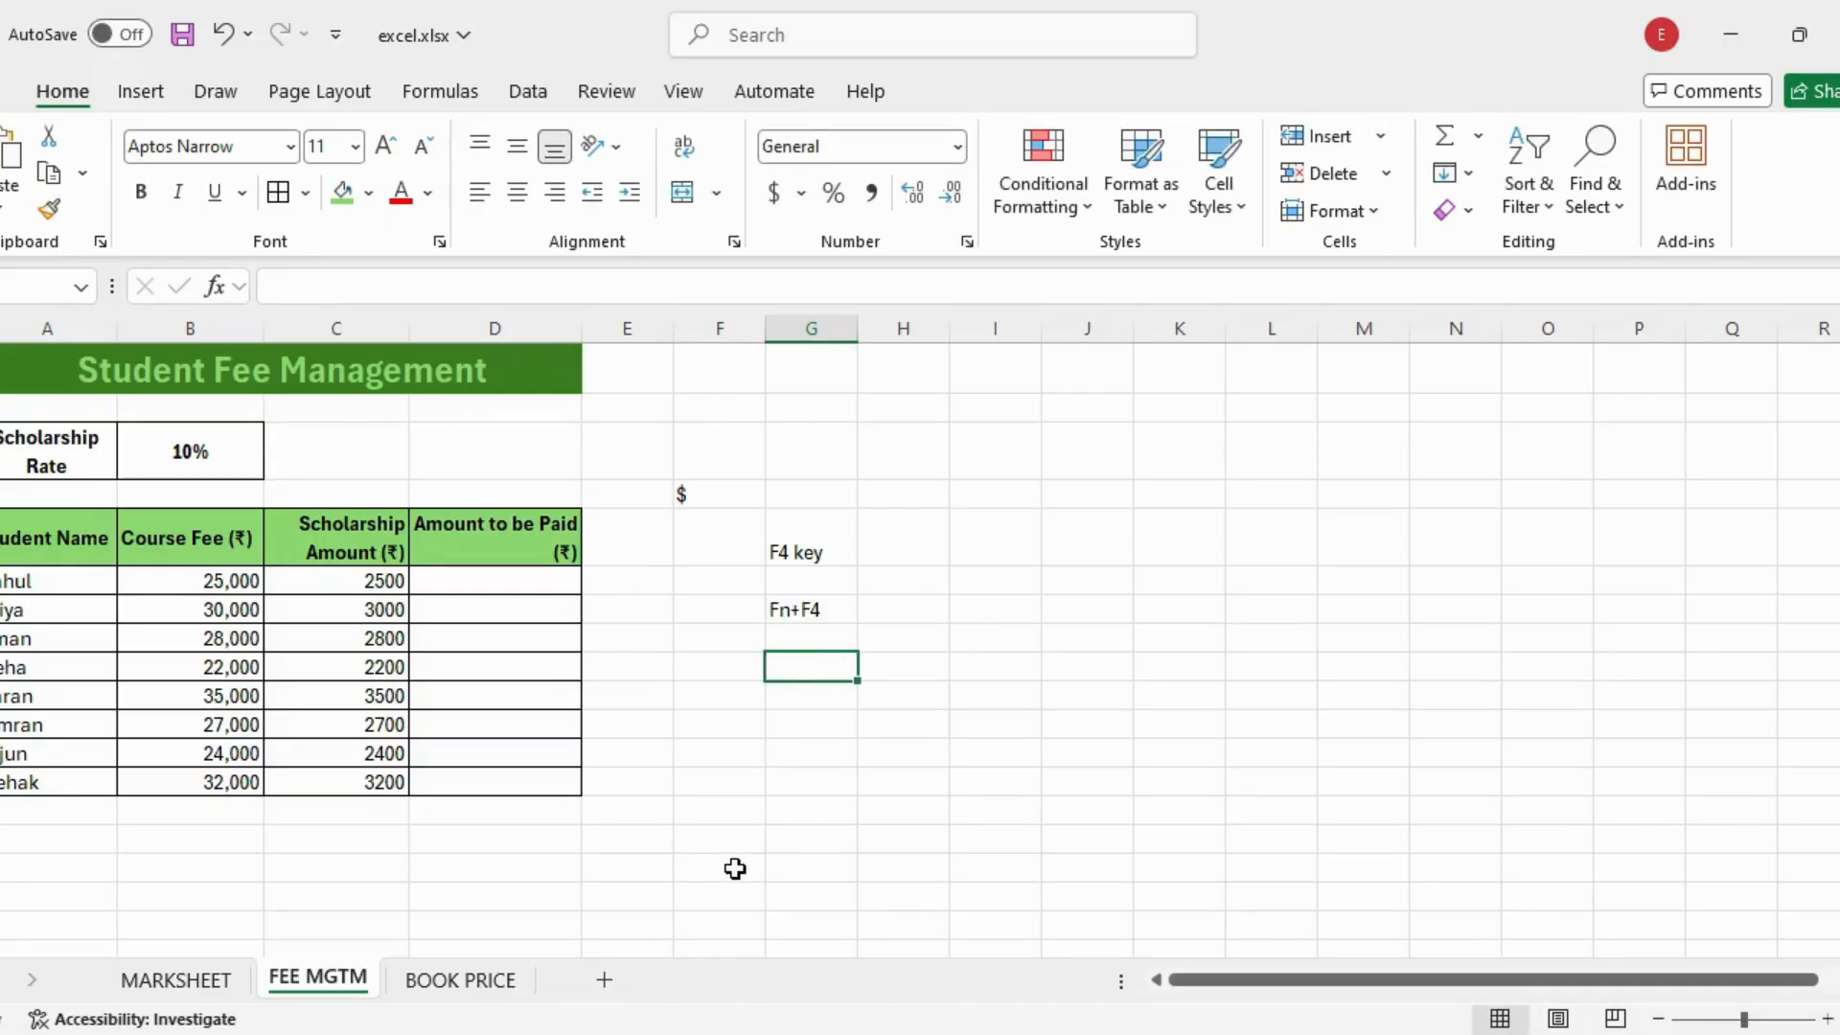
Open the BOOK PRICE sheet and look over the 5% and 10% rate columns.
click(469, 980)
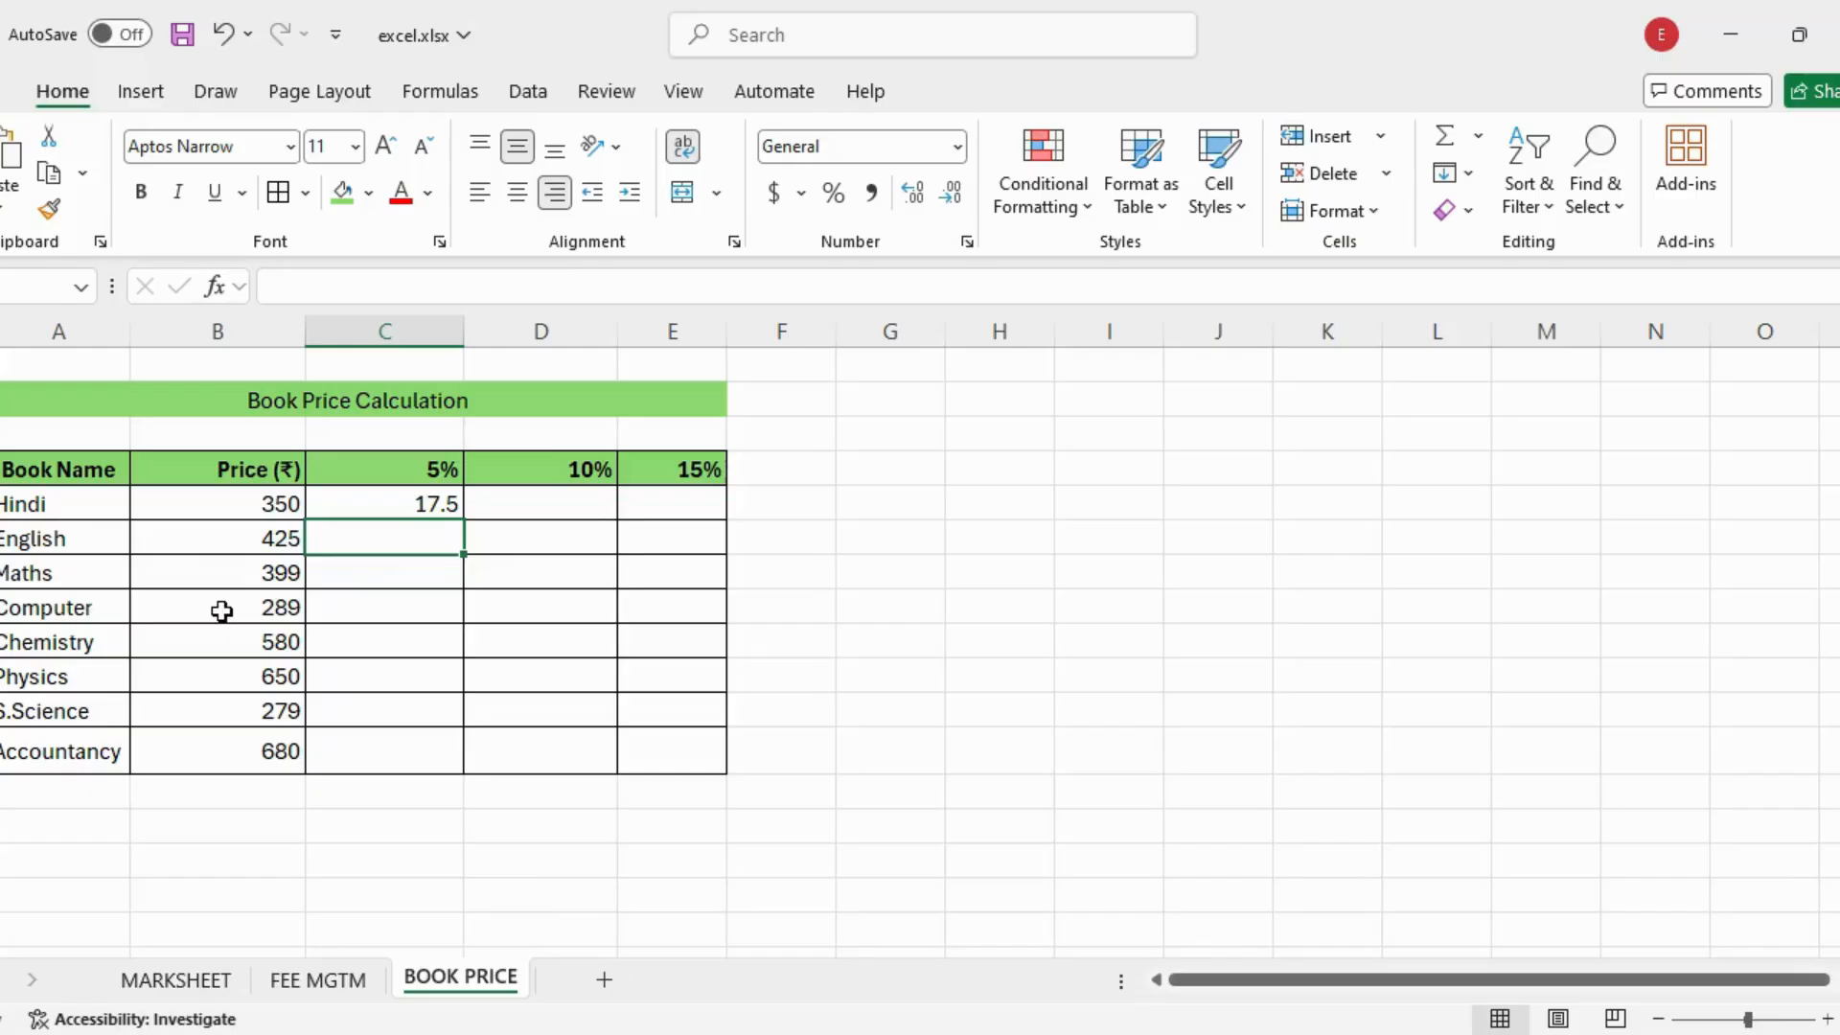
click(439, 472)
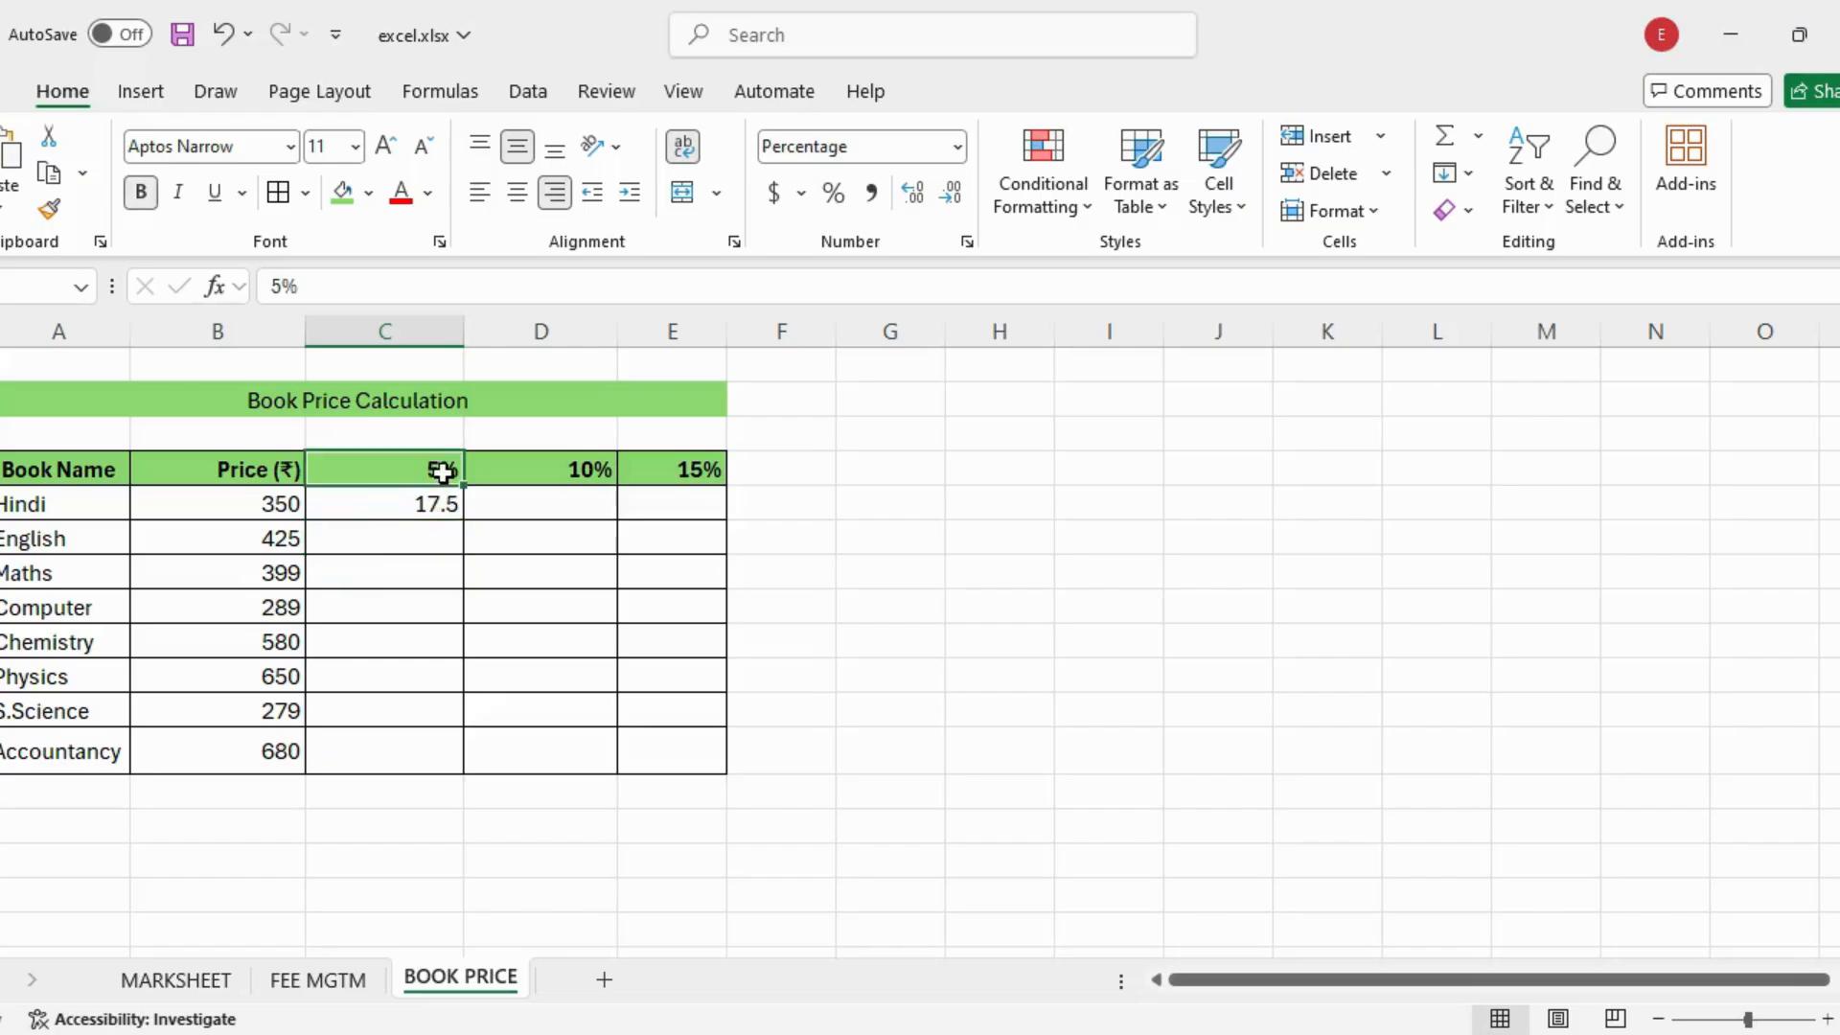
click(594, 463)
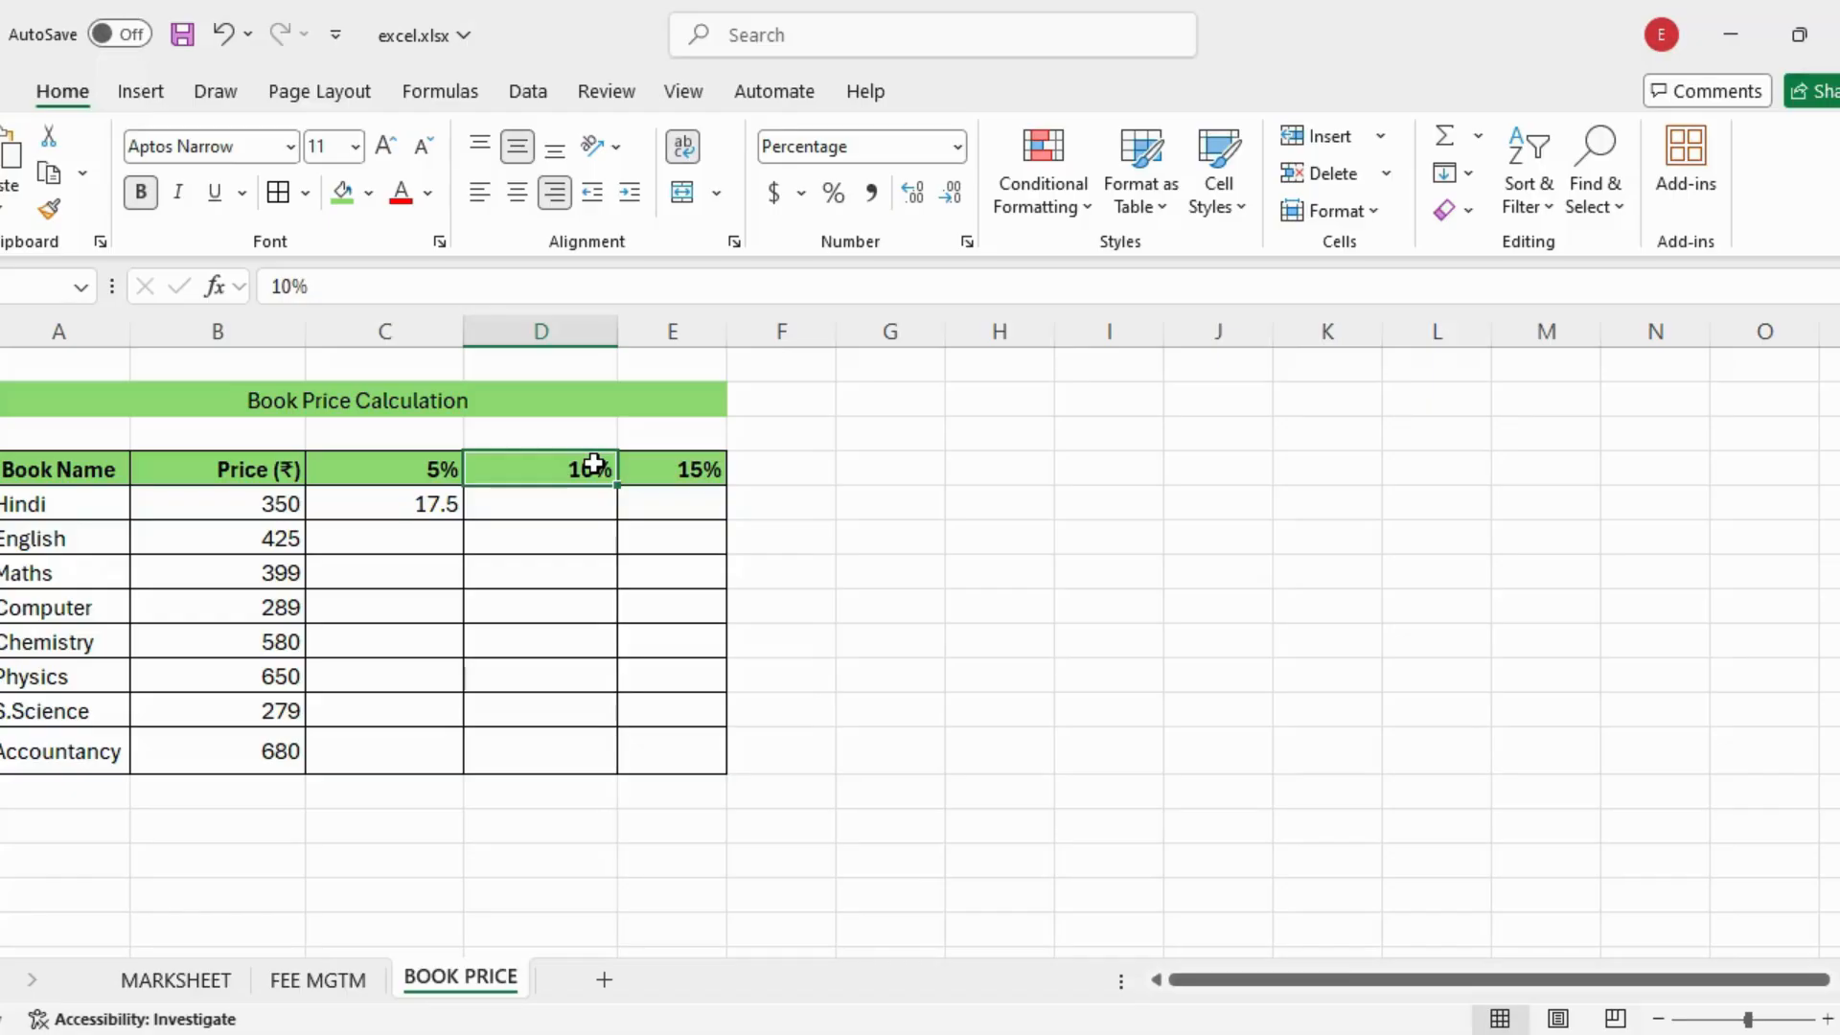
click(559, 507)
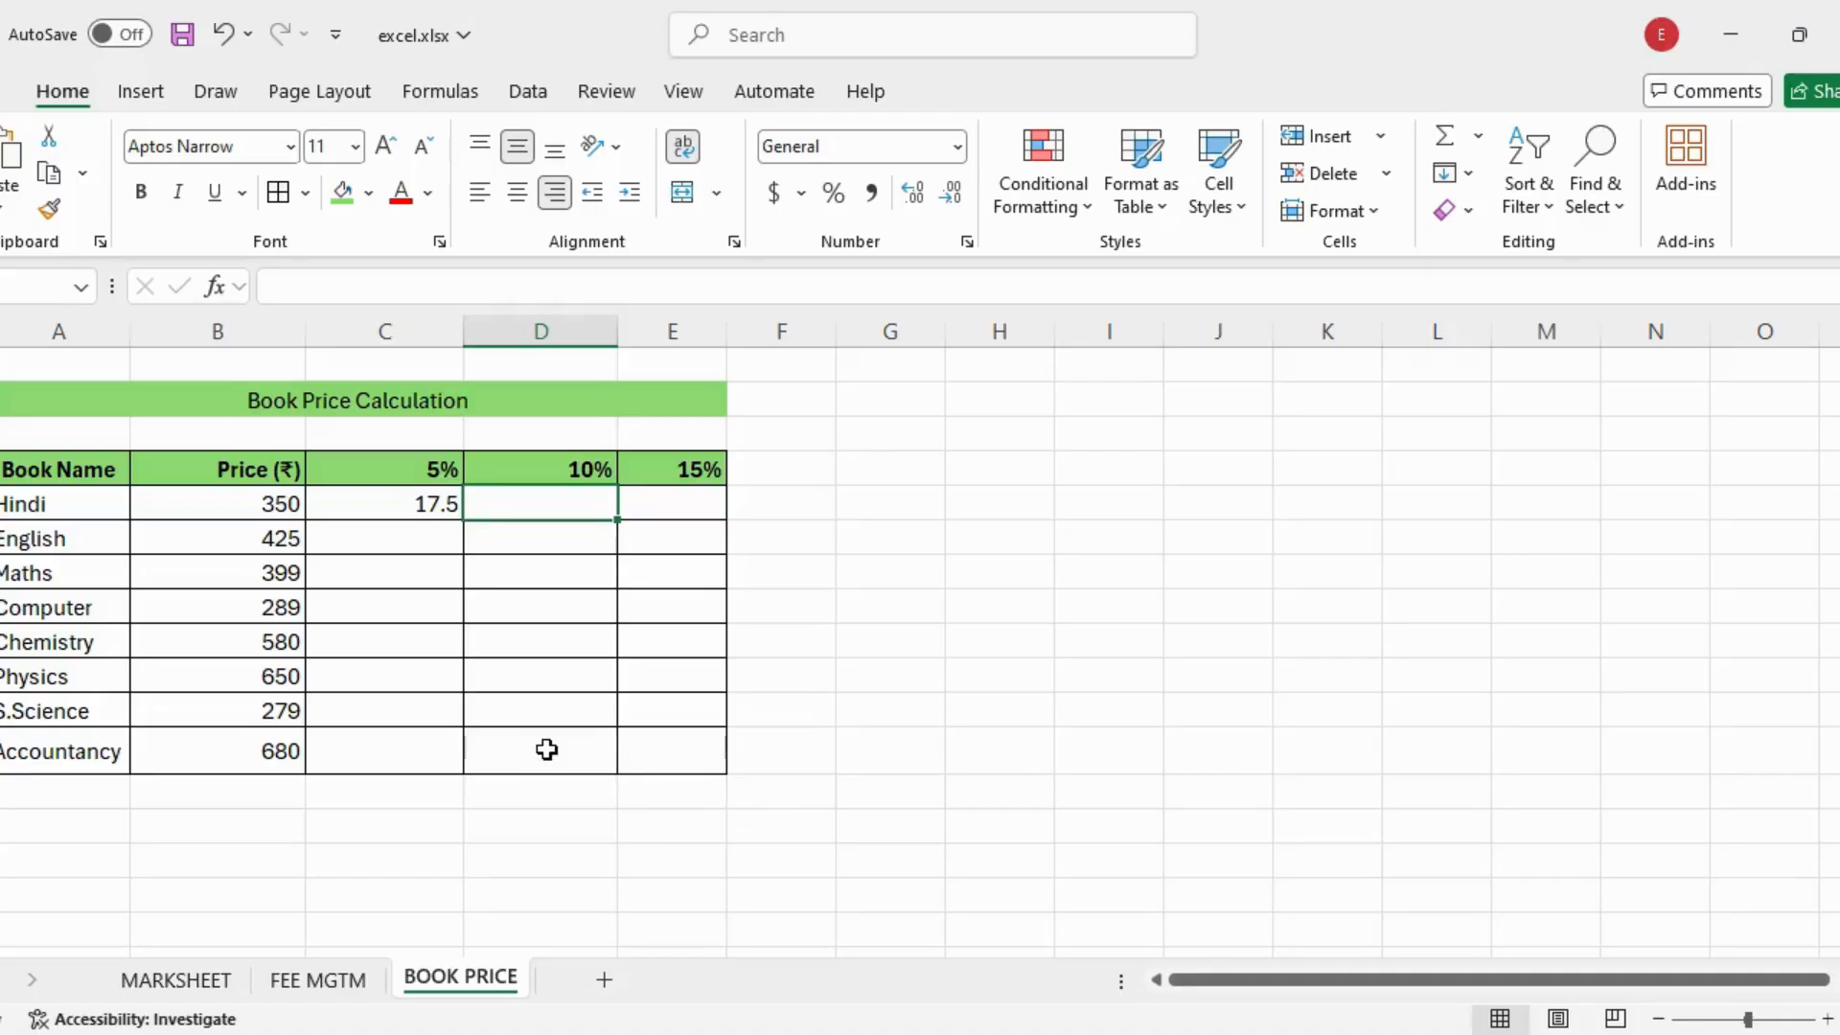
Examine the formula in C5, comparing the locked column in $B5 with the locked row in C$4.
click(436, 504)
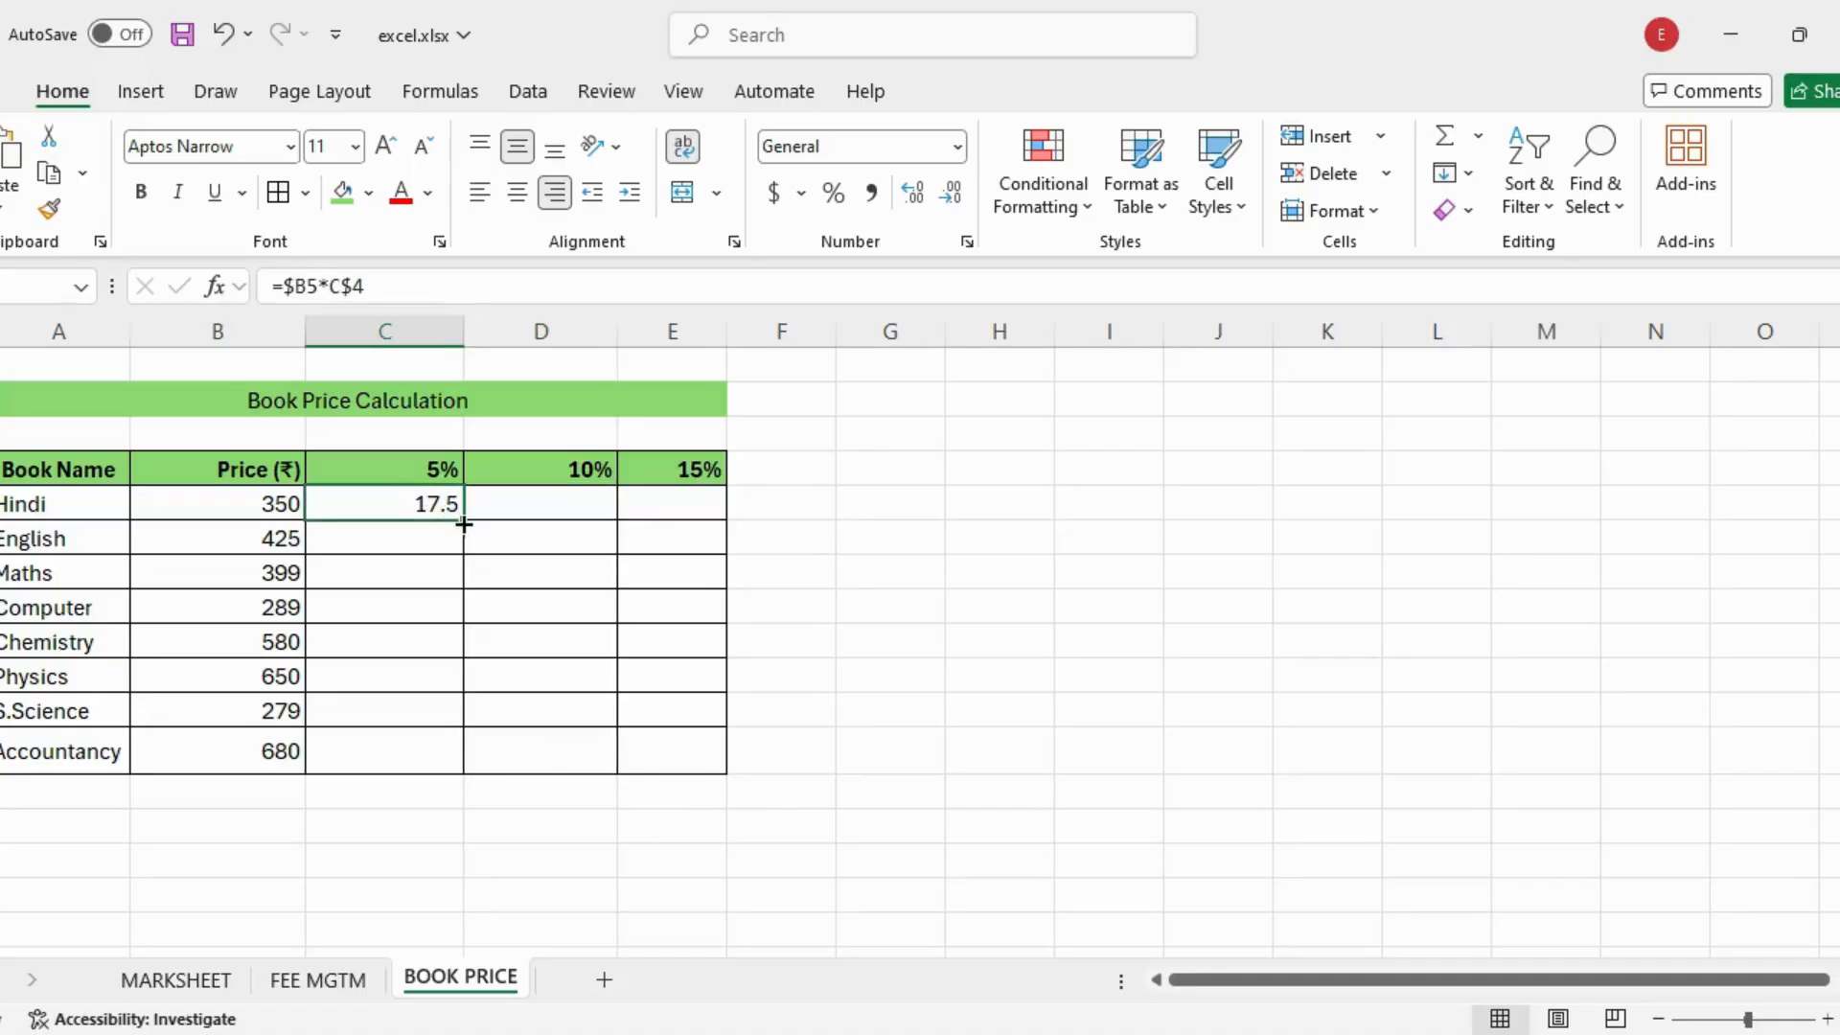
double_click(374, 503)
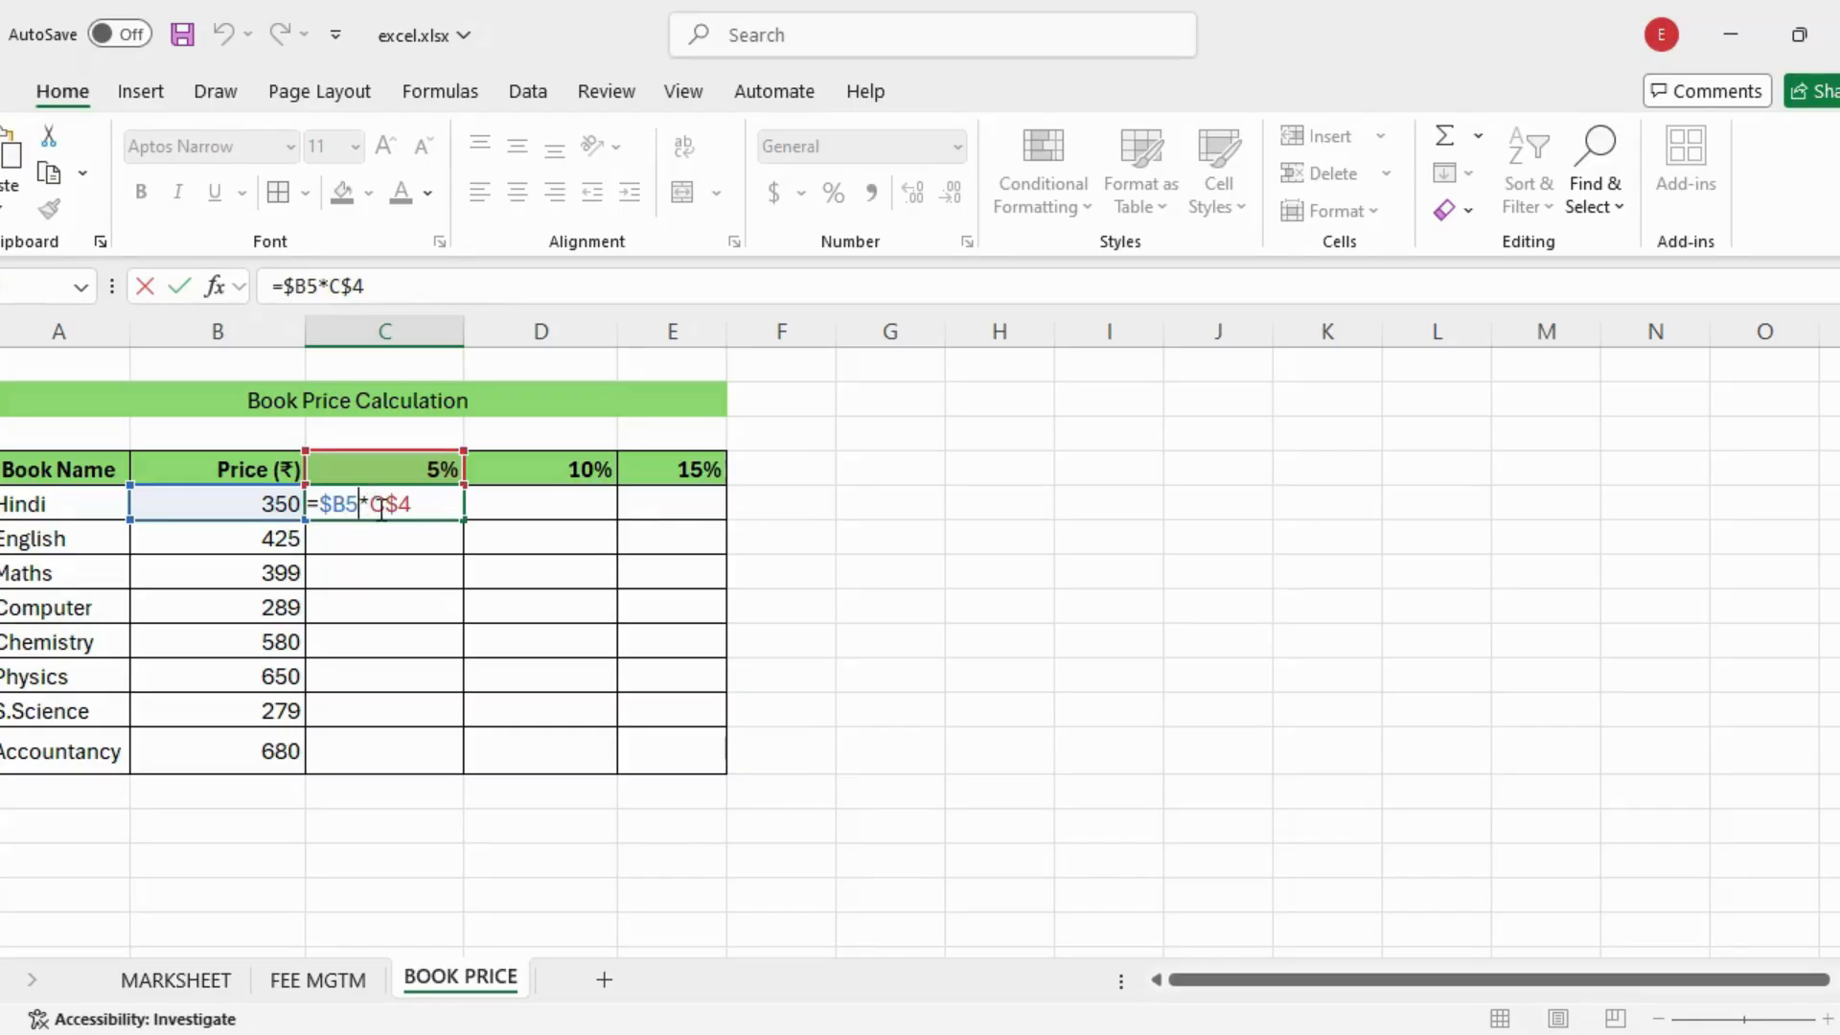
drag(417, 508, 305, 510)
click(422, 505)
drag(345, 504, 324, 503)
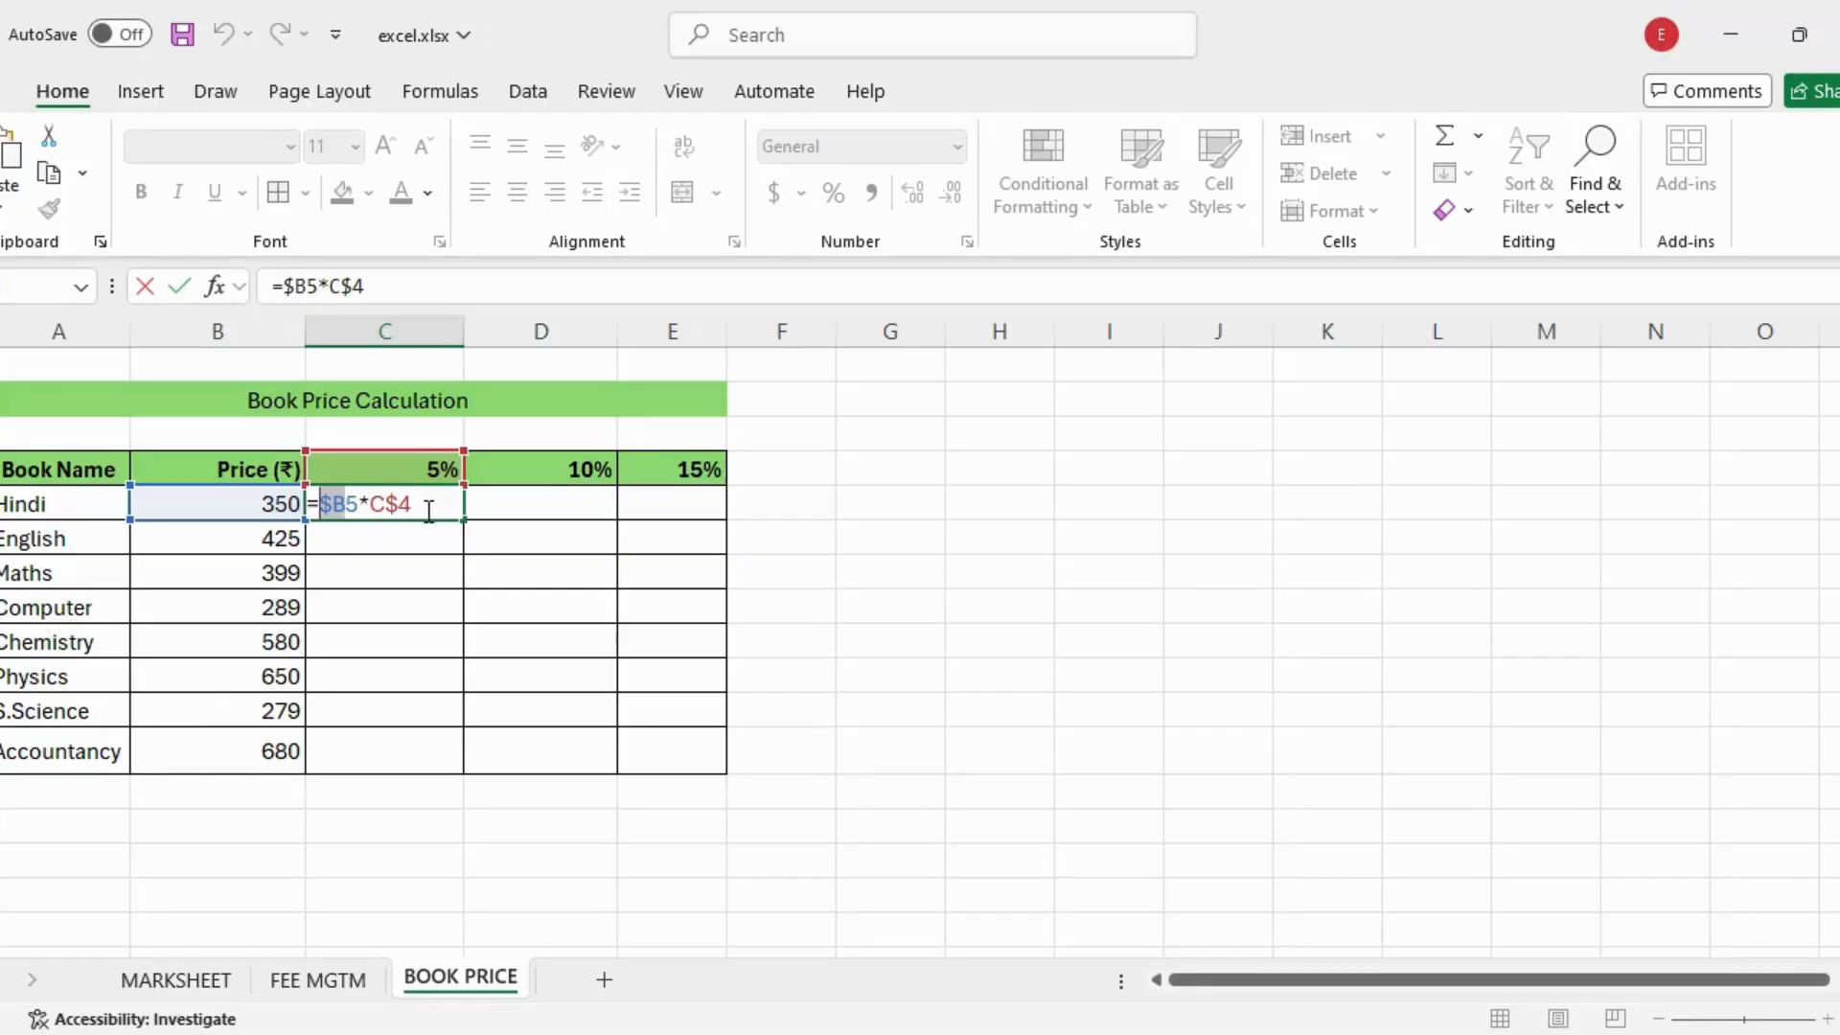
click(359, 503)
mouse_move(343, 504)
mouse_down()
mouse_move(326, 505)
mouse_move(348, 503)
mouse_up()
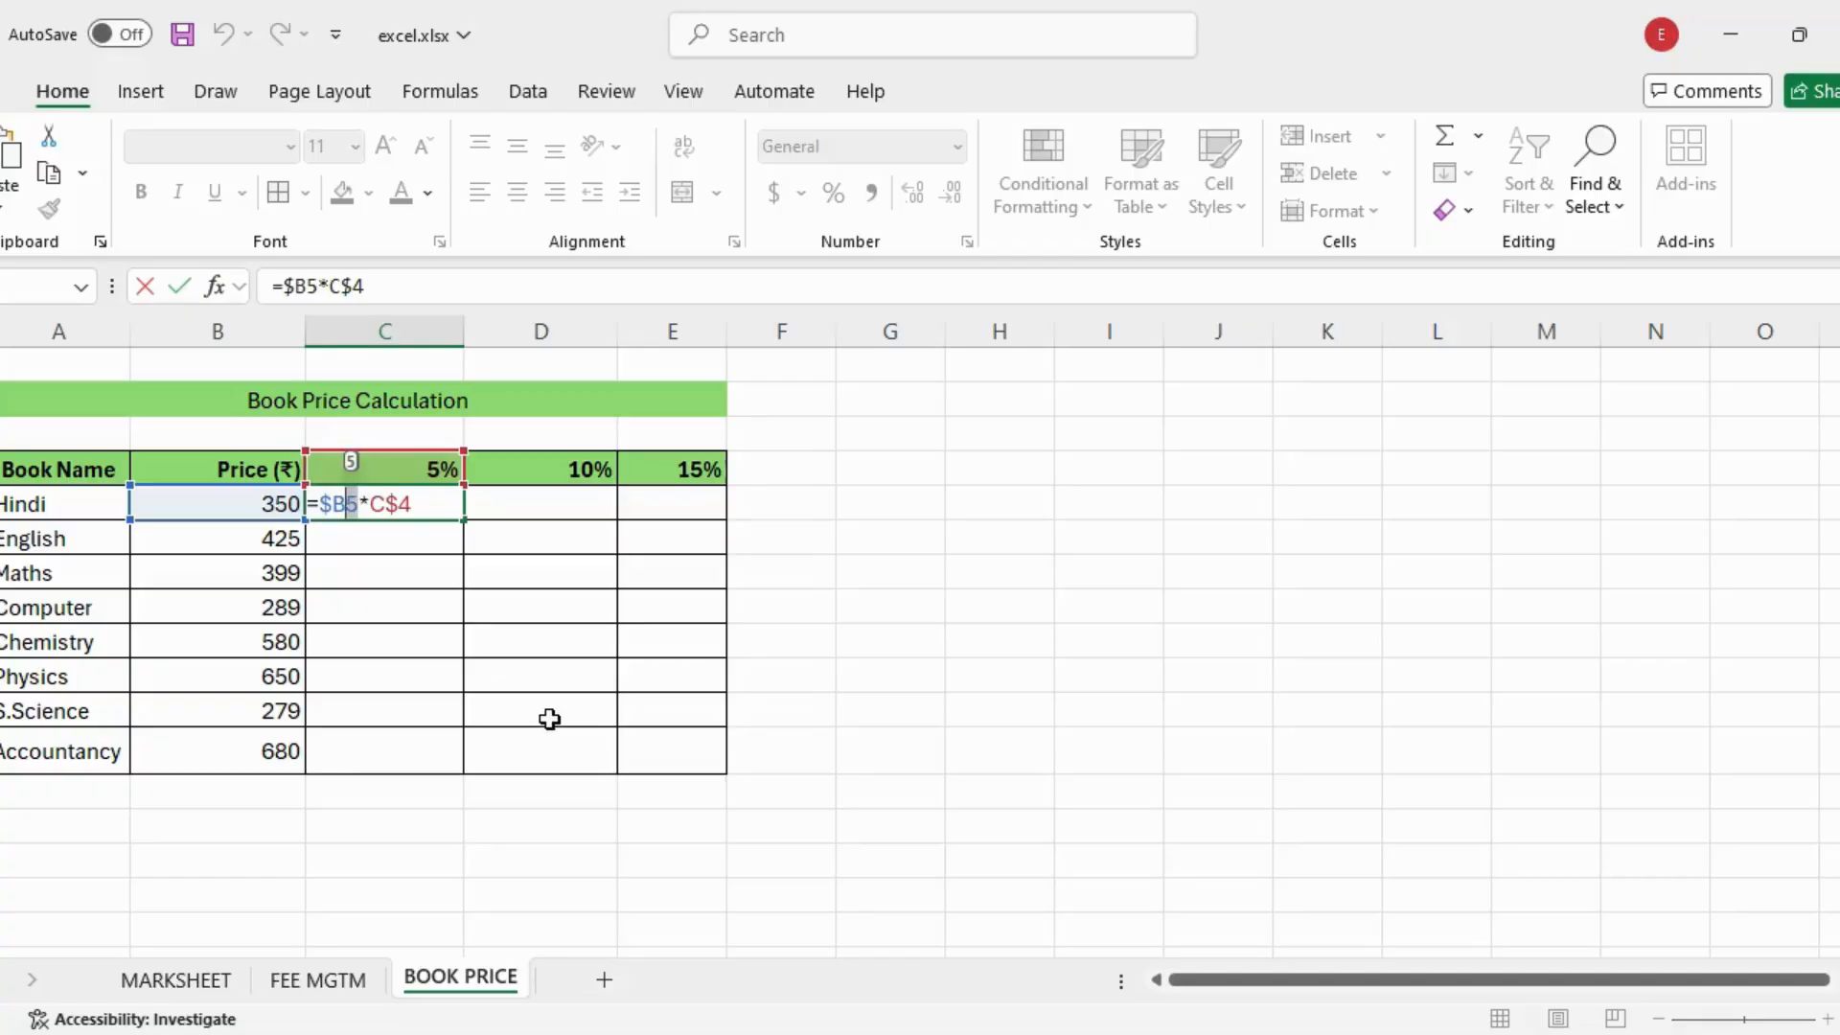
click(383, 503)
drag(412, 503, 386, 503)
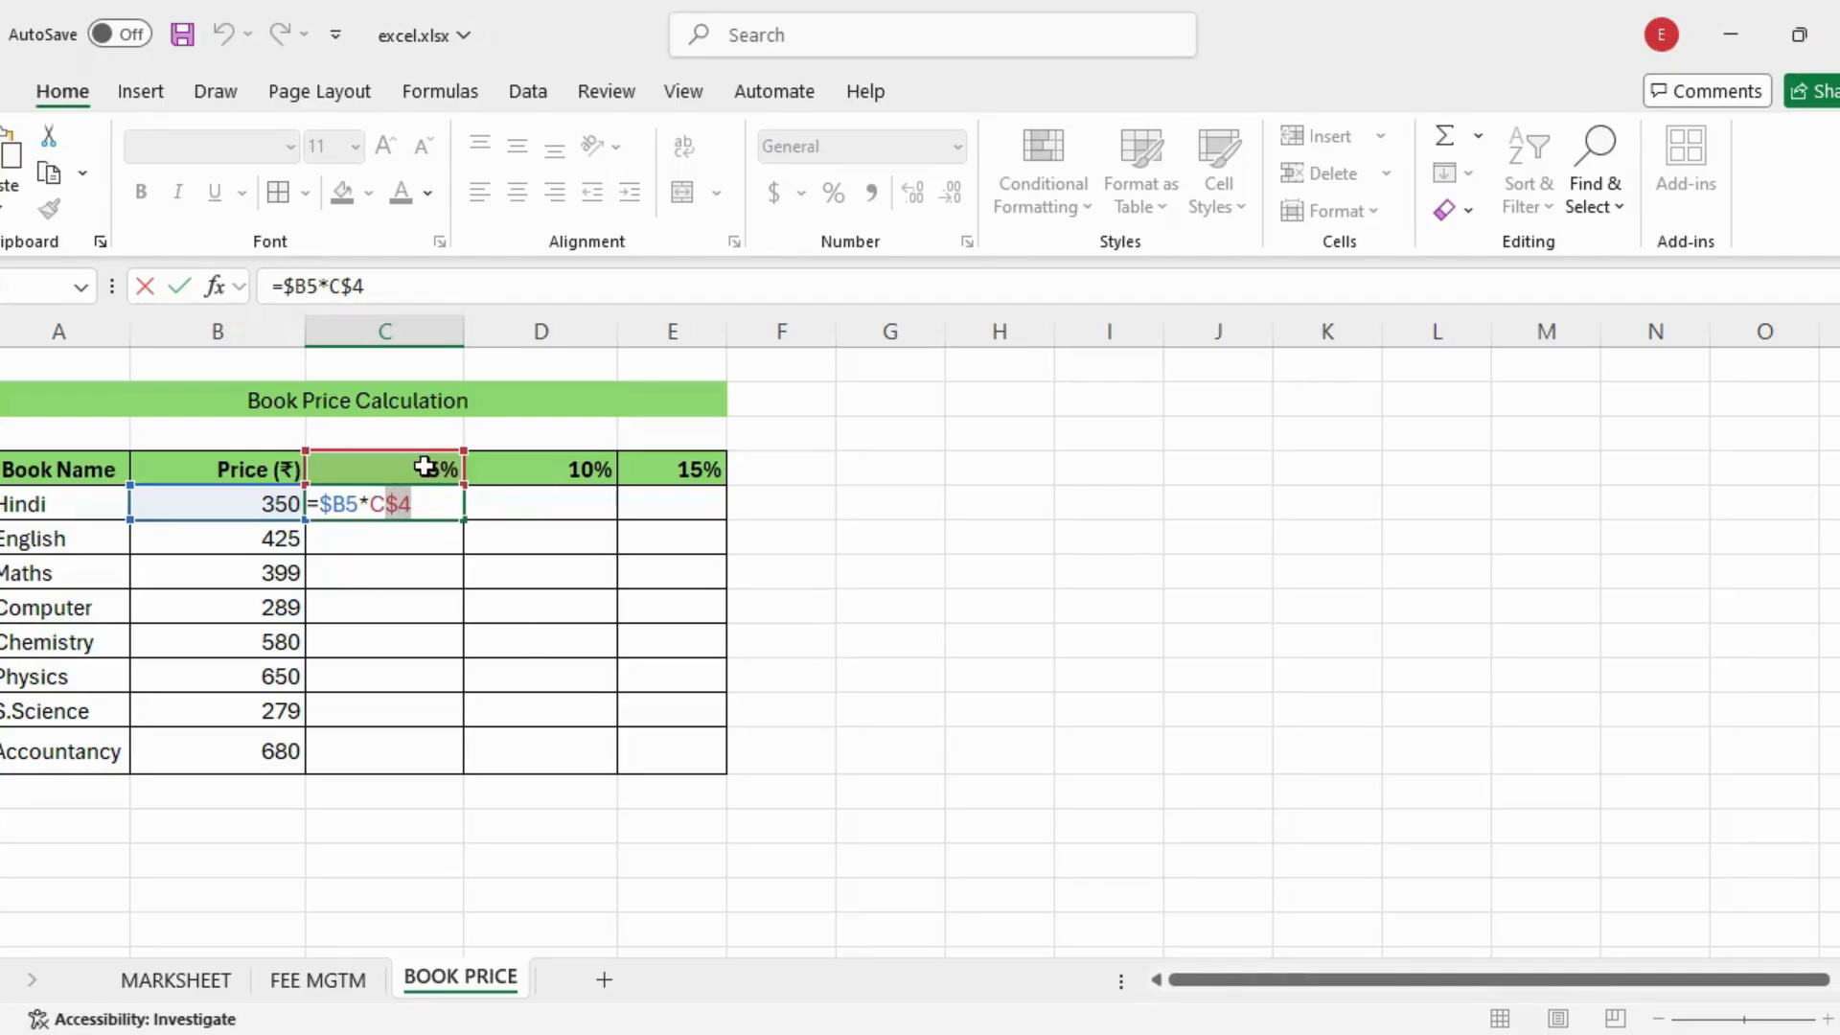
click(425, 467)
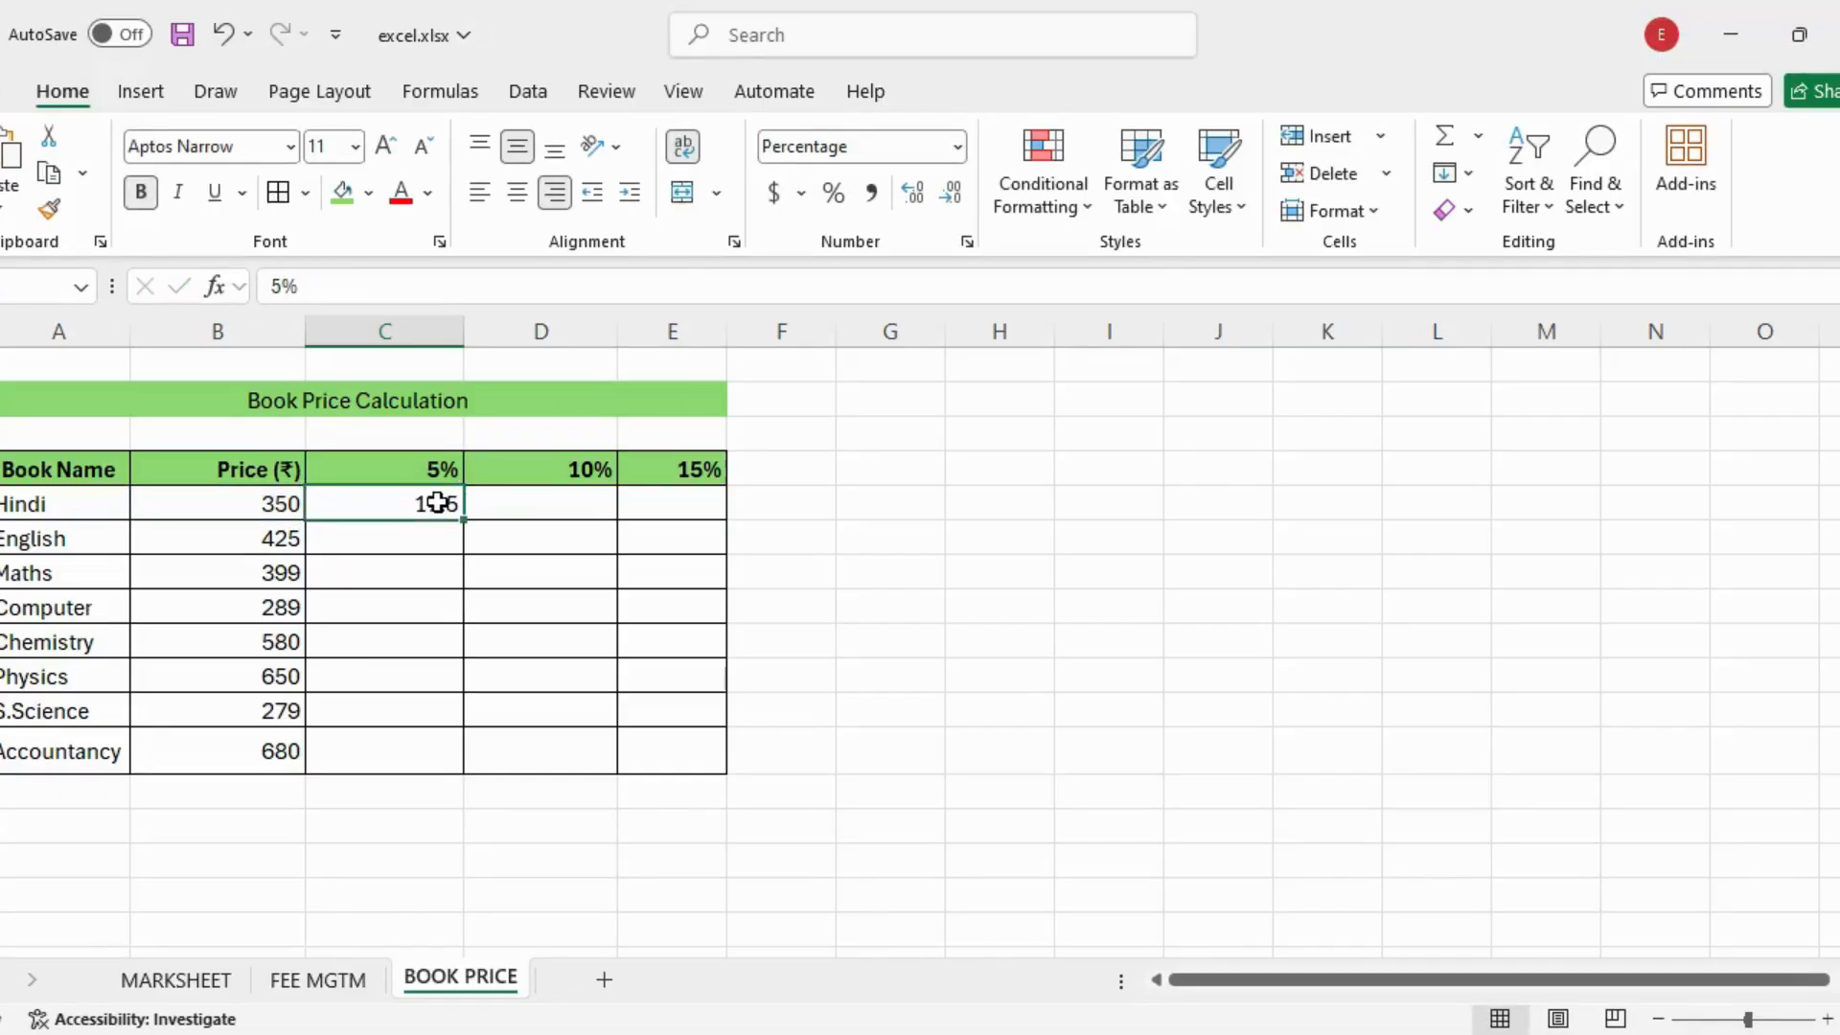
Confirm the =$B5*C$4 formula in C5 and fill it down the 5% column to C12.
double_click(440, 503)
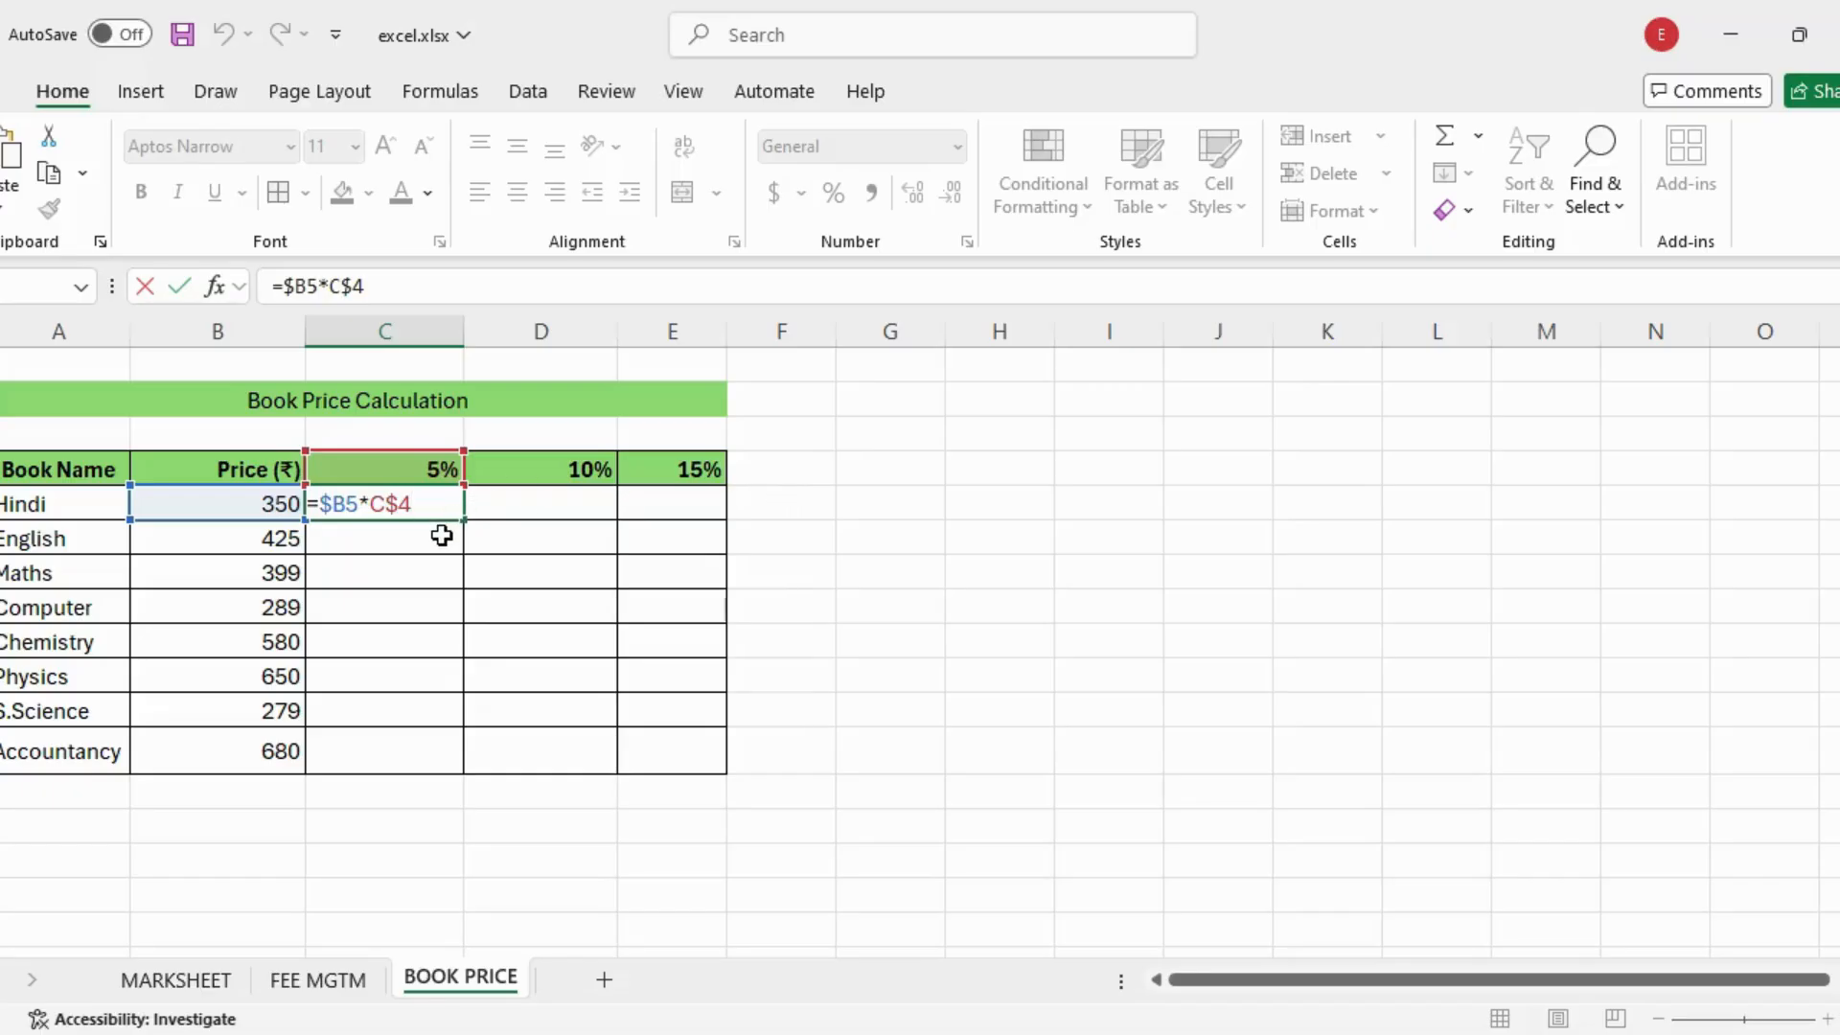
key(ctrl+Return)
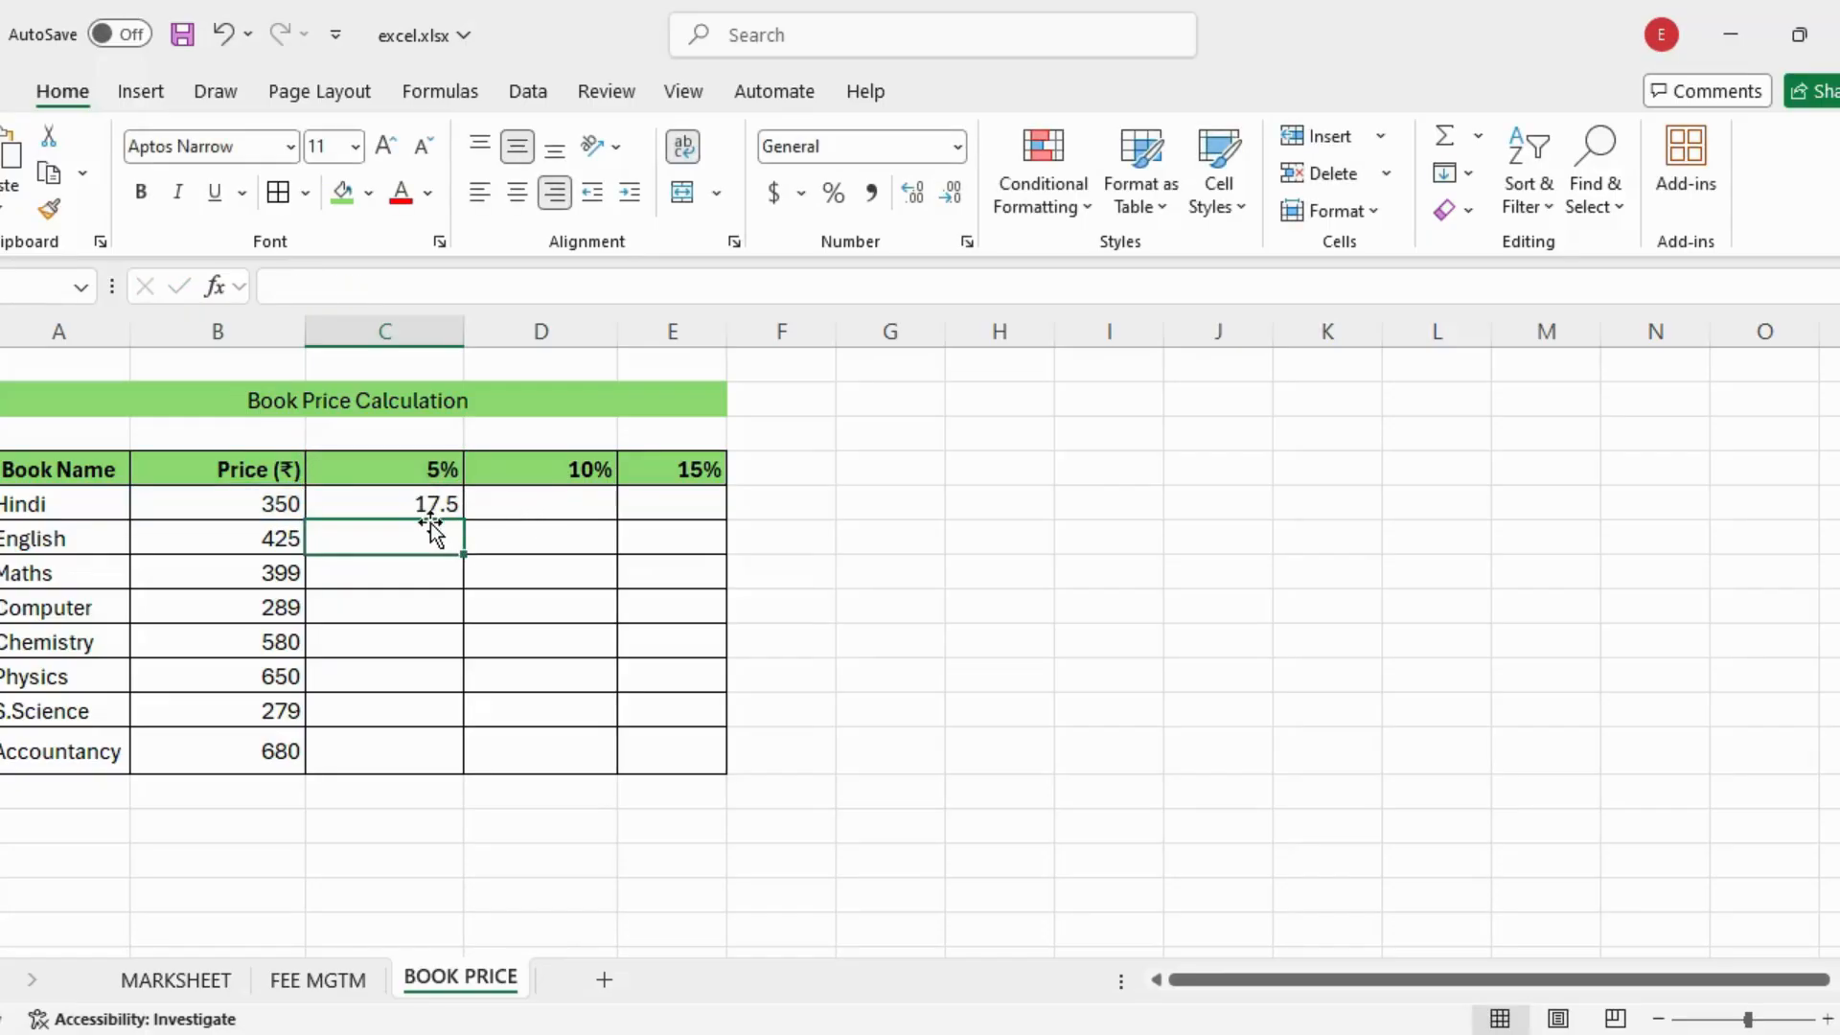
drag(463, 519, 477, 762)
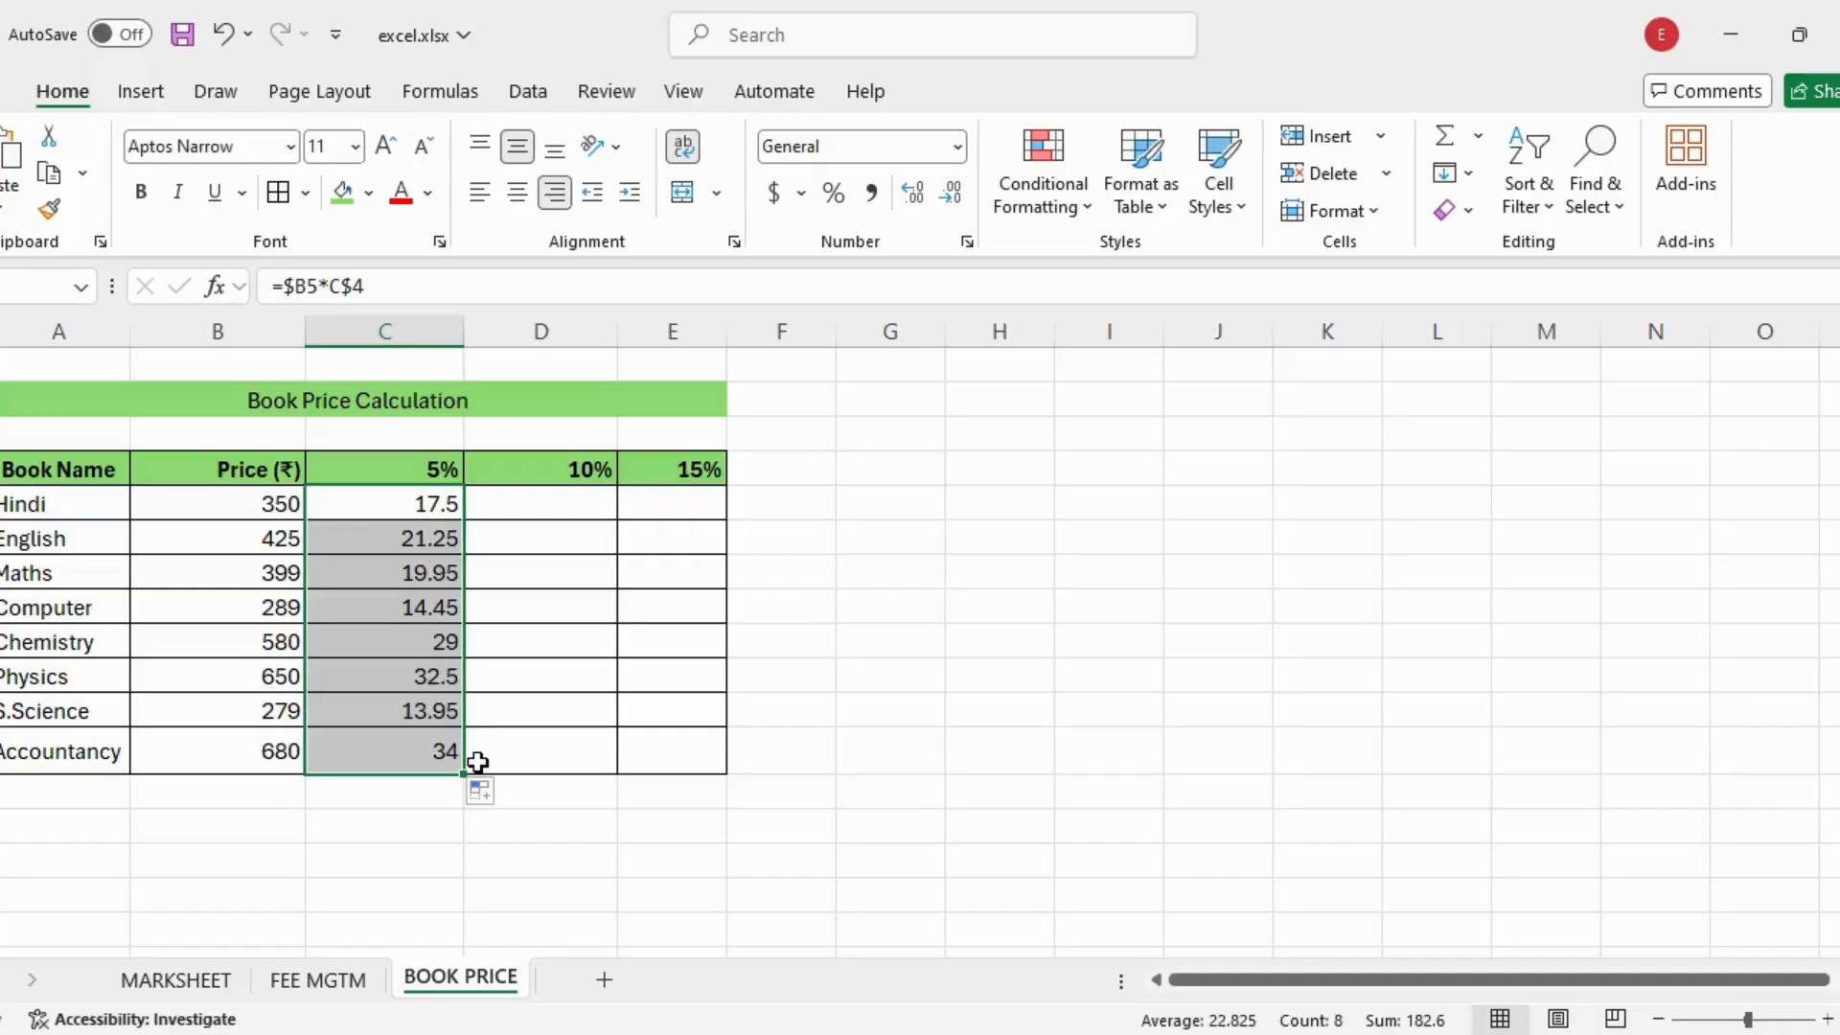
Fill the Hindi and English formulas from the 5% column across to the 10% and 15% columns.
click(447, 502)
drag(465, 522, 720, 513)
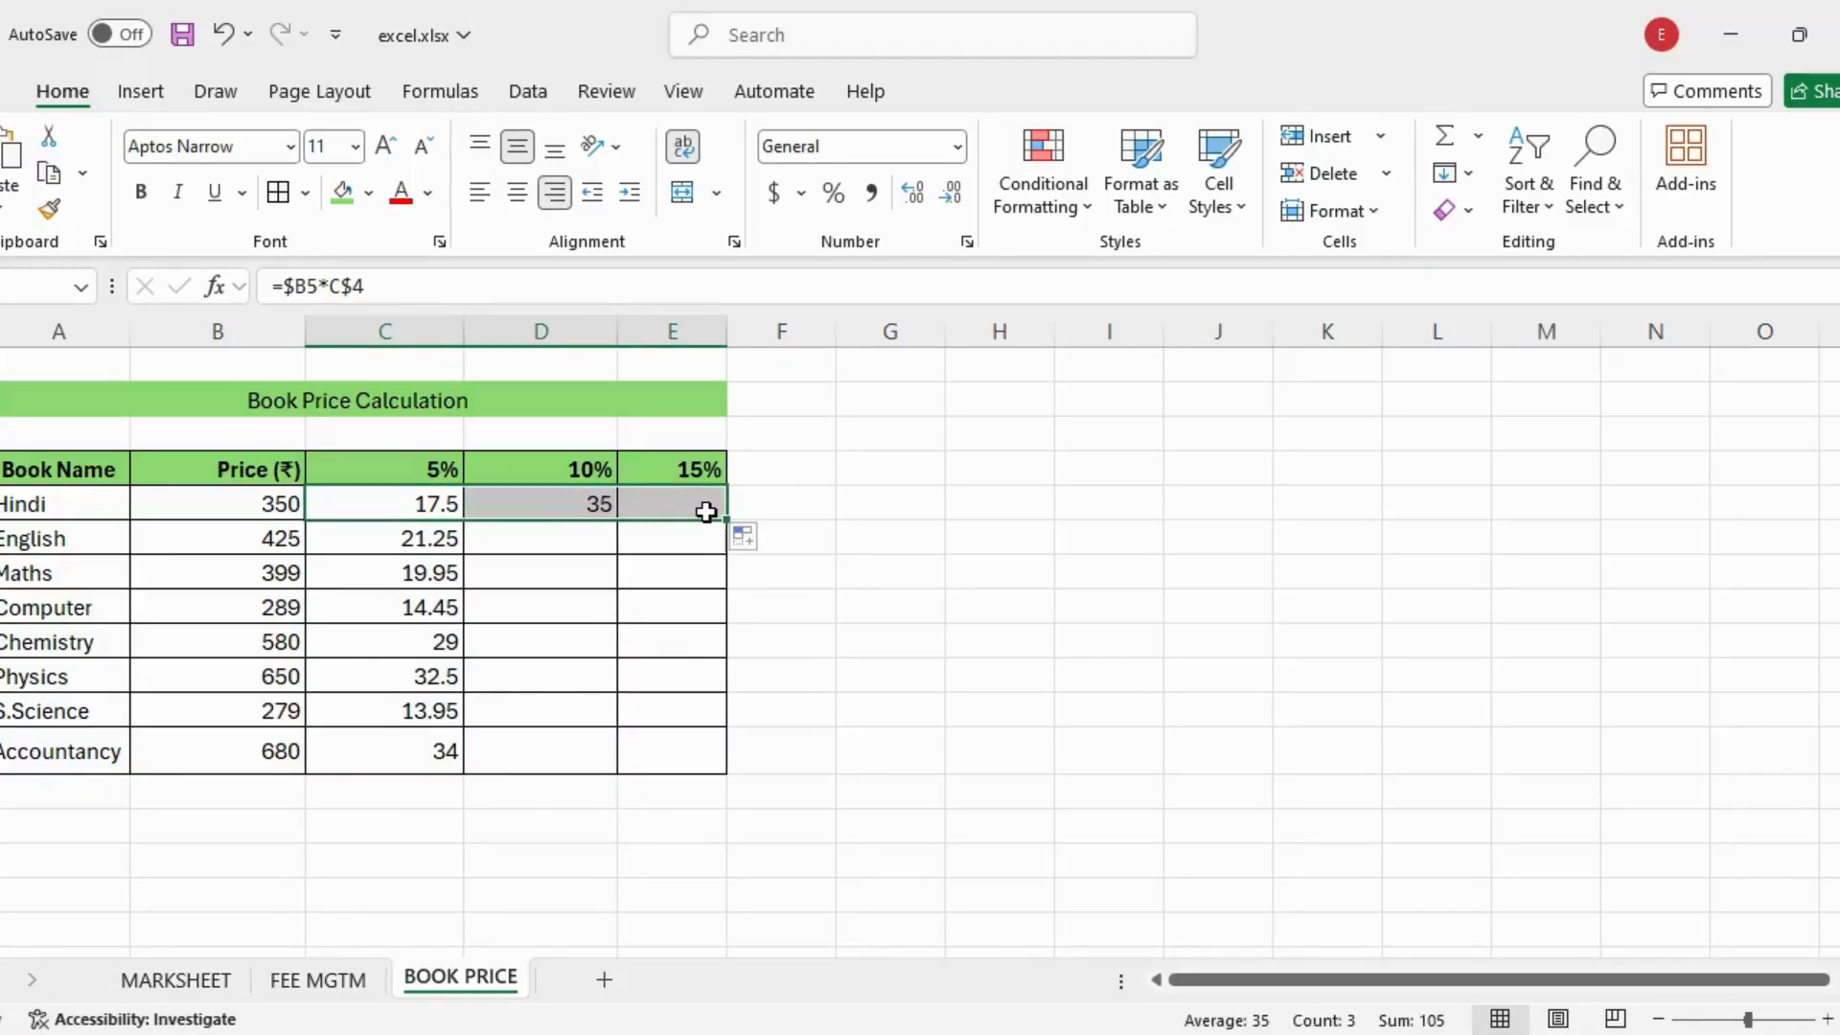
click(445, 535)
drag(464, 554, 703, 647)
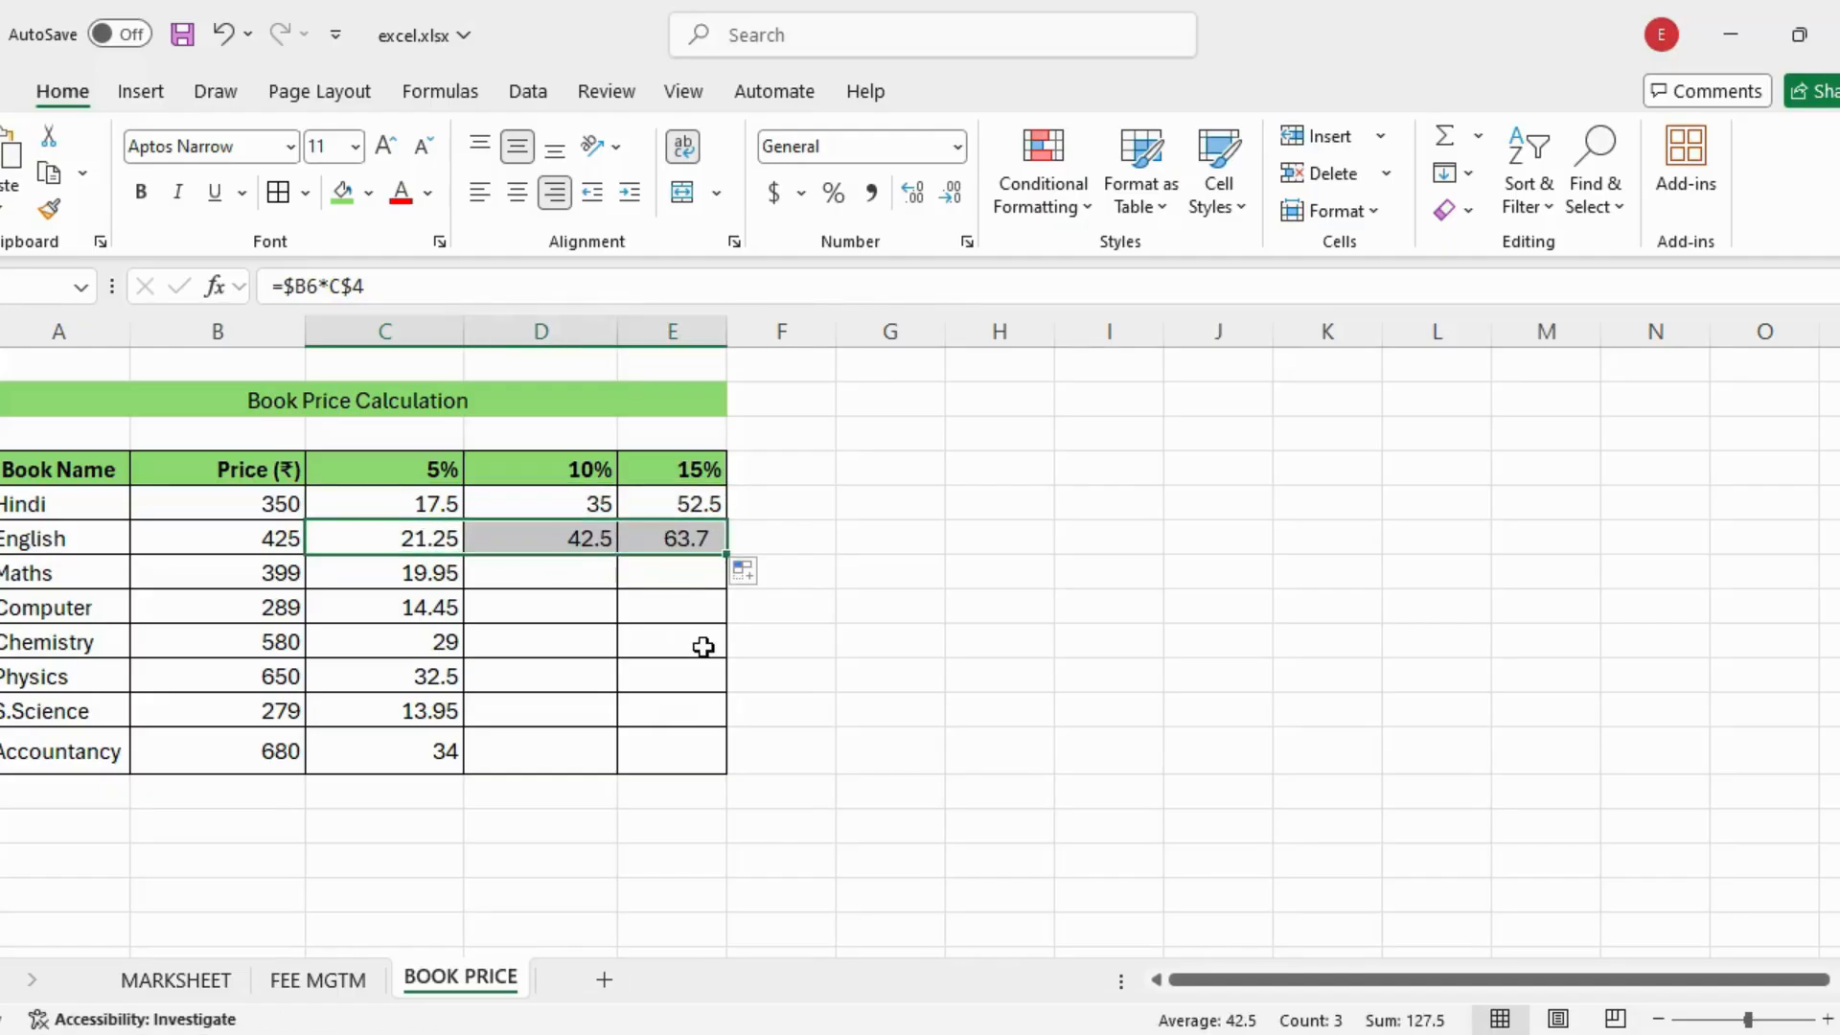
Fill the English row's 10% and 15% formulas down to the Accountancy row.
click(581, 537)
drag(618, 564, 614, 759)
click(696, 531)
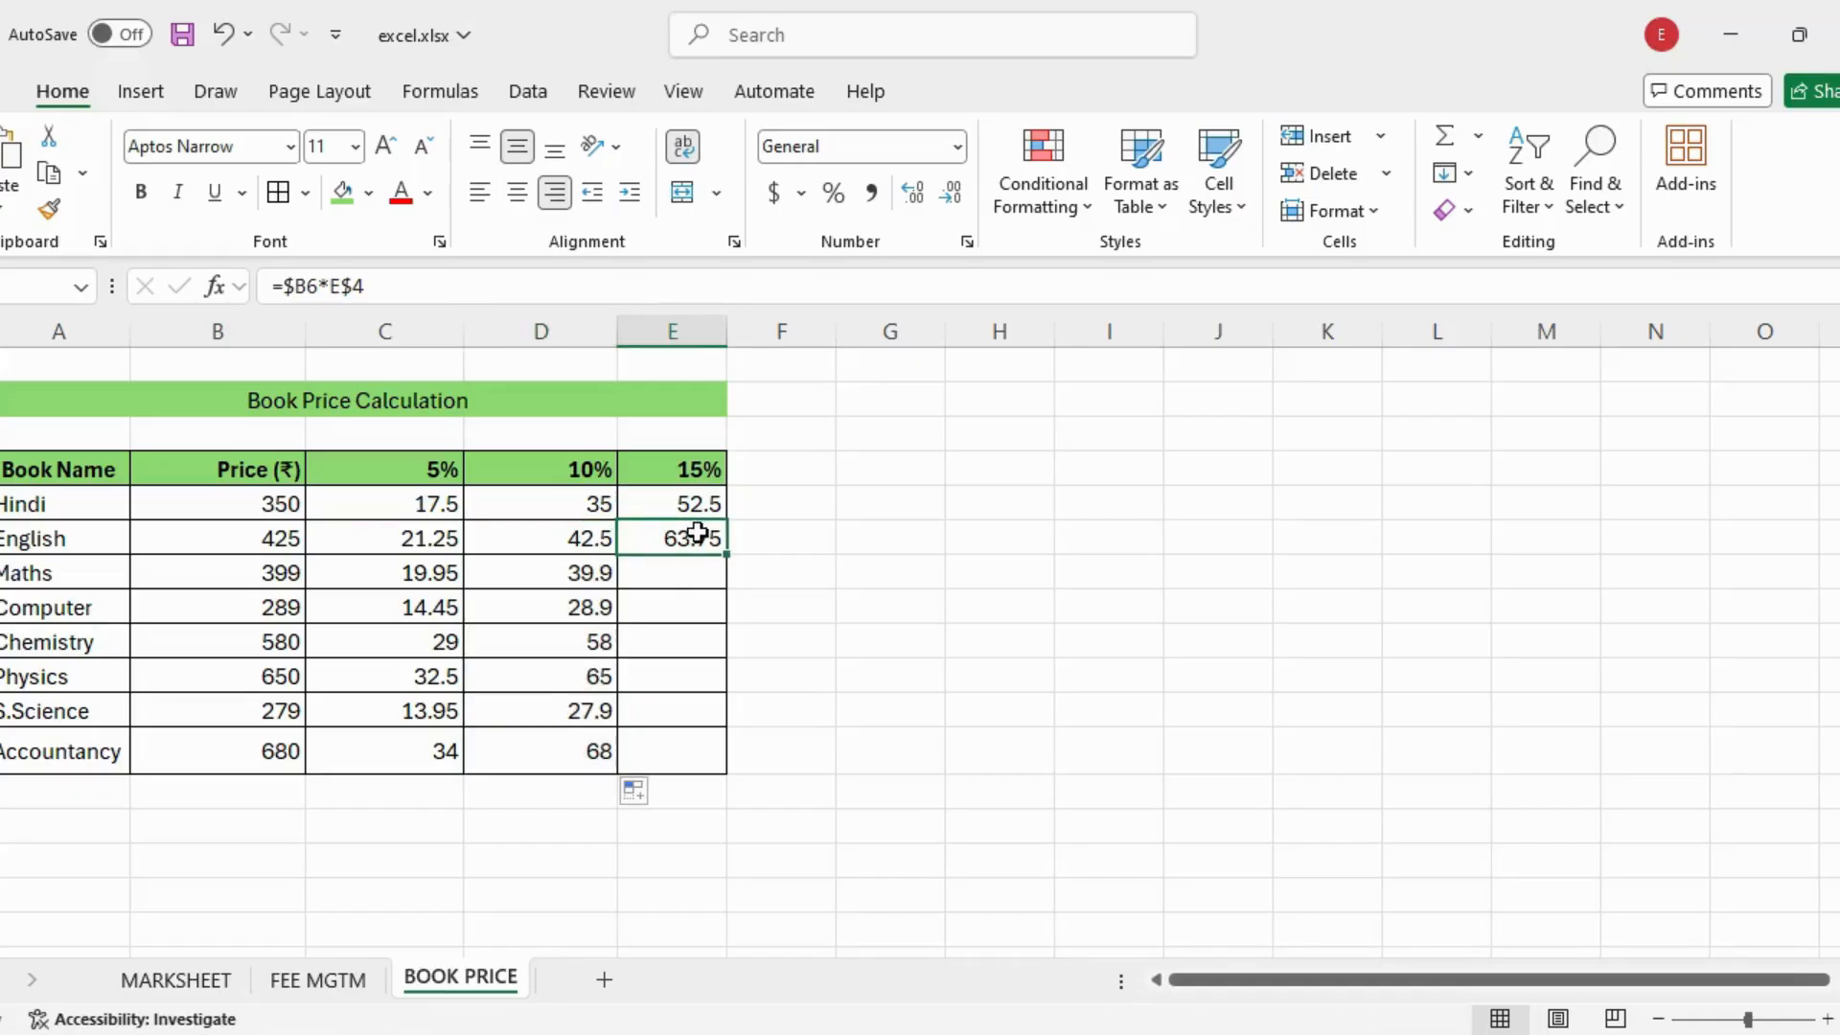
drag(728, 555, 745, 776)
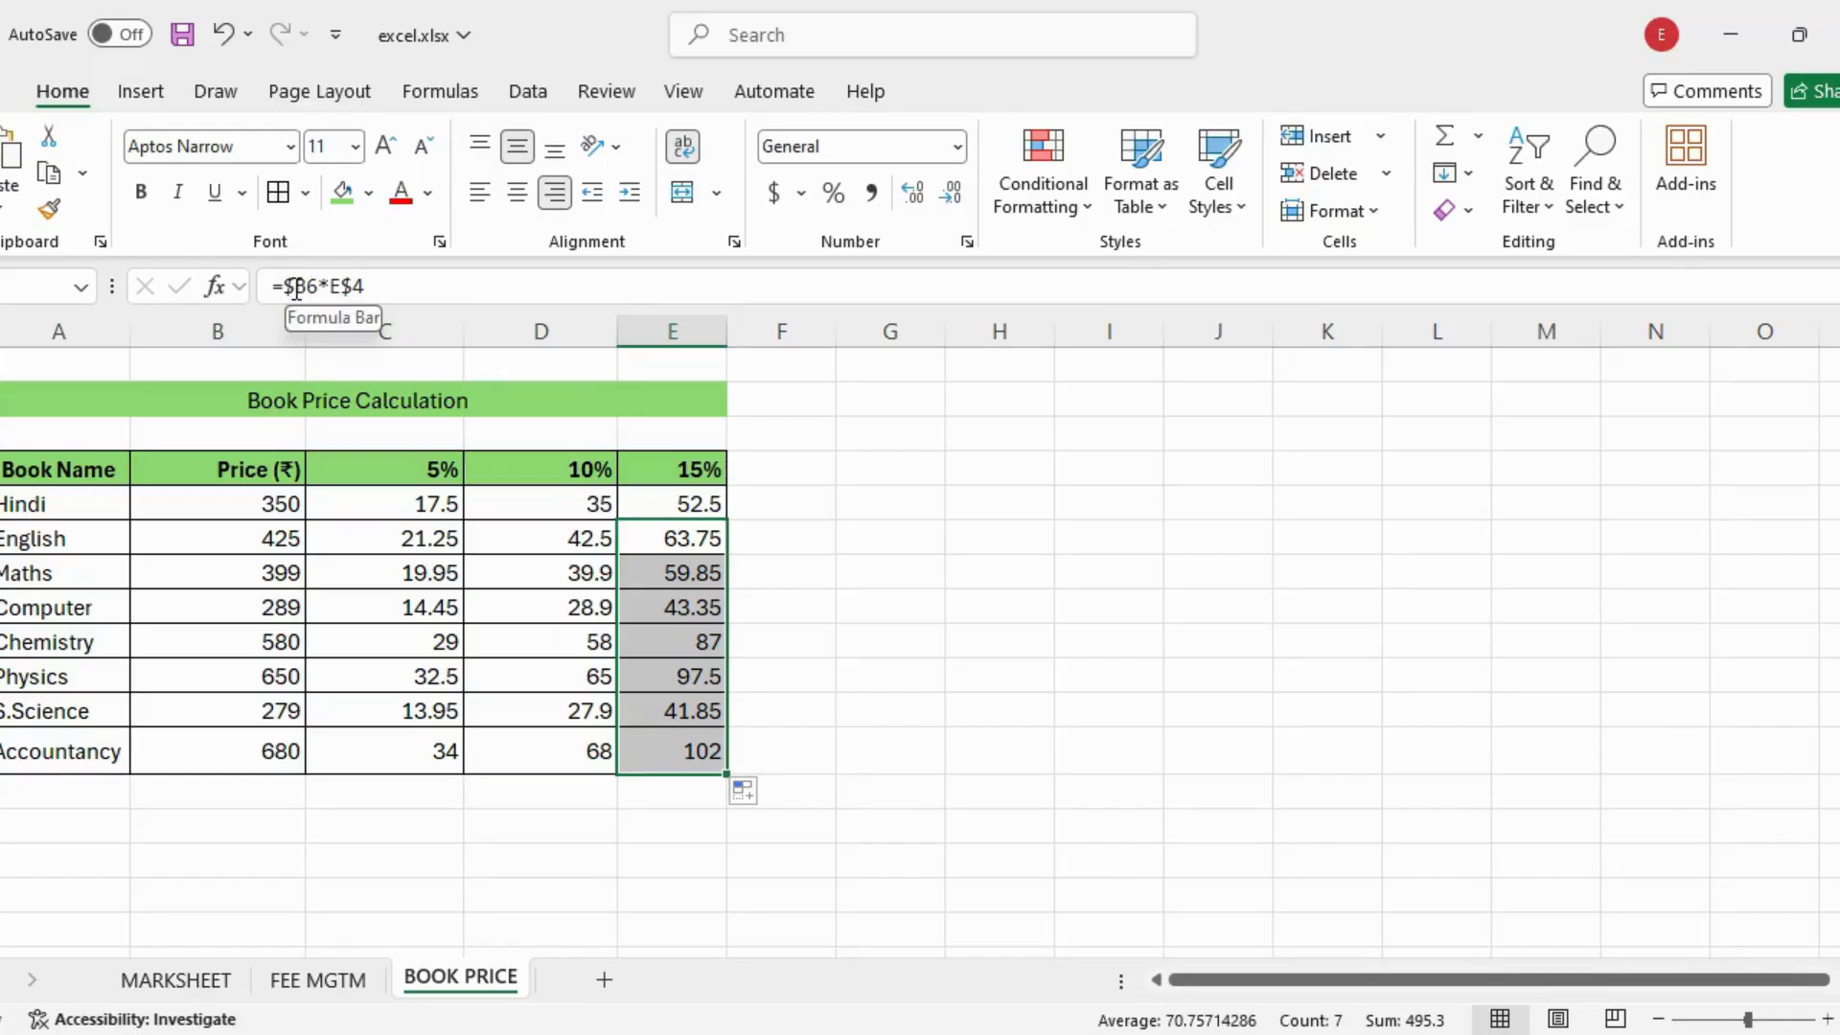
Examine the locked row $4 in the formula of E6 and leave the formula as it is.
double_click(368, 287)
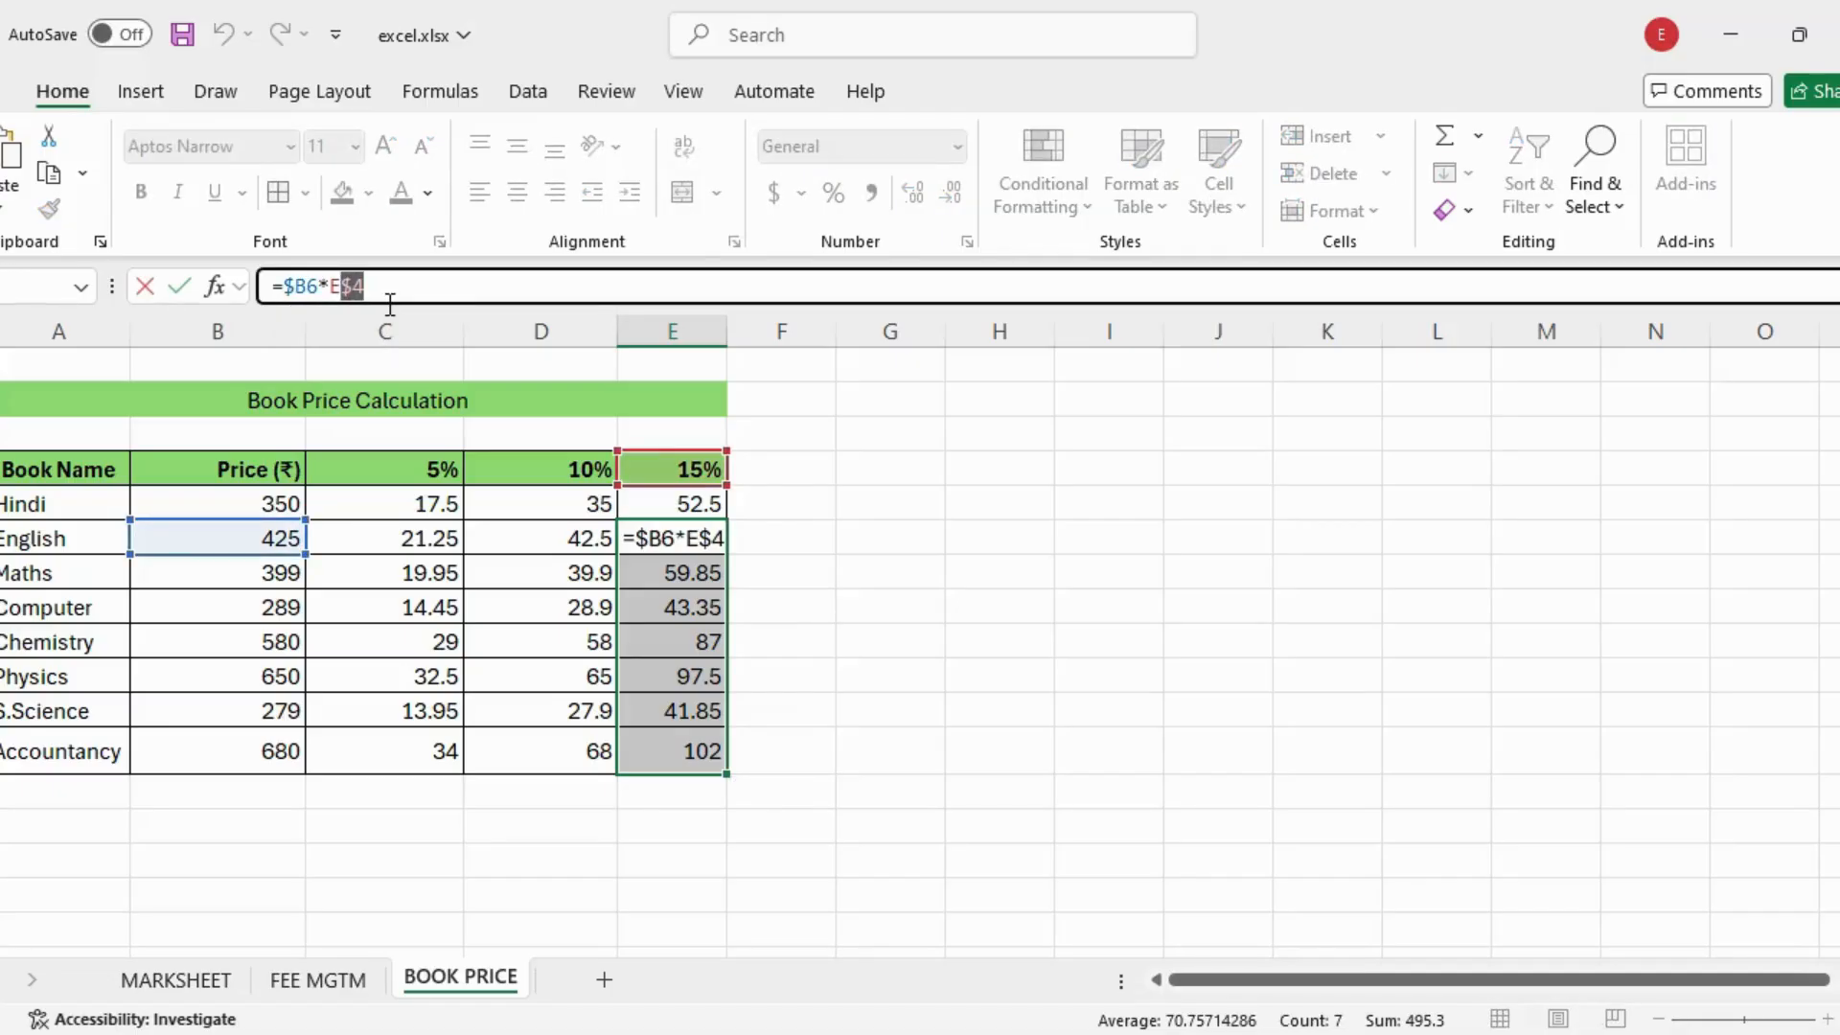
click(387, 288)
key(Return)
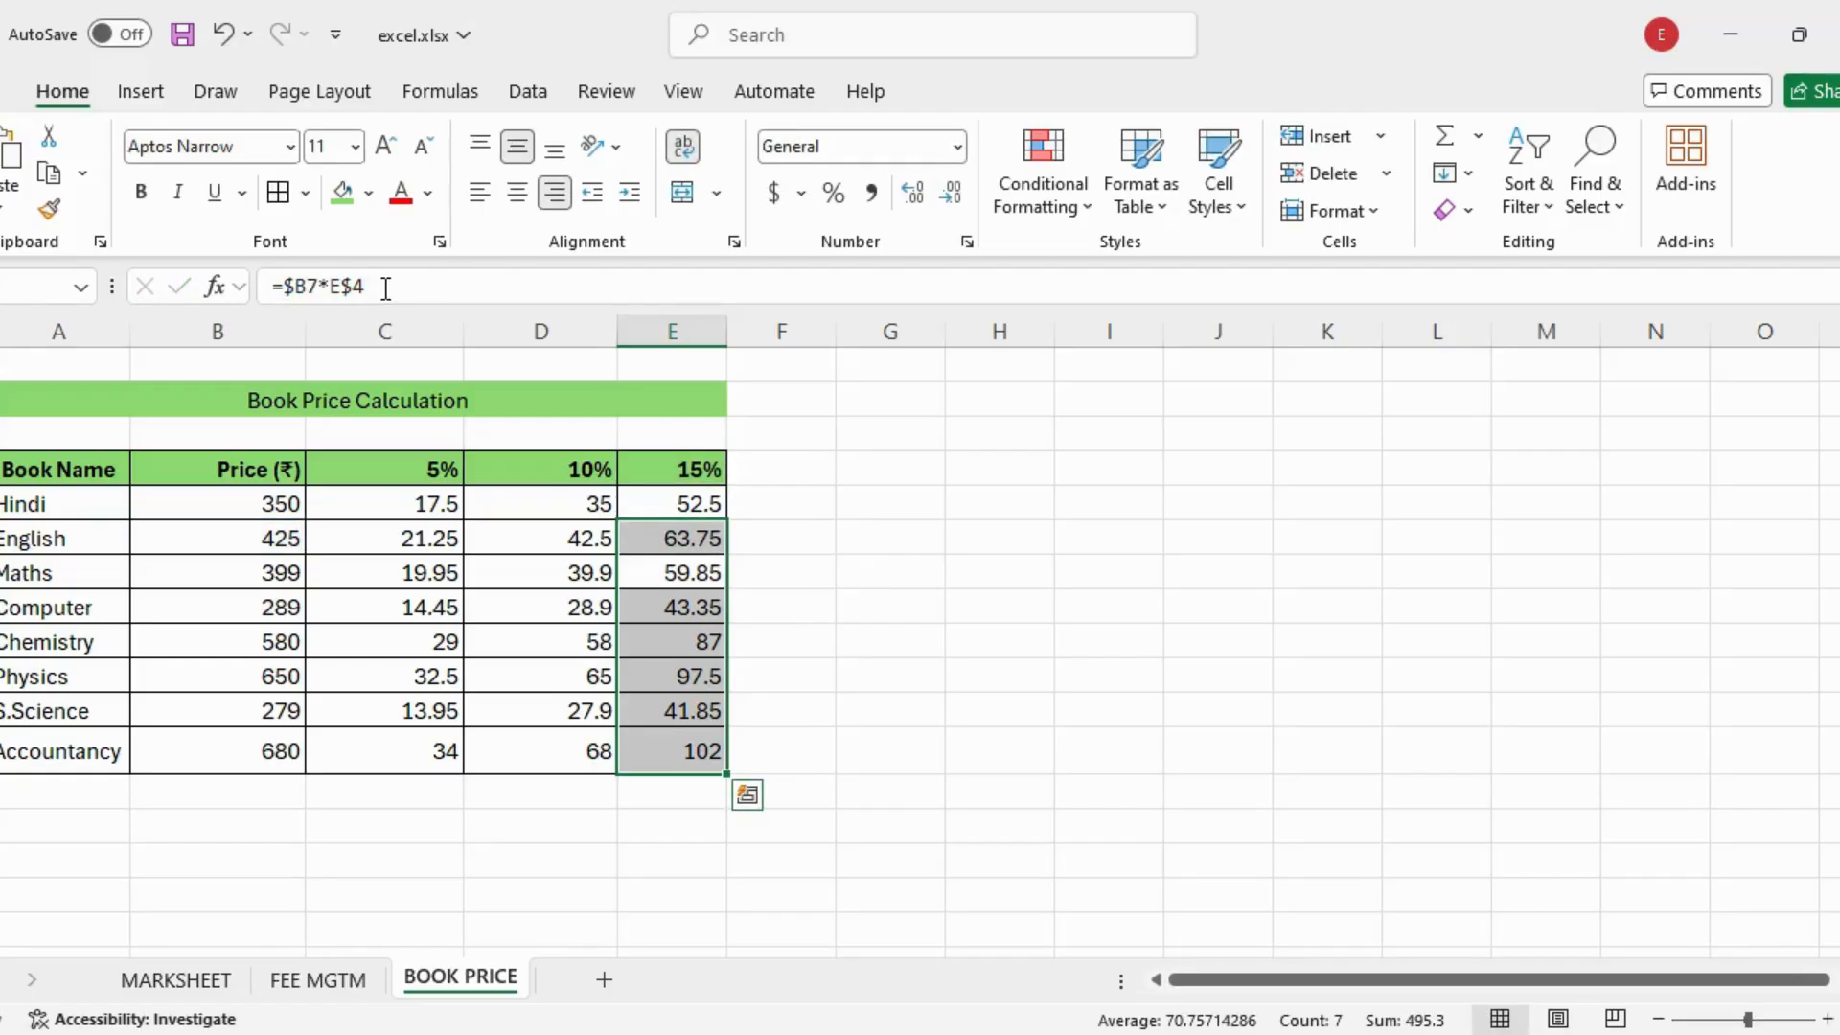